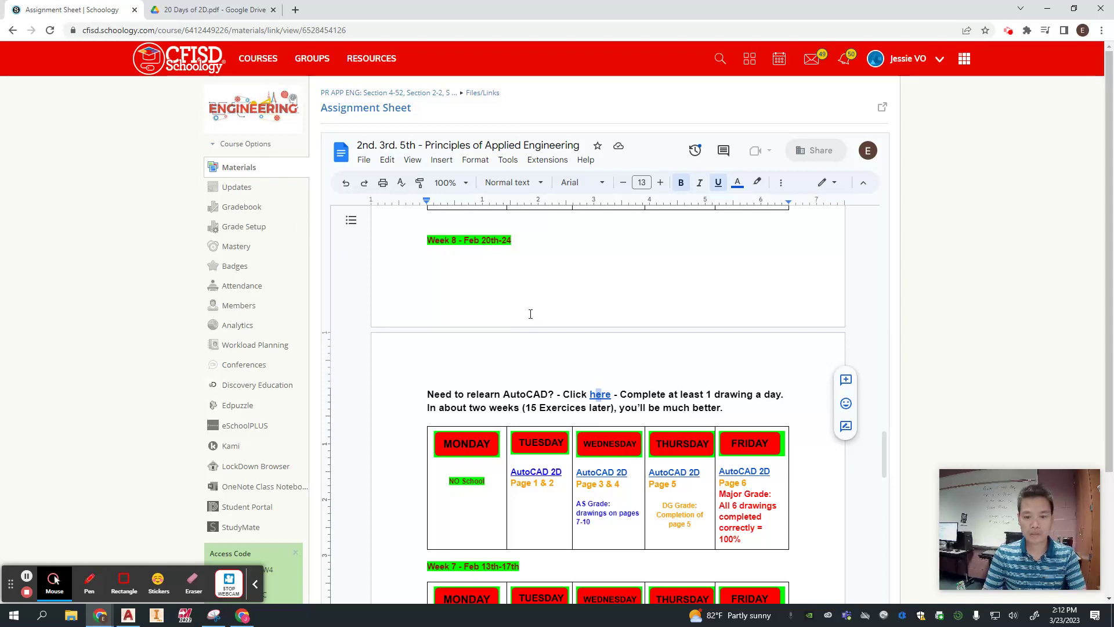
# Step: Examine the course assignment sheet and the Exercise 15 drawing in the 20 Days of 2D PDF
pyautogui.scroll(-1, 531, 313)
pyautogui.scroll(1, 530, 314)
pyautogui.click(212, 10)
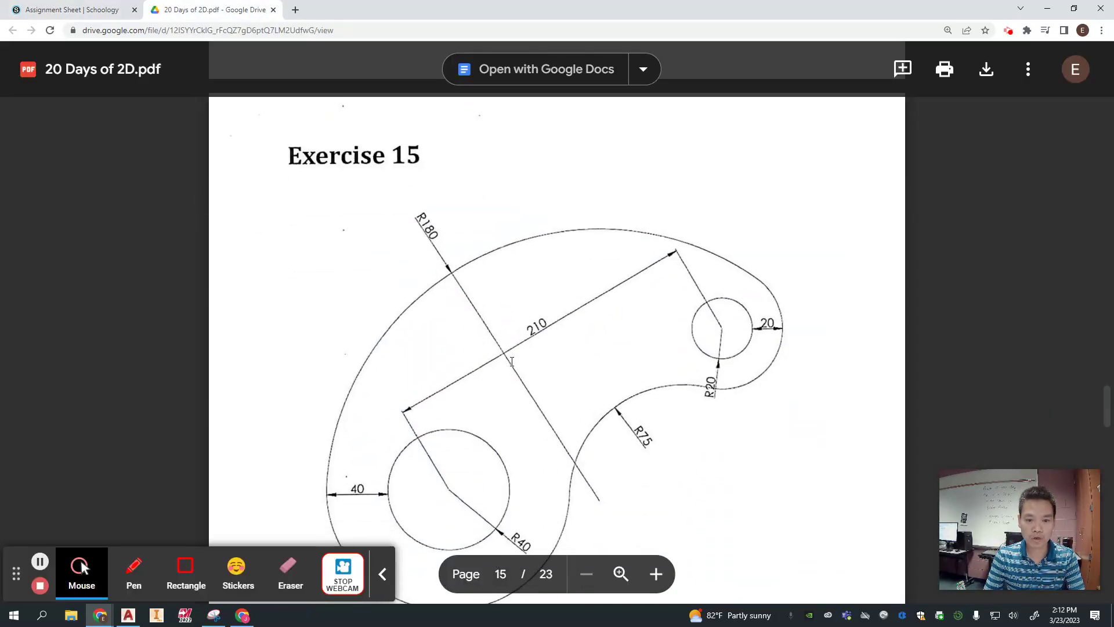
pyautogui.scroll(-1, 669, 348)
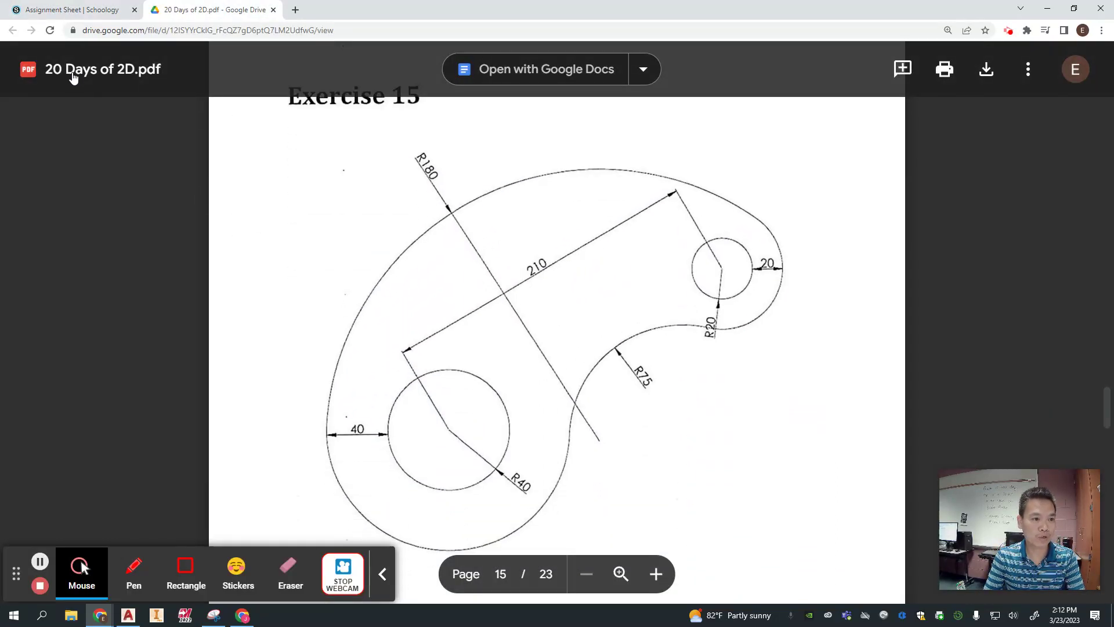
pyautogui.click(58, 5)
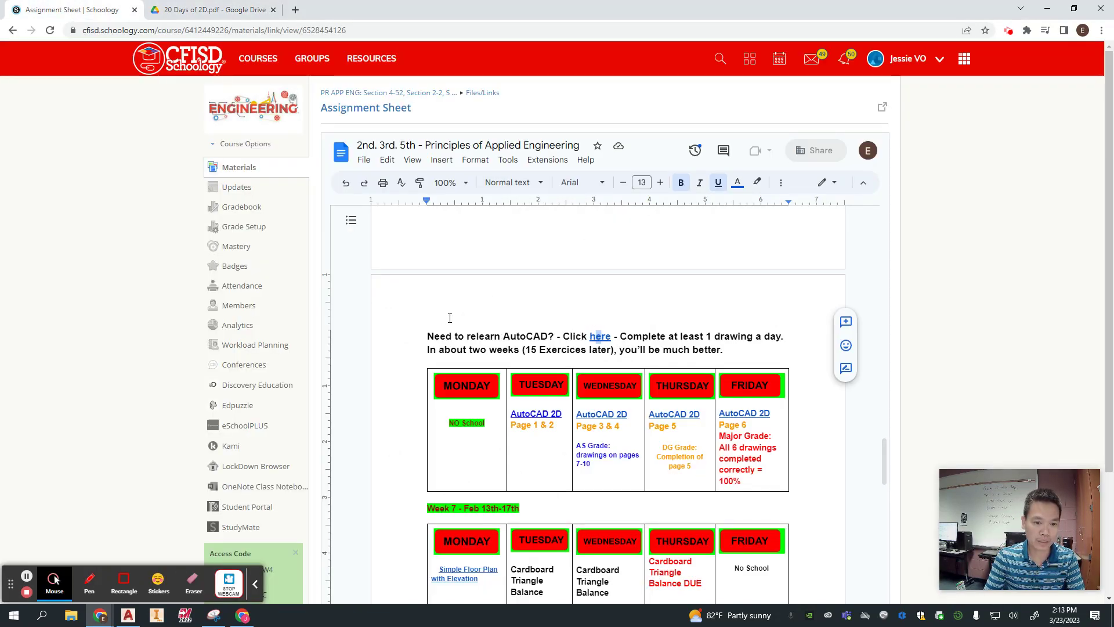
pyautogui.scroll(3, 450, 319)
pyautogui.scroll(-2, 453, 348)
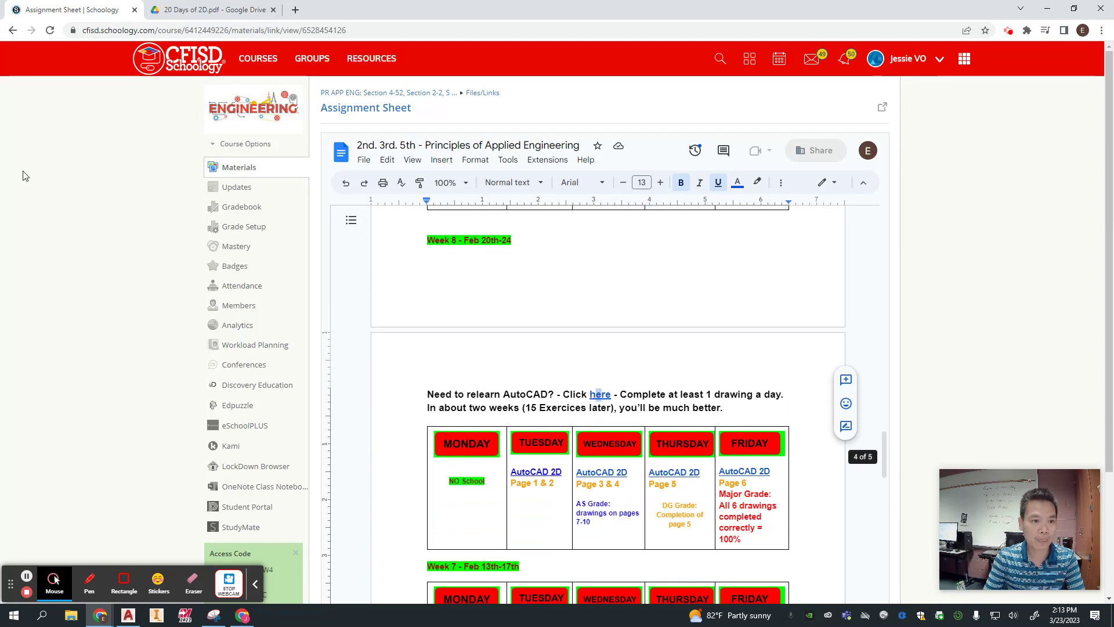
pyautogui.click(197, 14)
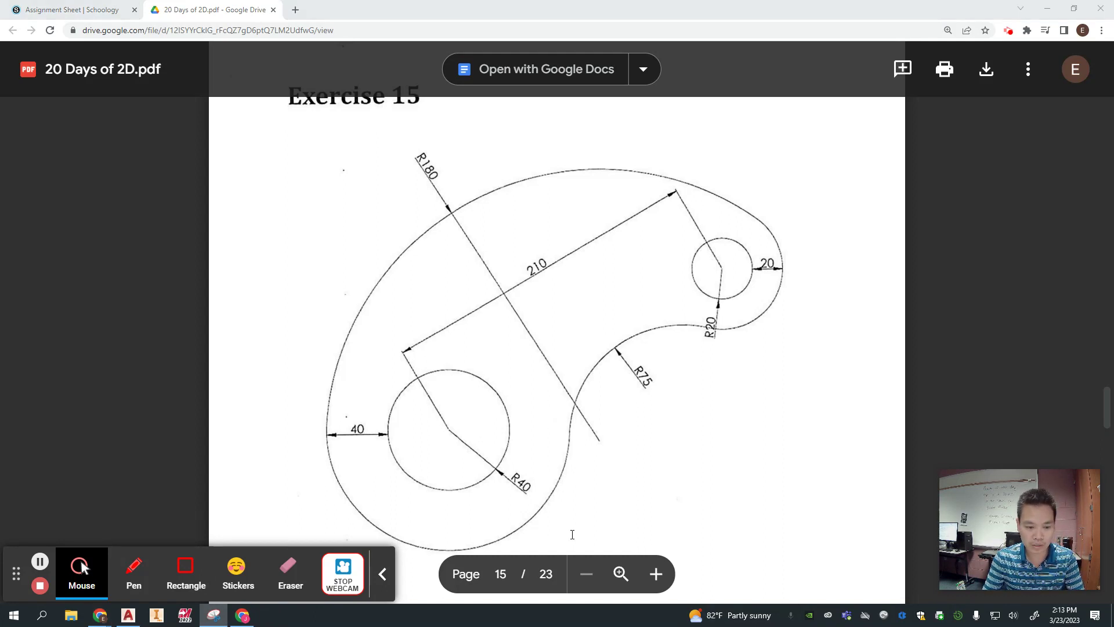
# Step: Switch to AutoCAD and paste the copied Exercise 15 image into the drawing near the origin
pyautogui.click(128, 615)
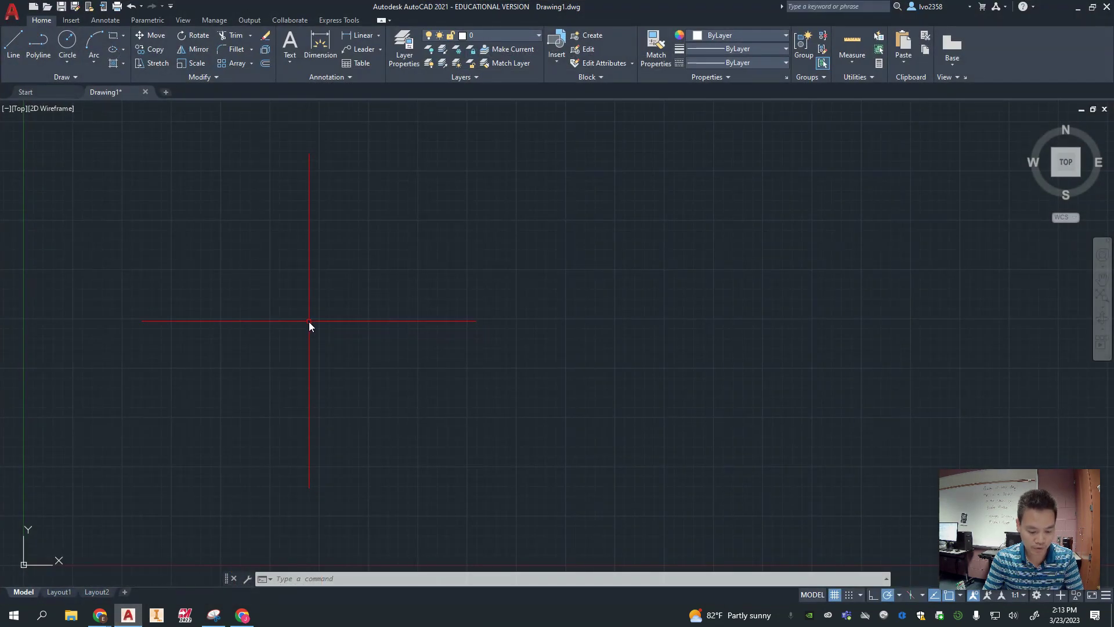
pyautogui.hotkey('ctrl', 'v')
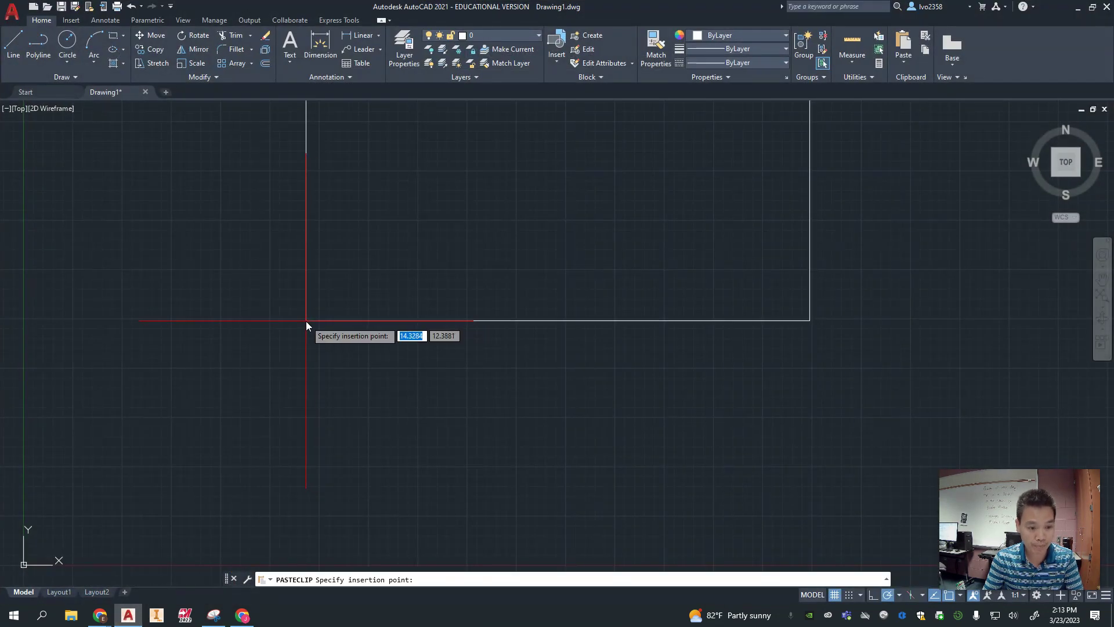
pyautogui.click(81, 538)
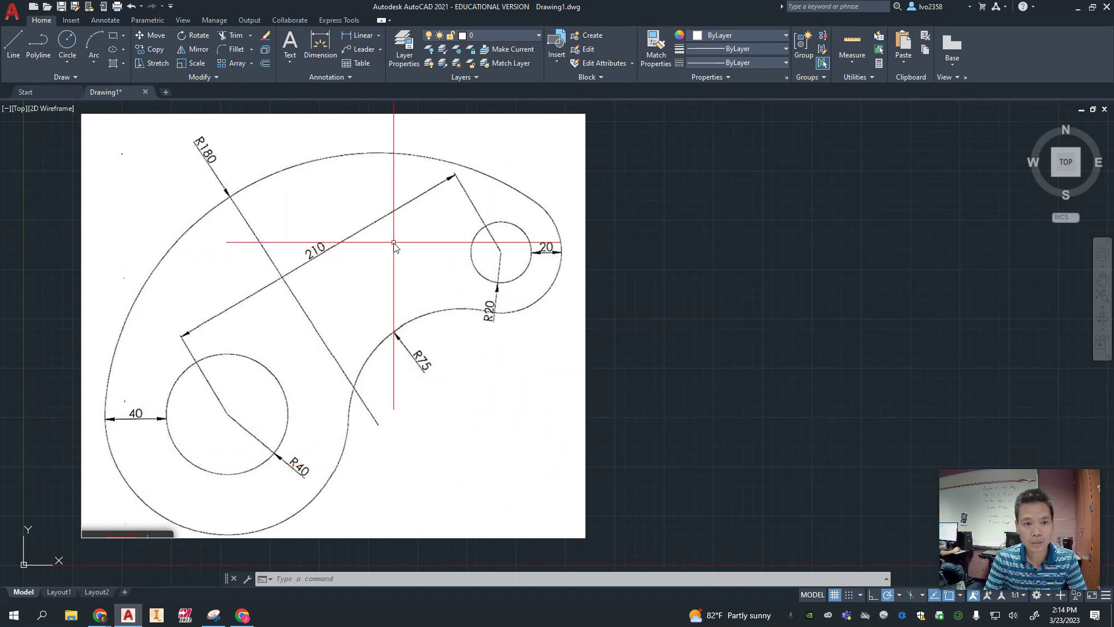
pyautogui.scroll(-2, 755, 333)
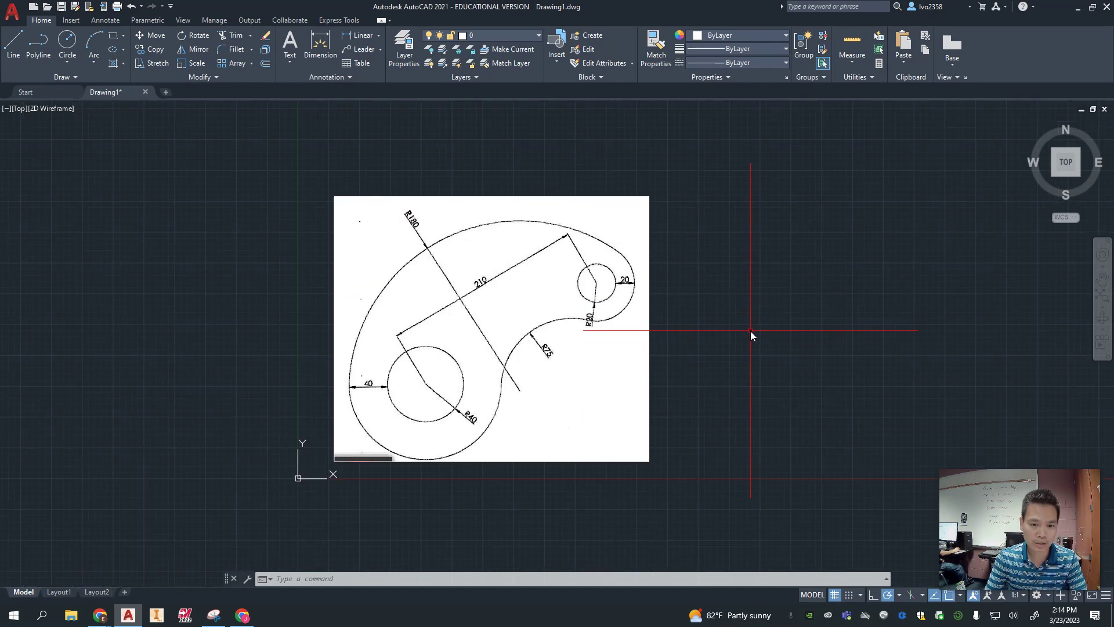
pyautogui.moveTo(748, 327); pyautogui.dragTo(499, 355, button='middle')
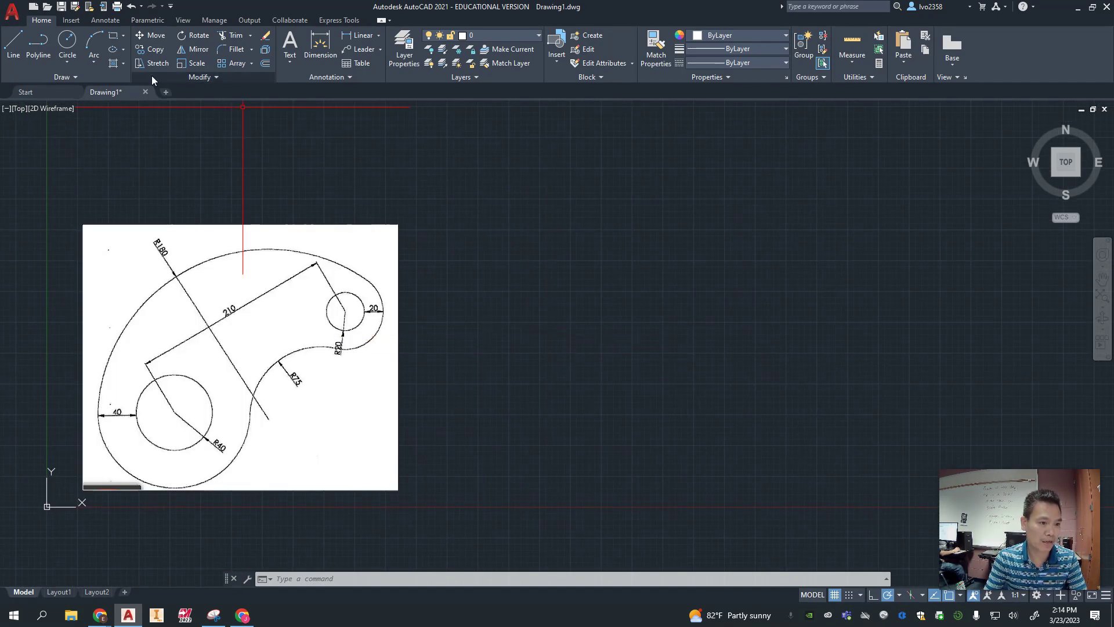
pyautogui.click(66, 57)
pyautogui.click(577, 355)
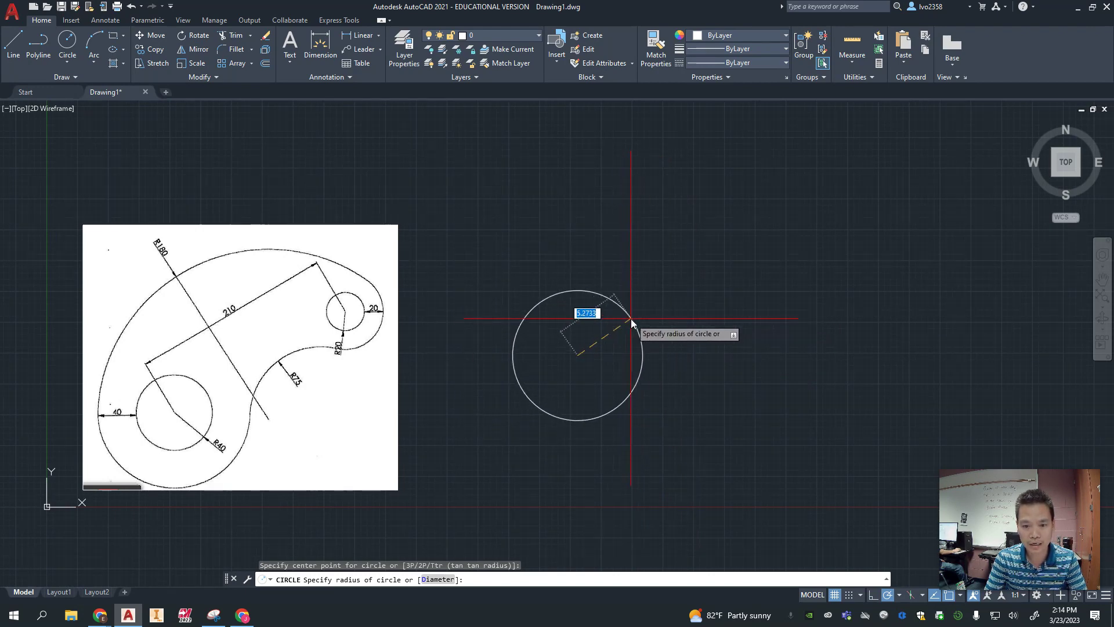
pyautogui.click(439, 579)
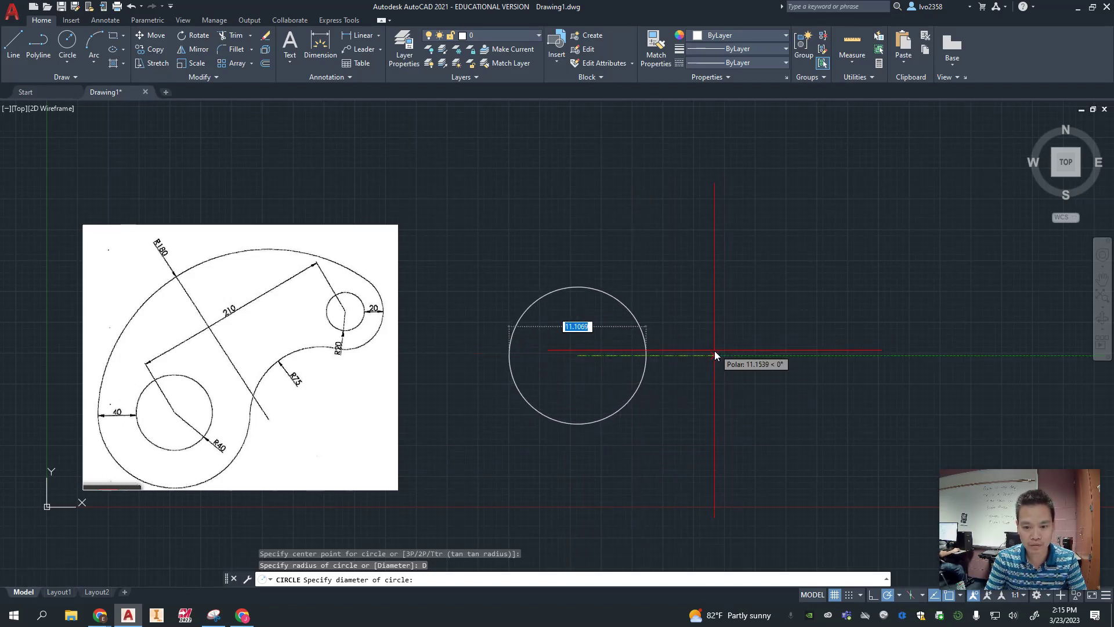
pyautogui.press('Escape')
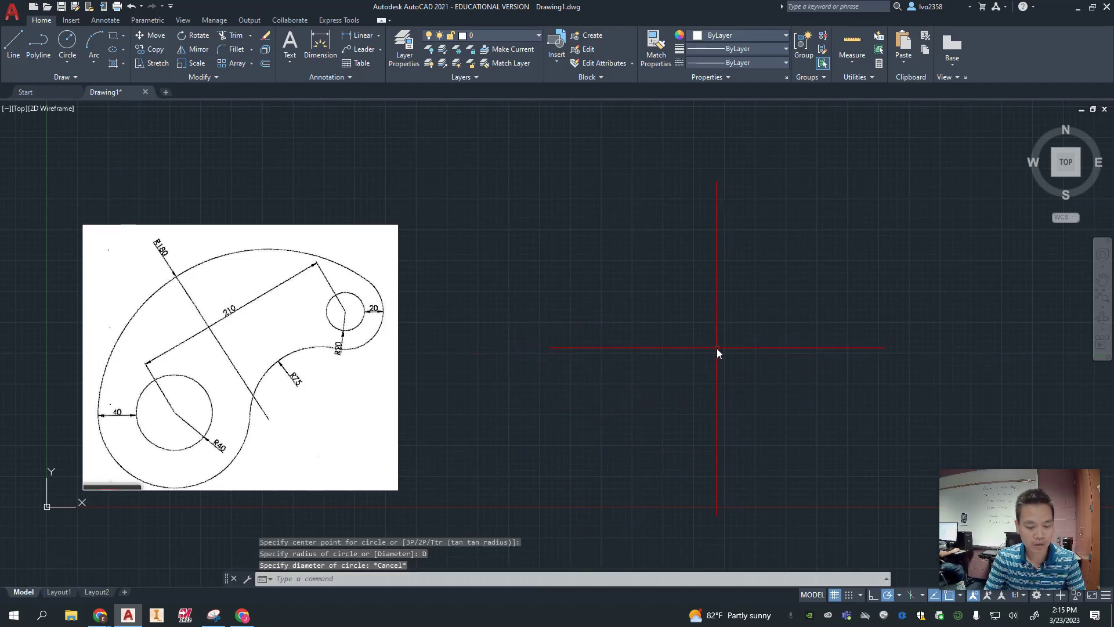
# Step: Draw a circle with a radius of 40 in the empty space to the right of the reference image
pyautogui.click(68, 41)
pyautogui.click(580, 352)
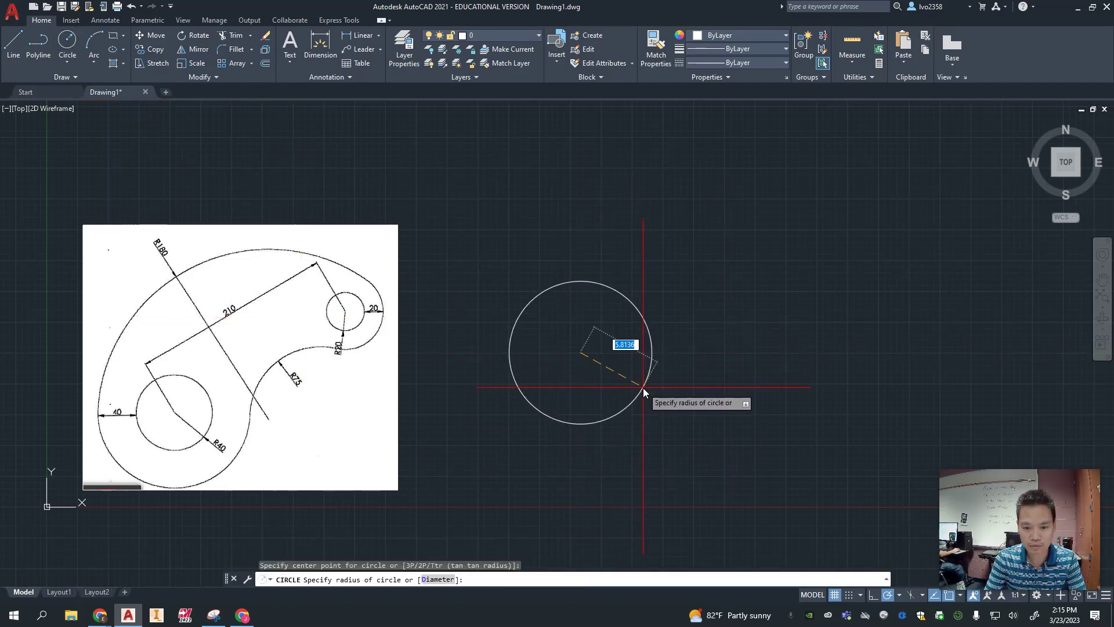
pyautogui.write('40')
pyautogui.press('Return')
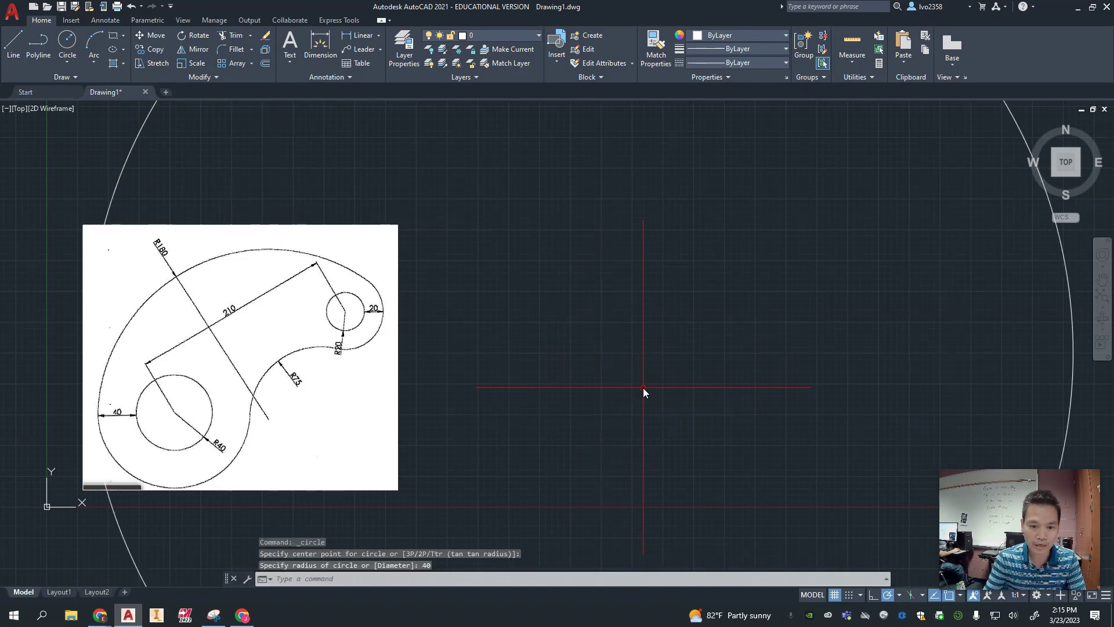
# Step: Move the UCS origin down and to the left, well clear of the reference image and the circle
pyautogui.scroll(-3, 652, 367)
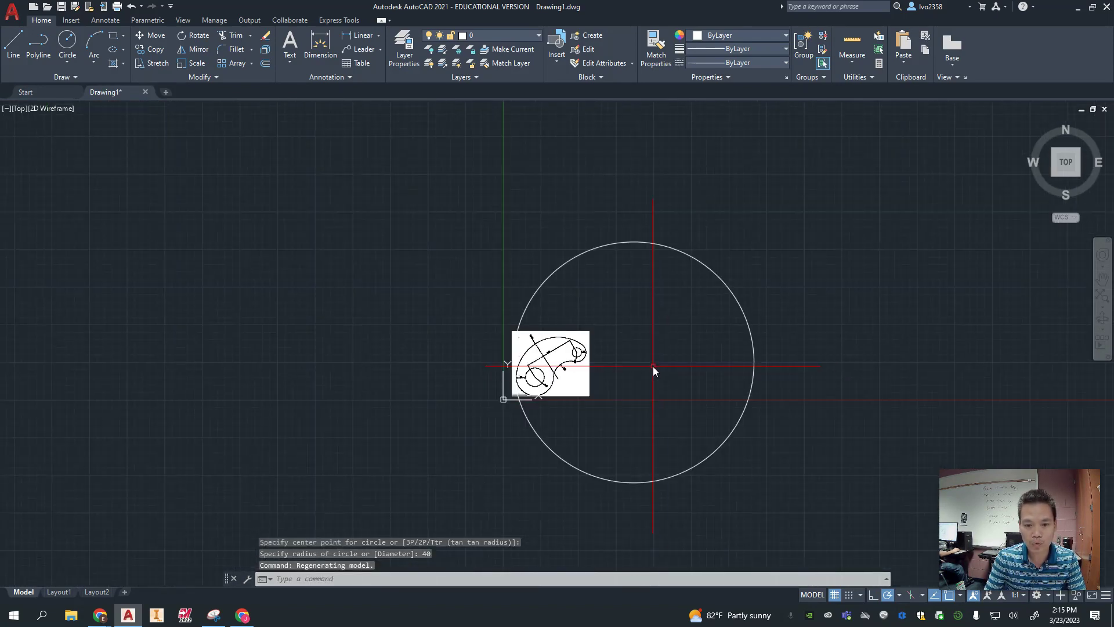
pyautogui.click(503, 400)
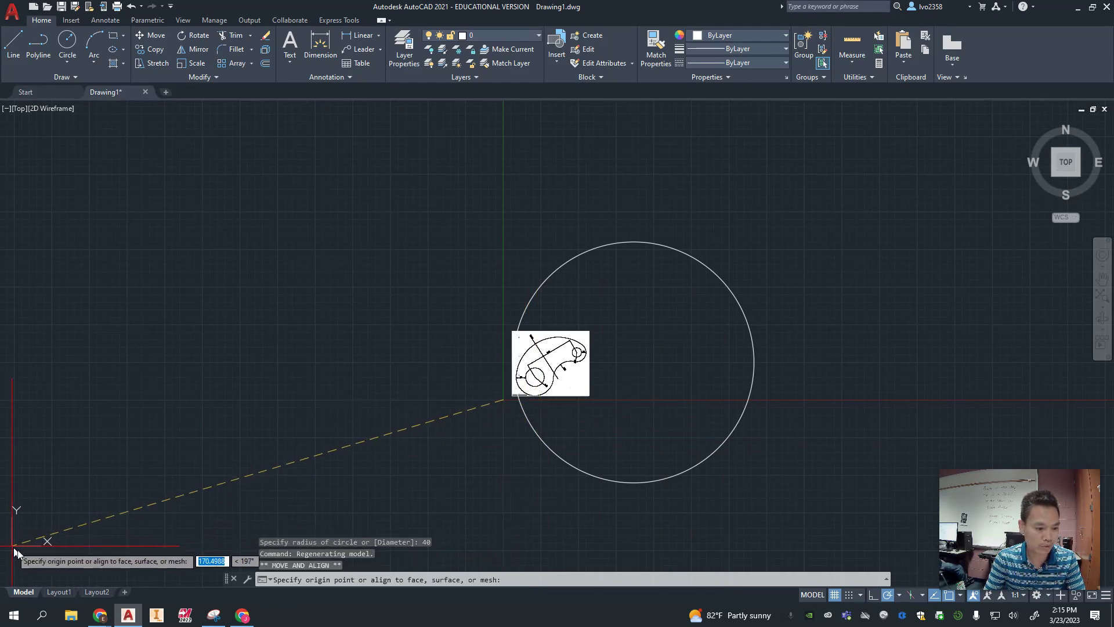
pyautogui.click(26, 564)
# Step: Enlarge the reference image to about four times its width by stretching its upper-left corner outward
pyautogui.click(570, 401)
pyautogui.click(567, 382)
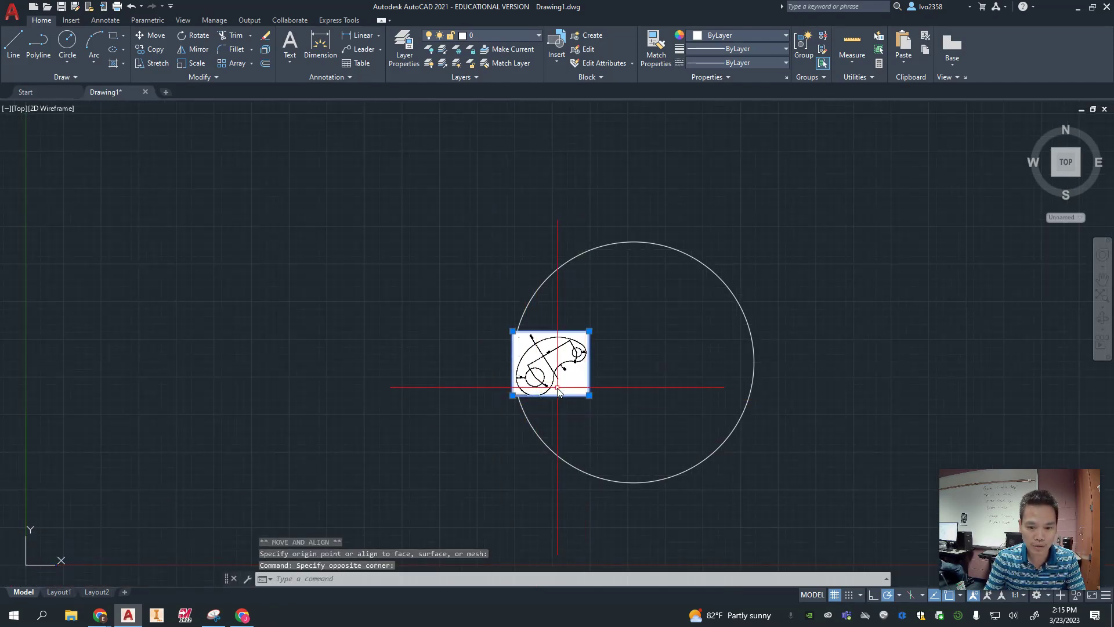
pyautogui.click(568, 382)
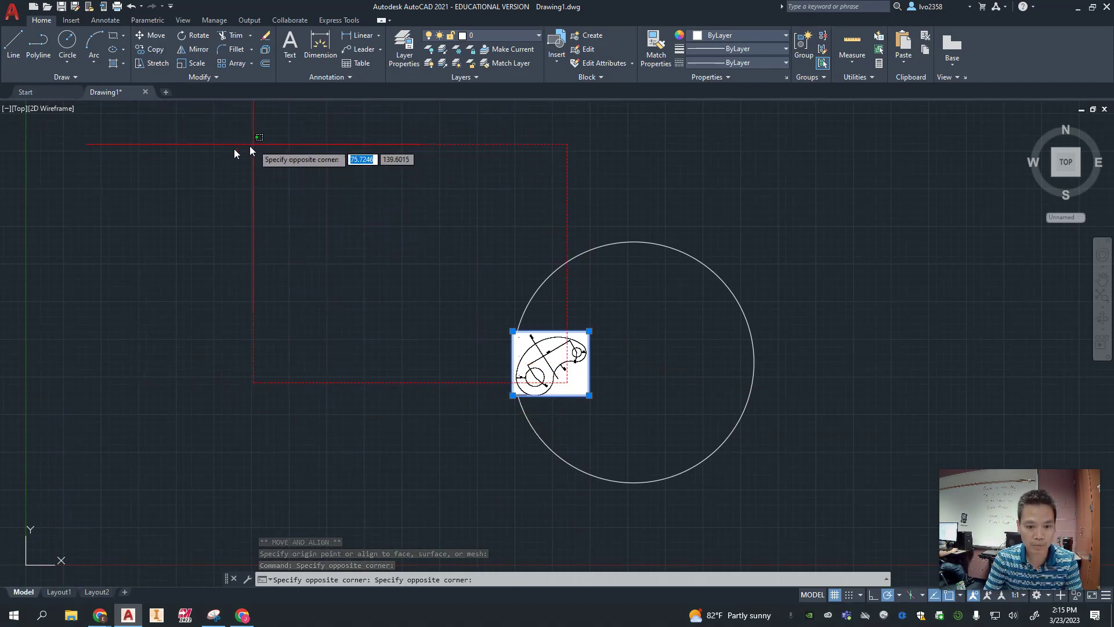
pyautogui.click(169, 125)
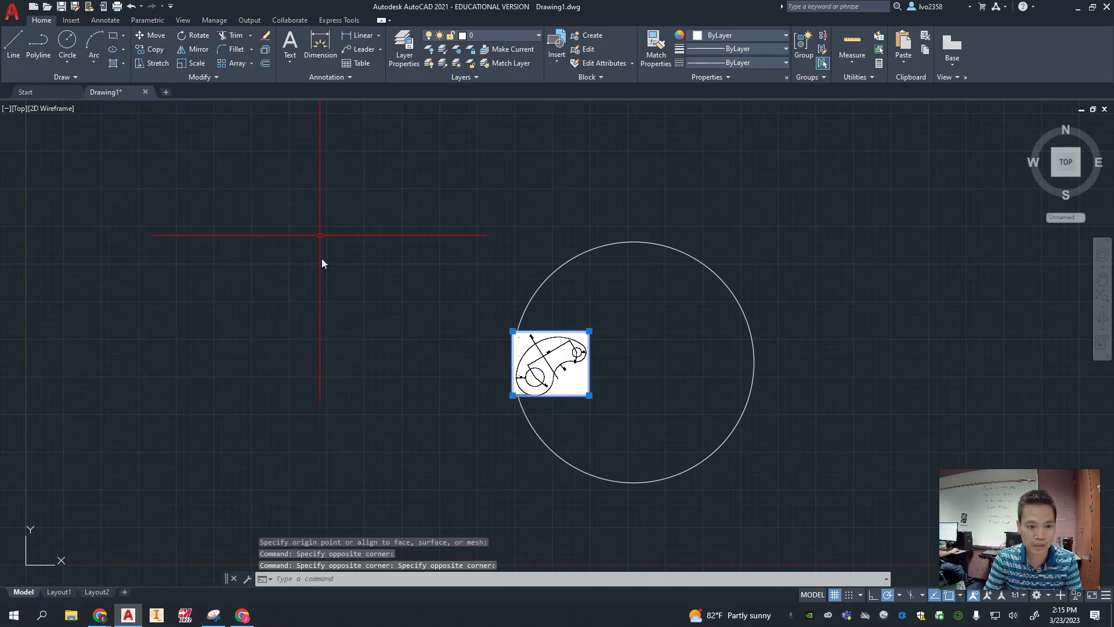
pyautogui.click(512, 331)
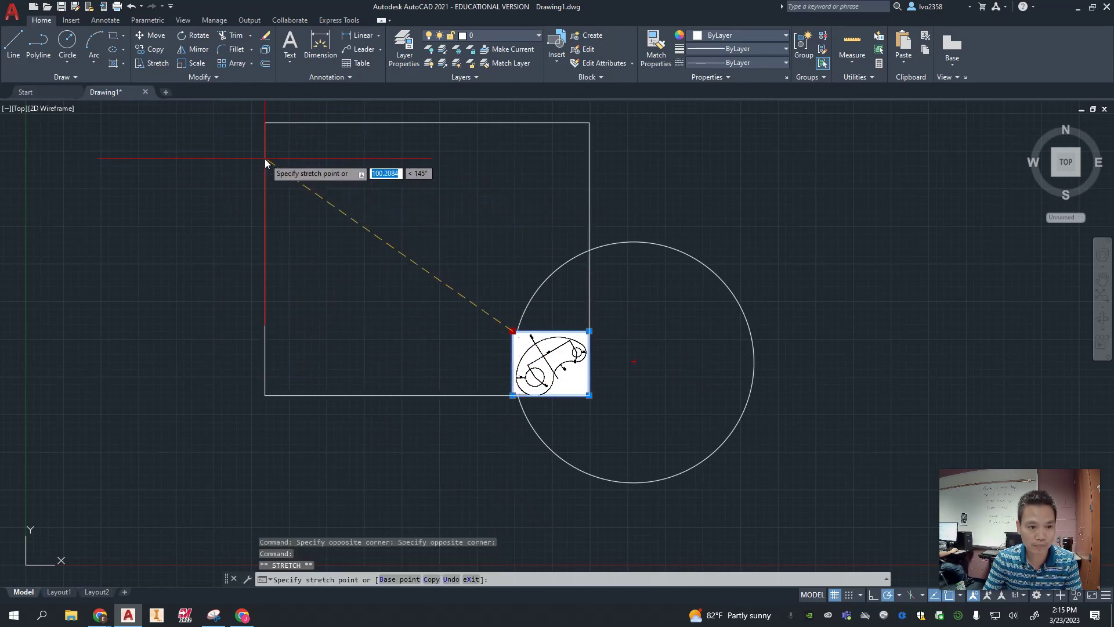
pyautogui.click(265, 123)
pyautogui.press('Escape')
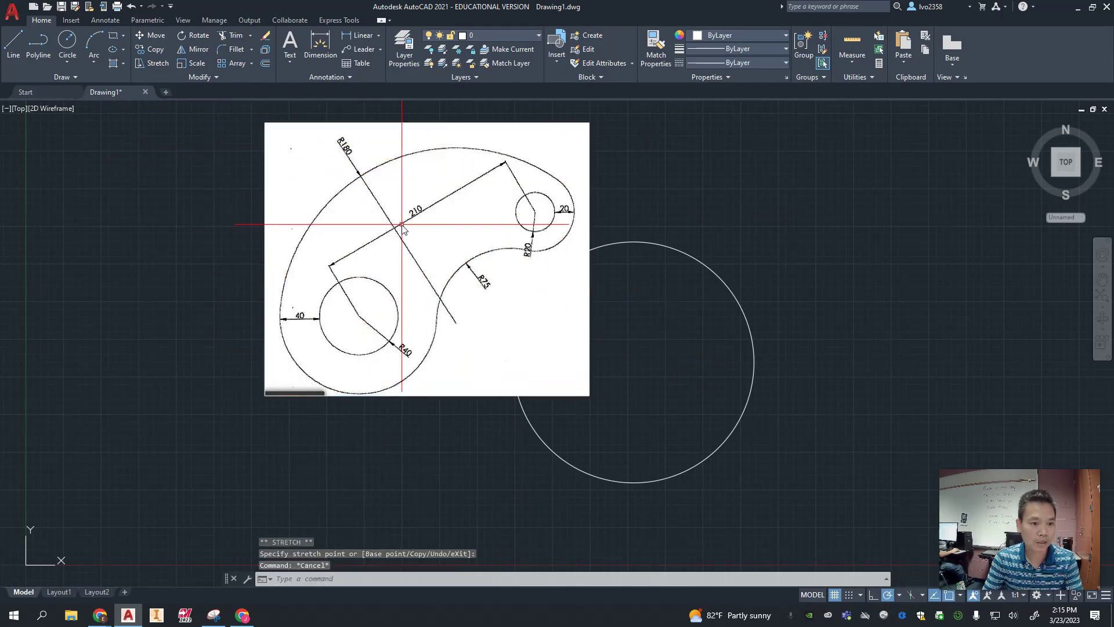
# Step: Move the enlarged reference image down and to the left so it clears the circle
pyautogui.click(309, 104)
pyautogui.click(150, 35)
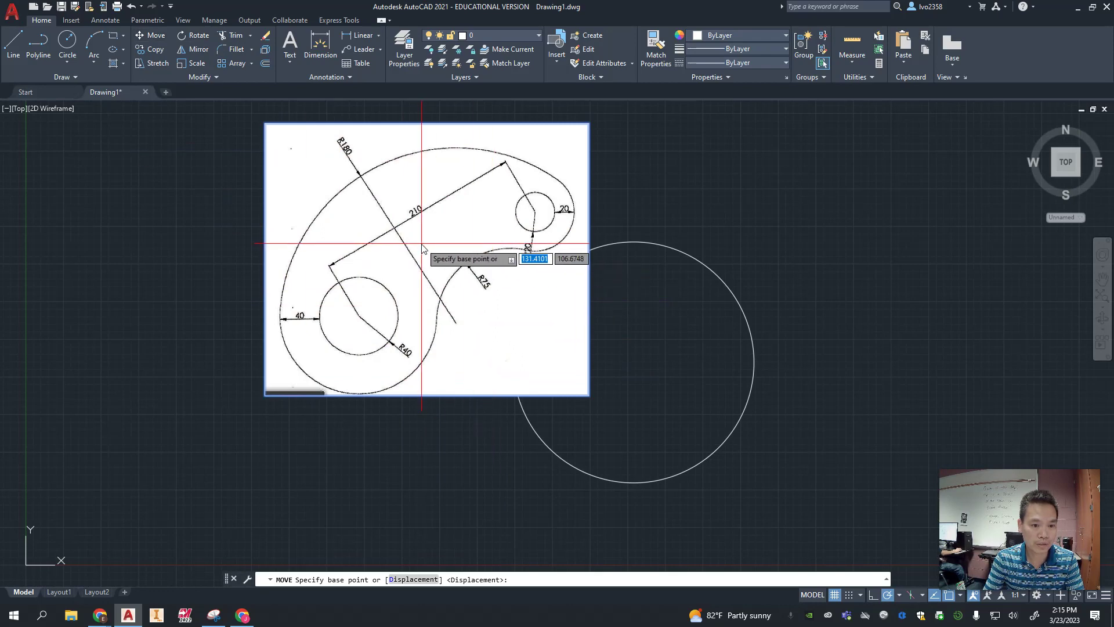
pyautogui.click(422, 244)
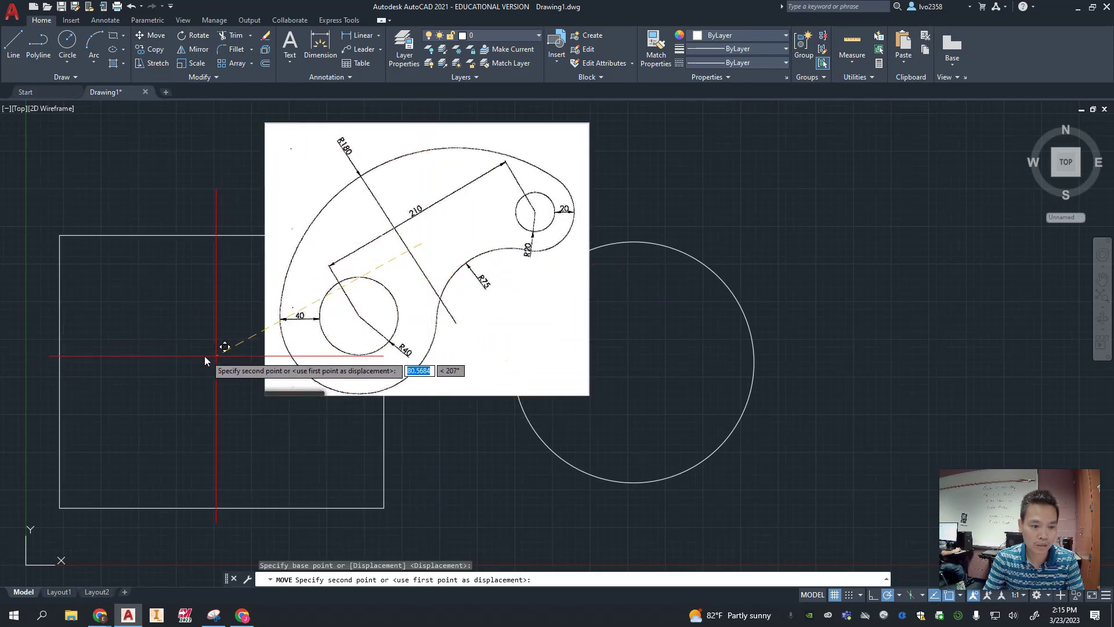
pyautogui.click(184, 347)
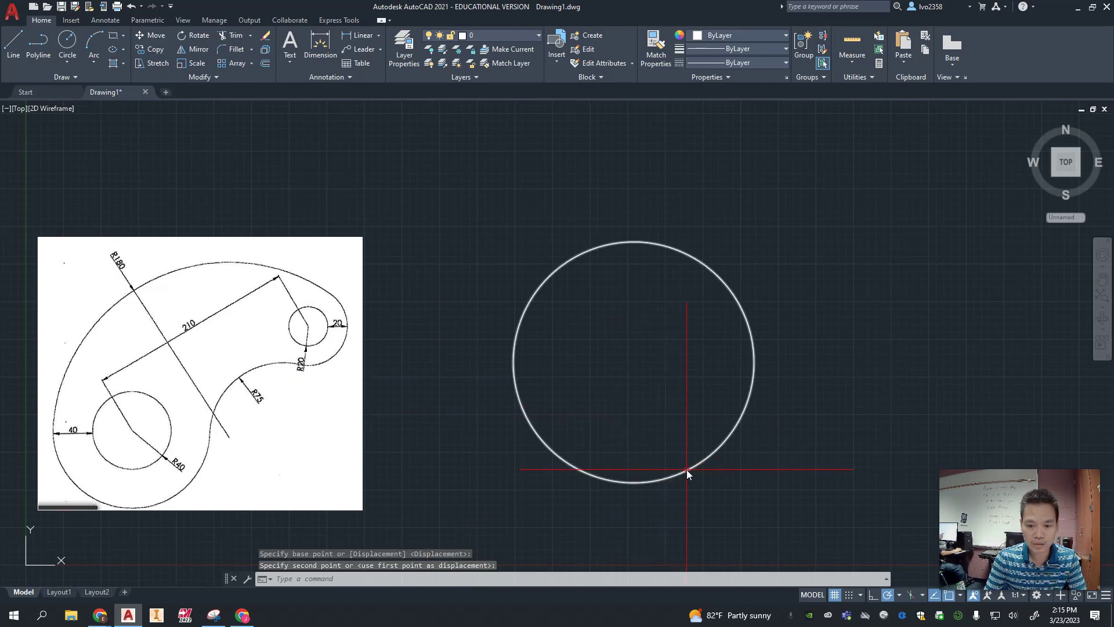
# Step: Draw a line 210 long from the circle's center, rising to the right at about 32°
pyautogui.click(18, 44)
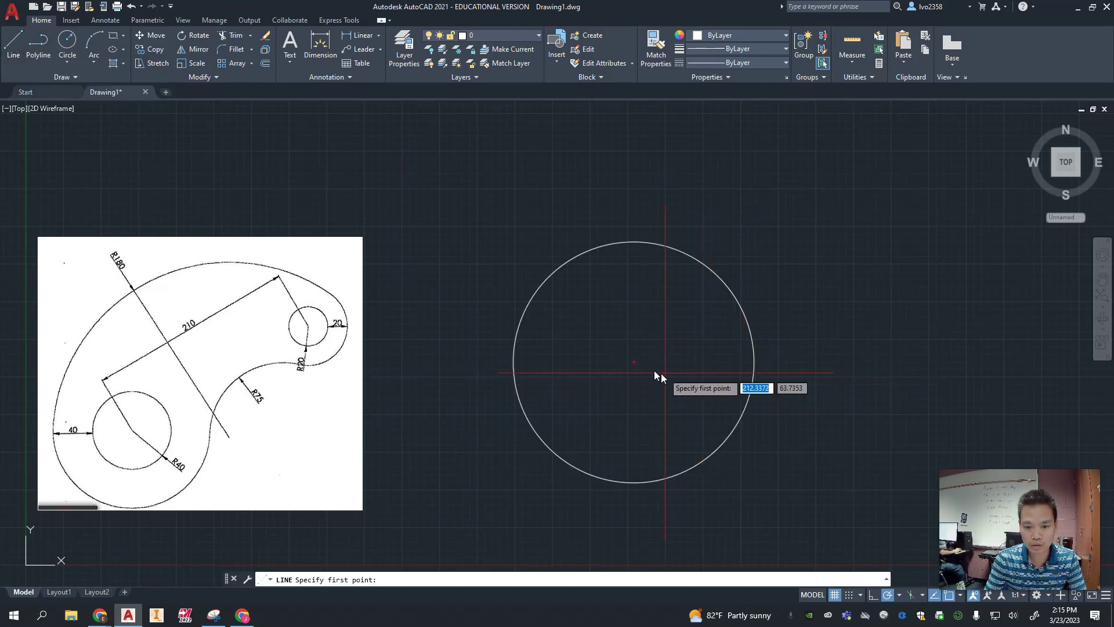
pyautogui.click(634, 362)
pyautogui.moveTo(913, 195); pyautogui.dragTo(701, 288, button='middle')
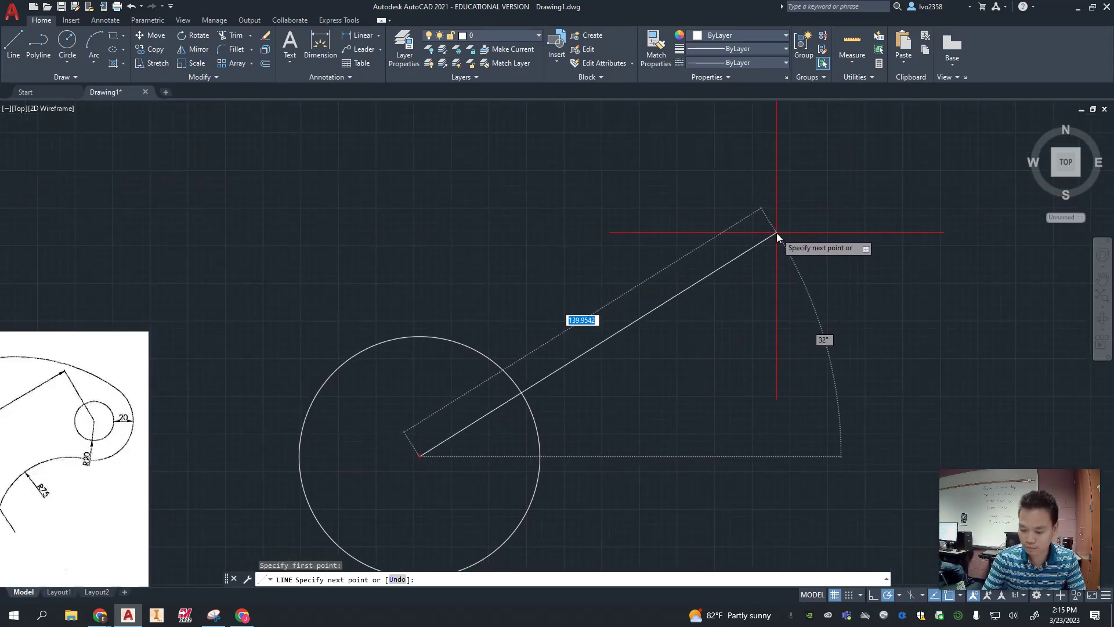
pyautogui.press('Return')
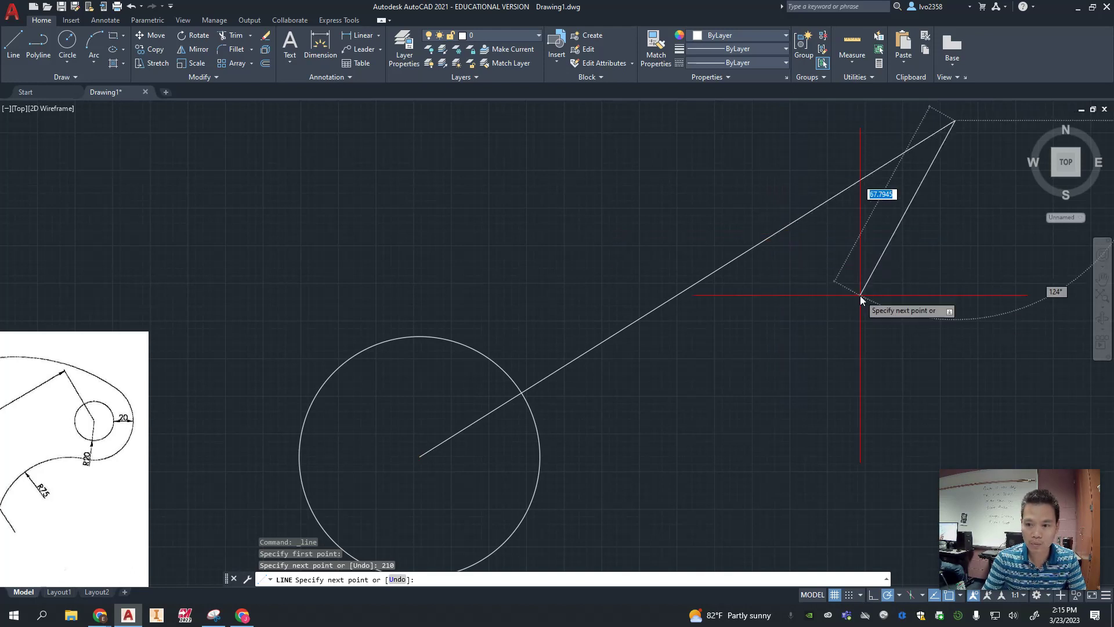
pyautogui.press('Escape')
# Step: Draw a circle with a radius of 20 centered on the upper end of the 210 line
pyautogui.scroll(-2, 877, 319)
pyautogui.scroll(-2, 877, 319)
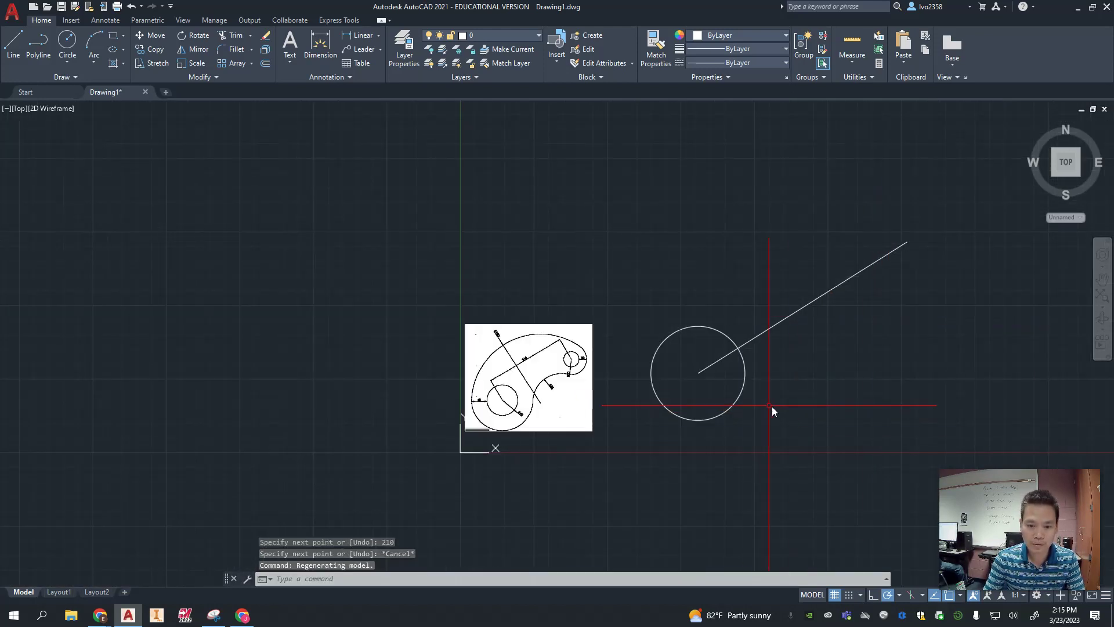
pyautogui.moveTo(771, 410); pyautogui.dragTo(729, 406, button='middle')
pyautogui.click(73, 48)
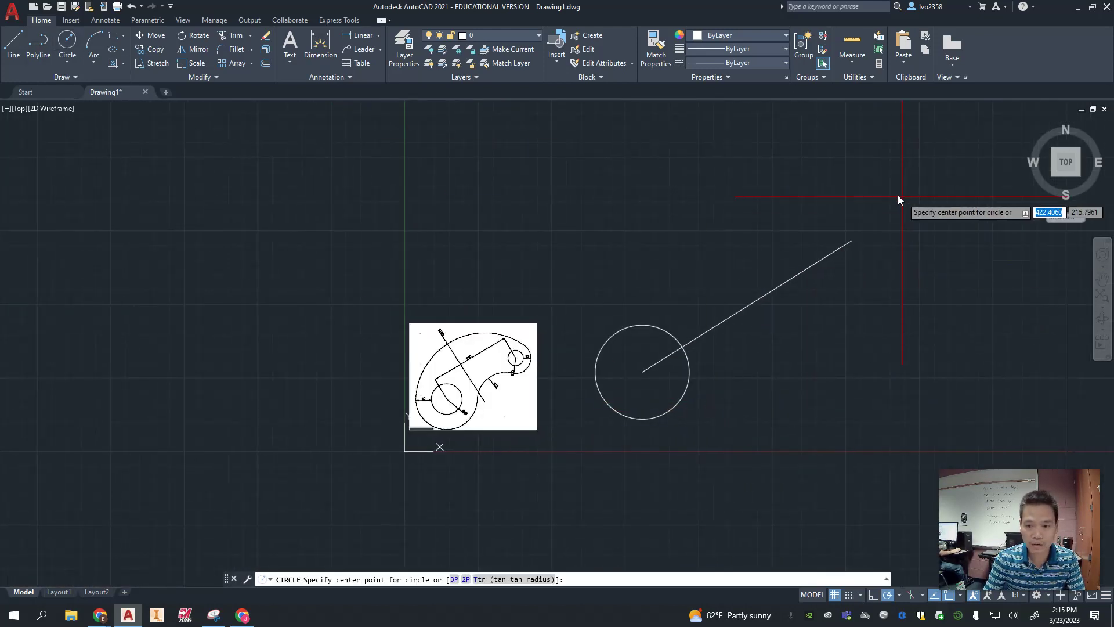
pyautogui.click(850, 242)
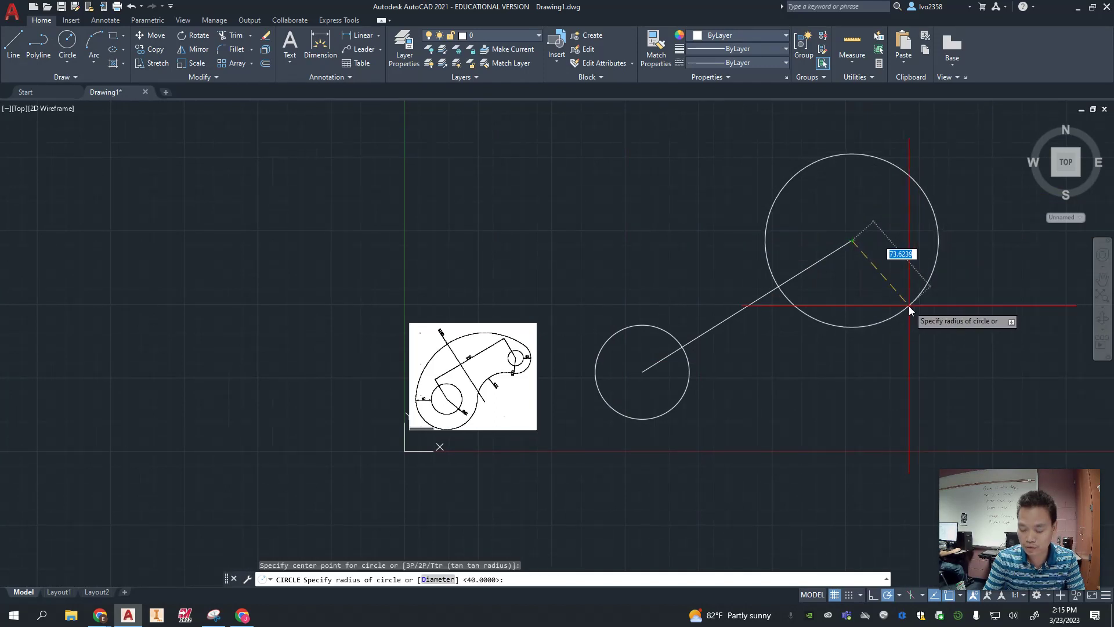
pyautogui.write('20')
pyautogui.press('Return')
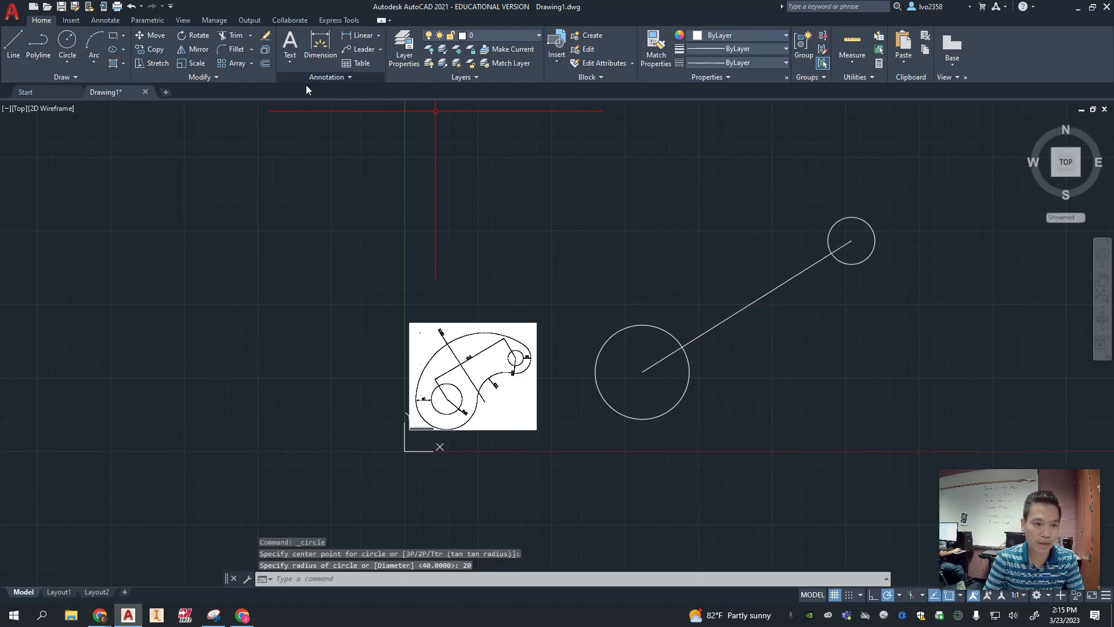
# Step: Offset the radius 40 circle outward by 40 to form the large end's outer circle
pyautogui.click(266, 65)
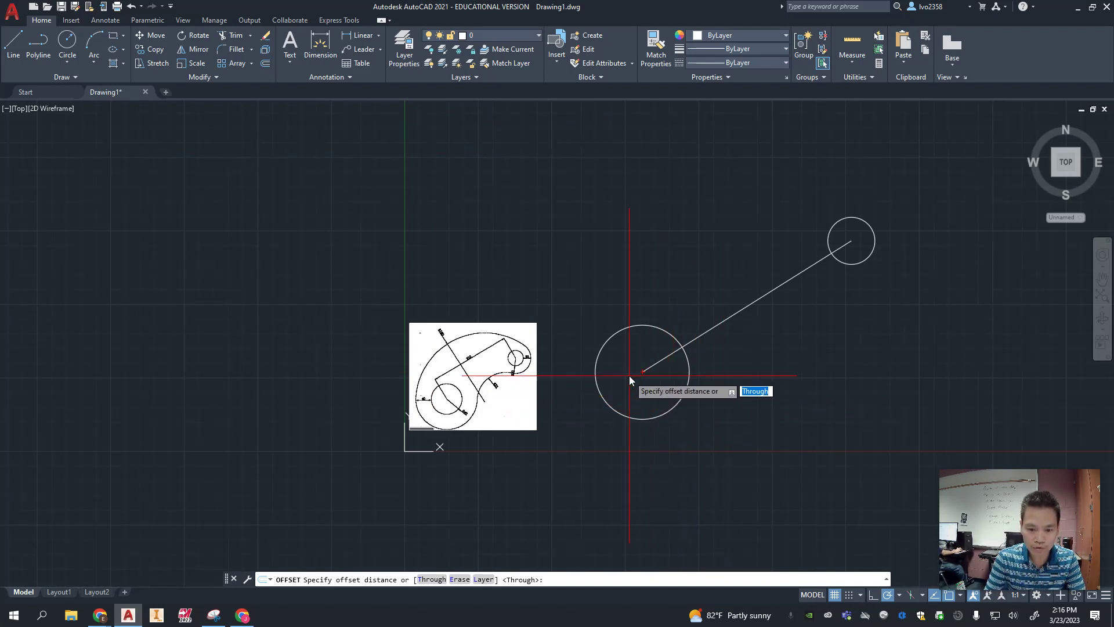
pyautogui.scroll(5, 454, 428)
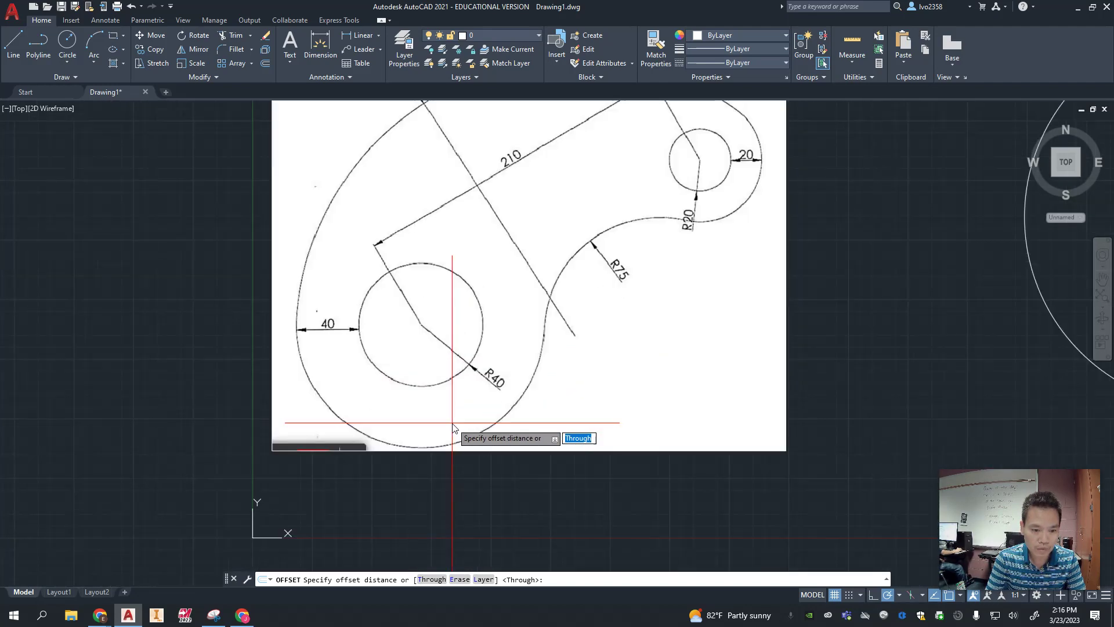
pyautogui.scroll(-4, 454, 427)
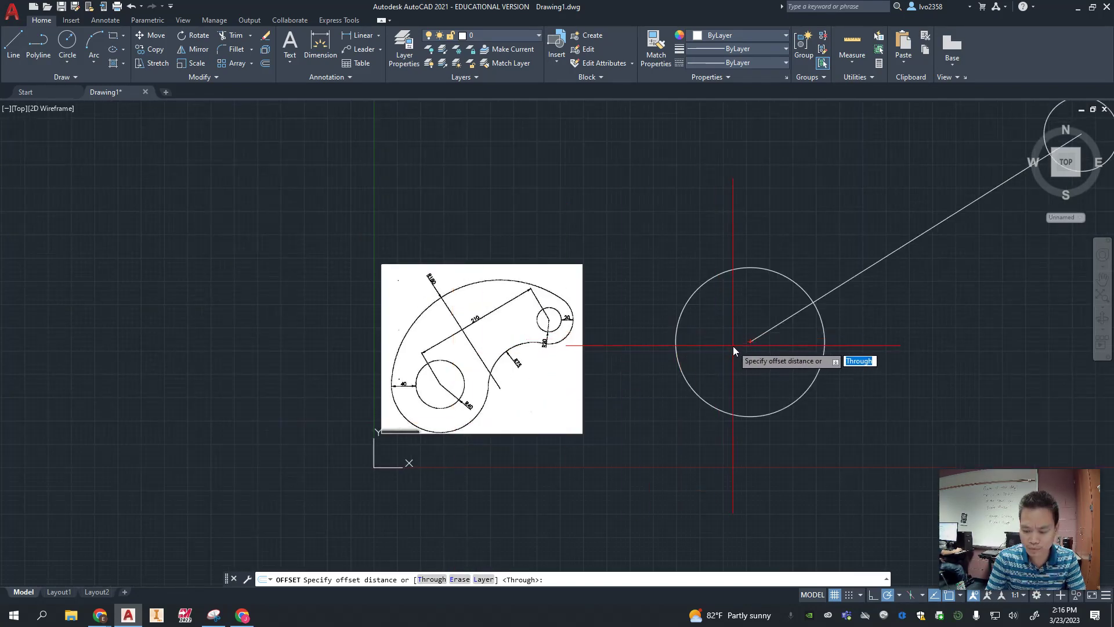
pyautogui.write('40')
pyautogui.press('Return')
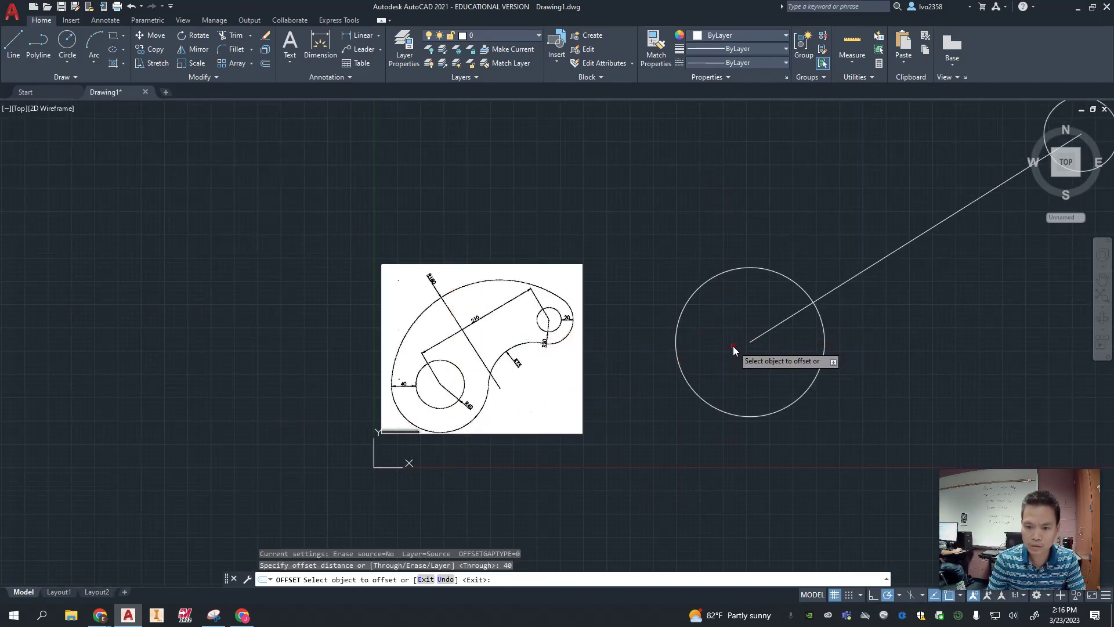
pyautogui.click(816, 380)
pyautogui.click(841, 393)
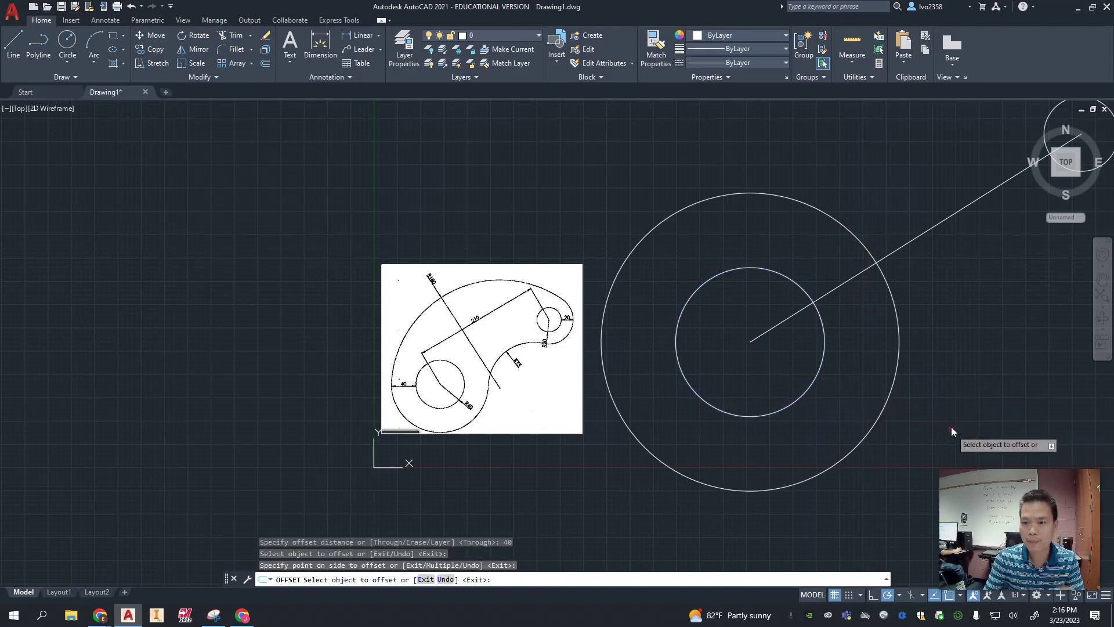
# Step: Draw a circle with a radius of 40 concentric with the radius 20 circle
pyautogui.moveTo(964, 363); pyautogui.dragTo(753, 427, button='middle')
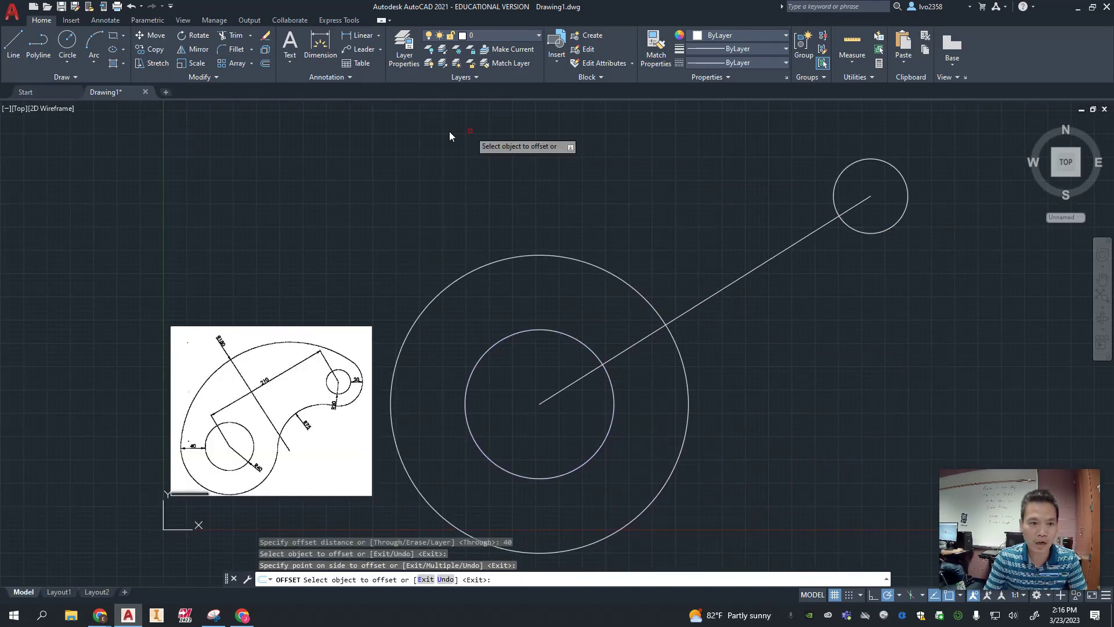
pyautogui.click(71, 42)
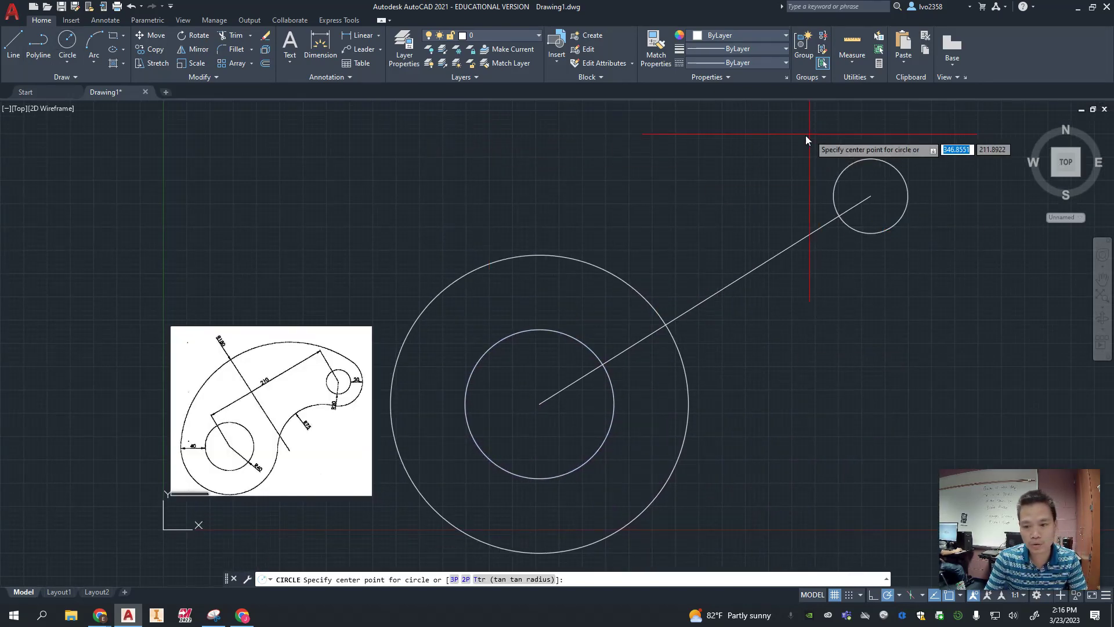
pyautogui.click(870, 196)
pyautogui.write('40')
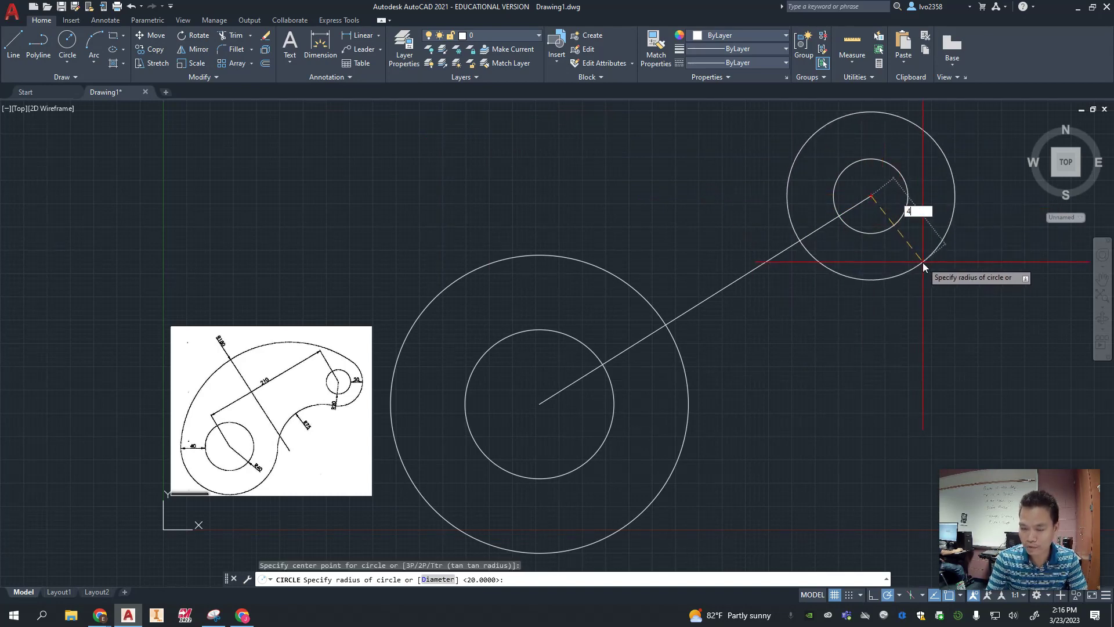
pyautogui.press('Return')
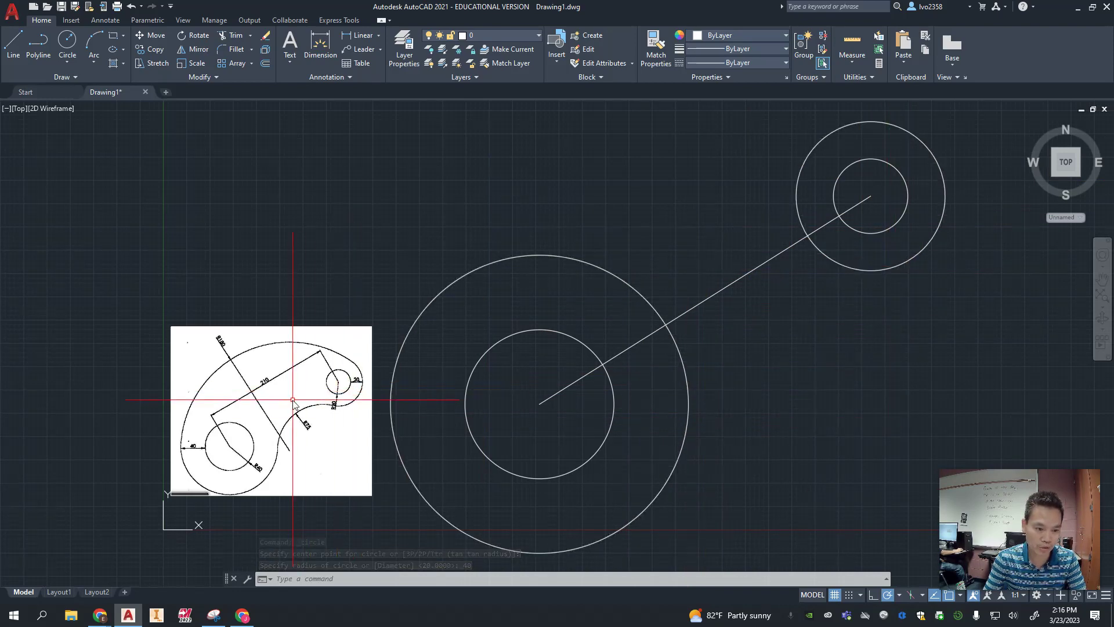
# Step: Measure the center-to-center line's length and the large outer circle's radius with the Quick measure tool
pyautogui.scroll(3, 304, 397)
pyautogui.scroll(-3, 447, 398)
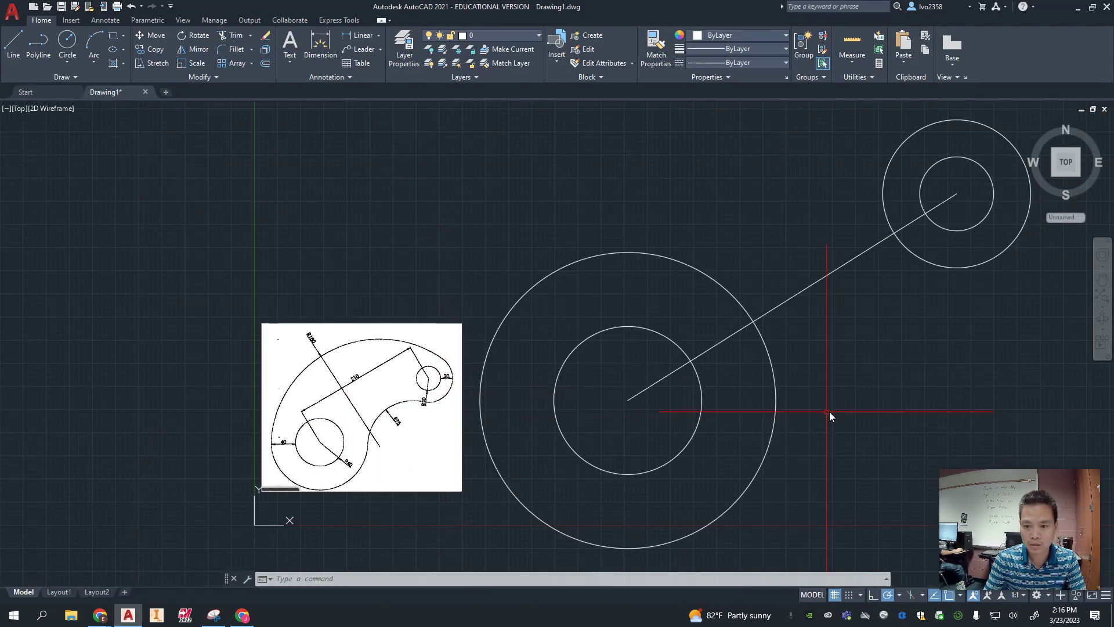
pyautogui.moveTo(837, 405); pyautogui.dragTo(774, 406, button='middle')
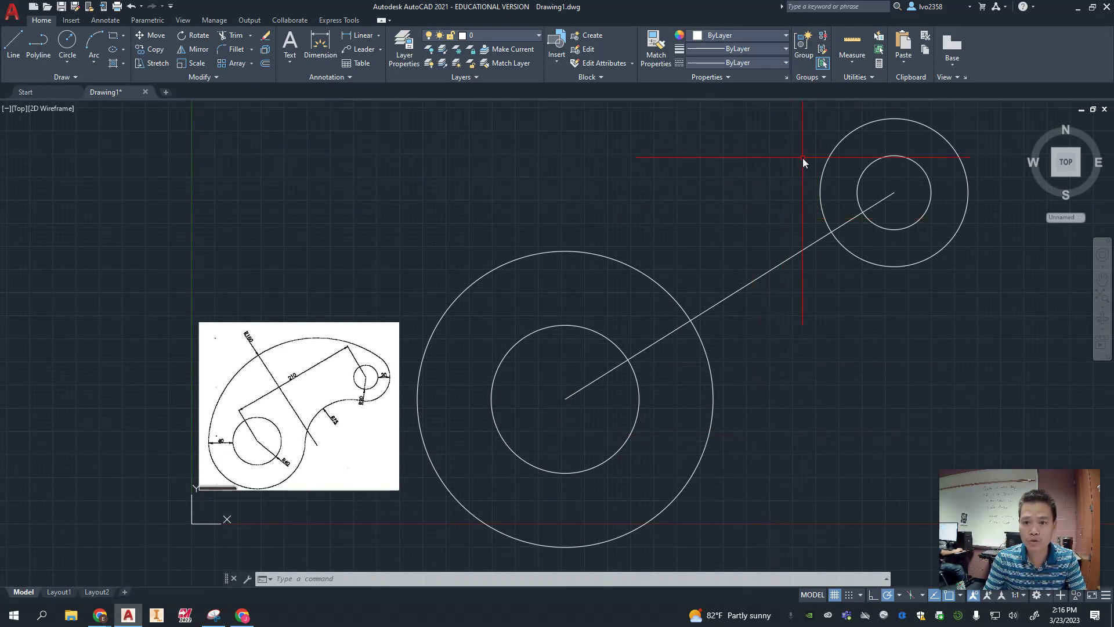
pyautogui.click(852, 62)
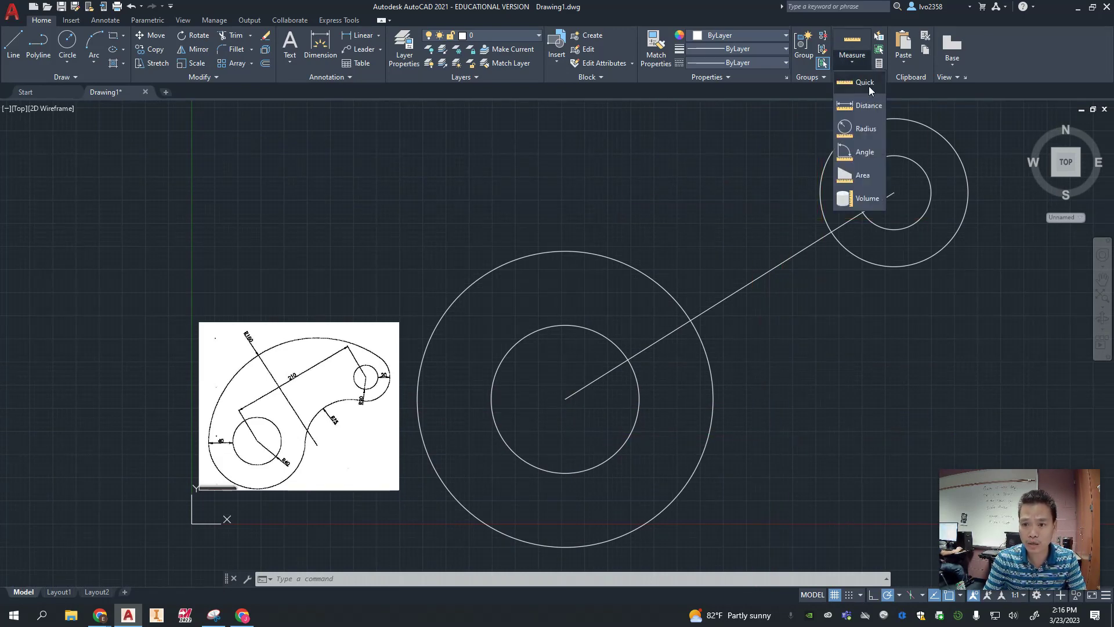
pyautogui.click(867, 84)
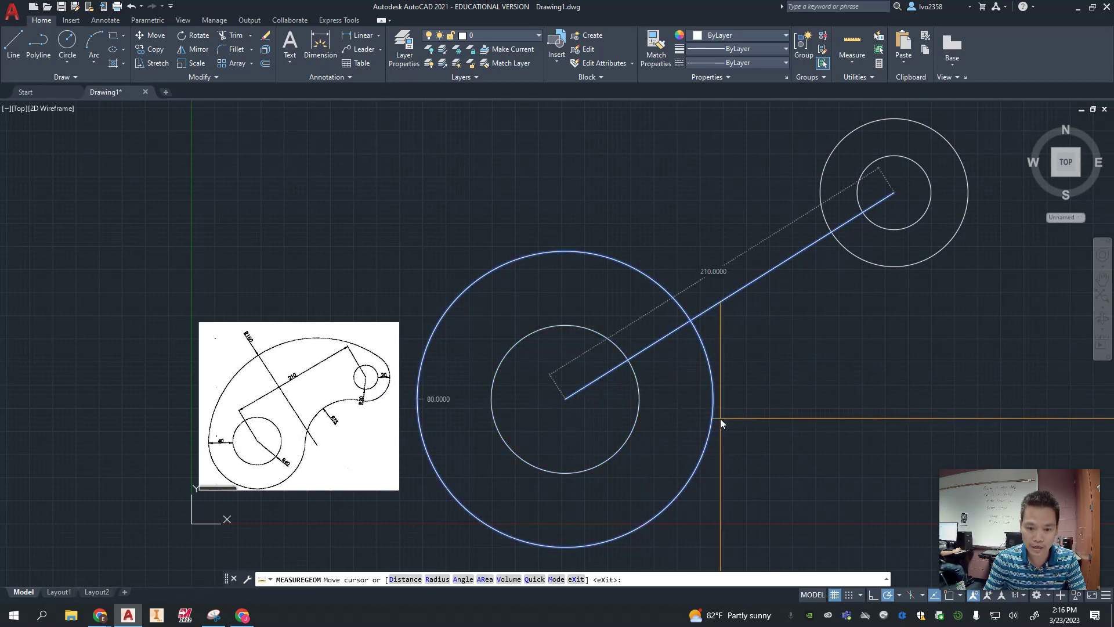
pyautogui.press('Escape')
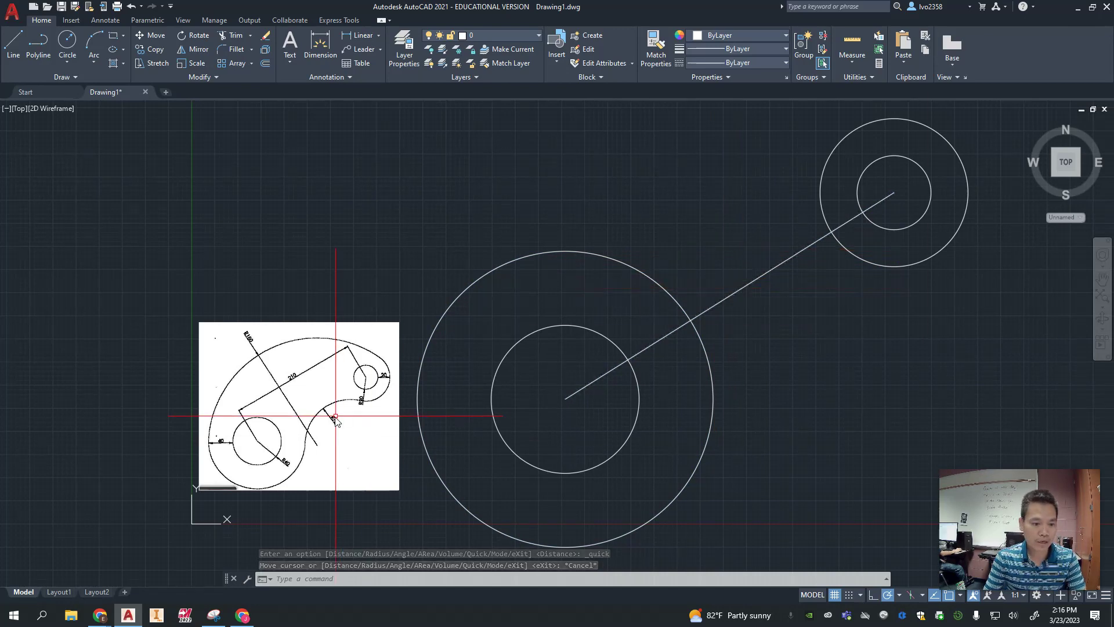
# Step: Load the ACAD_ISO02W100 ISO dash linetype from acad.lin into the drawing
pyautogui.click(763, 276)
pyautogui.click(771, 62)
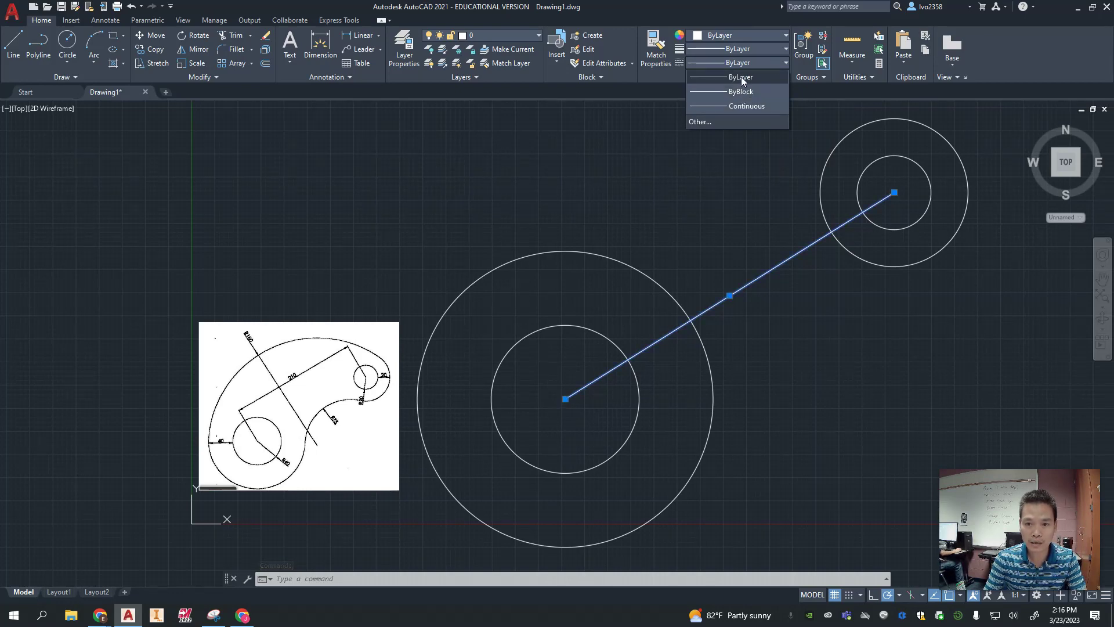
pyautogui.click(700, 122)
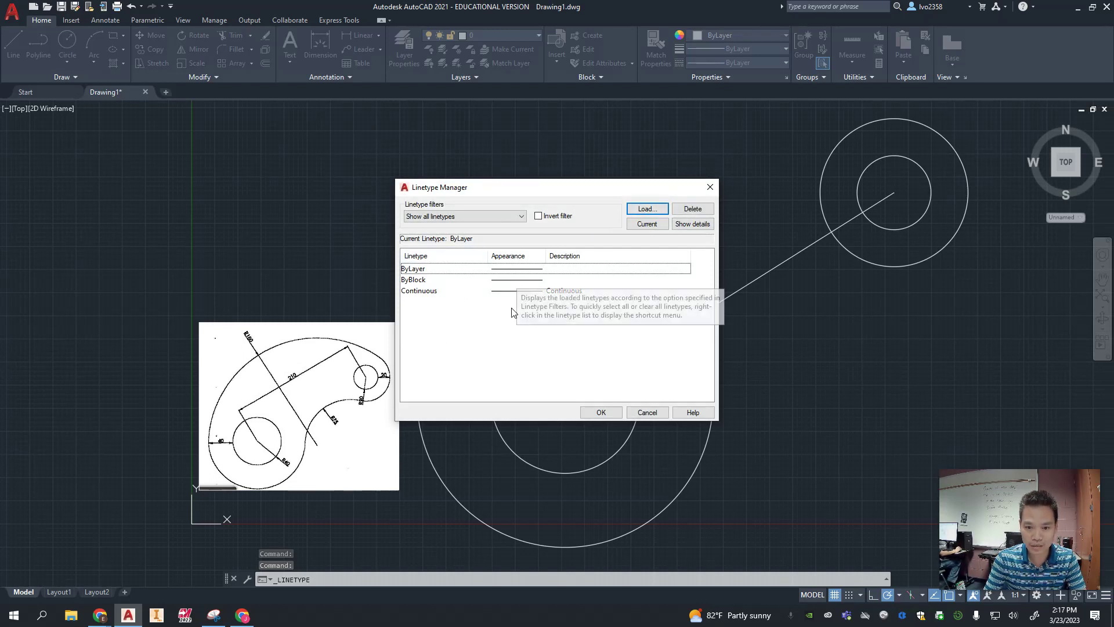
pyautogui.click(644, 209)
pyautogui.scroll(-6, 574, 325)
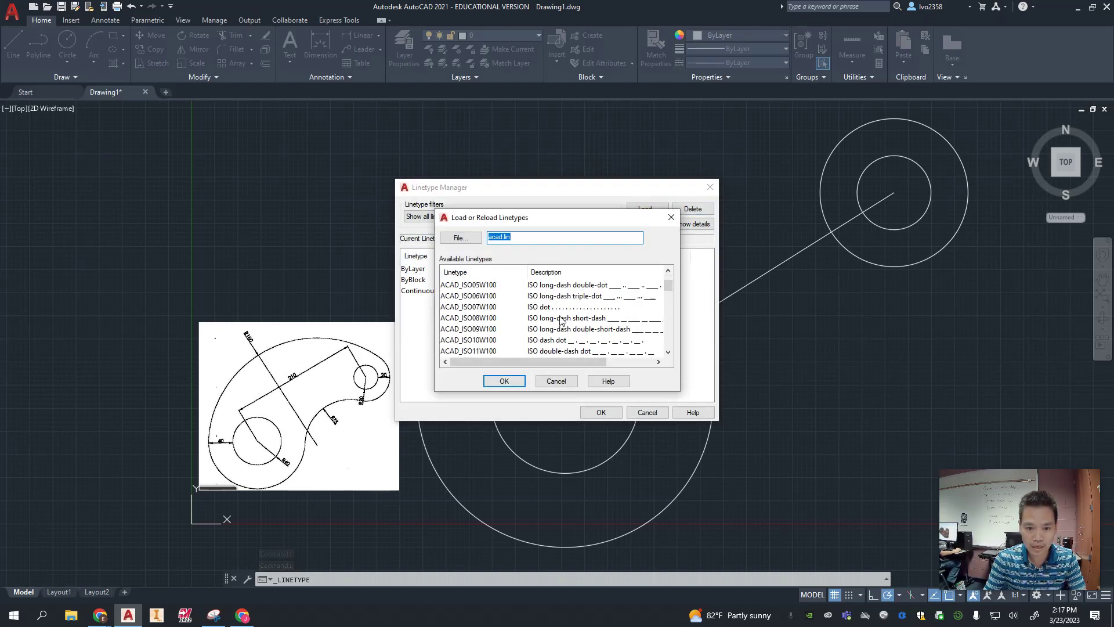
pyautogui.scroll(-5, 580, 331)
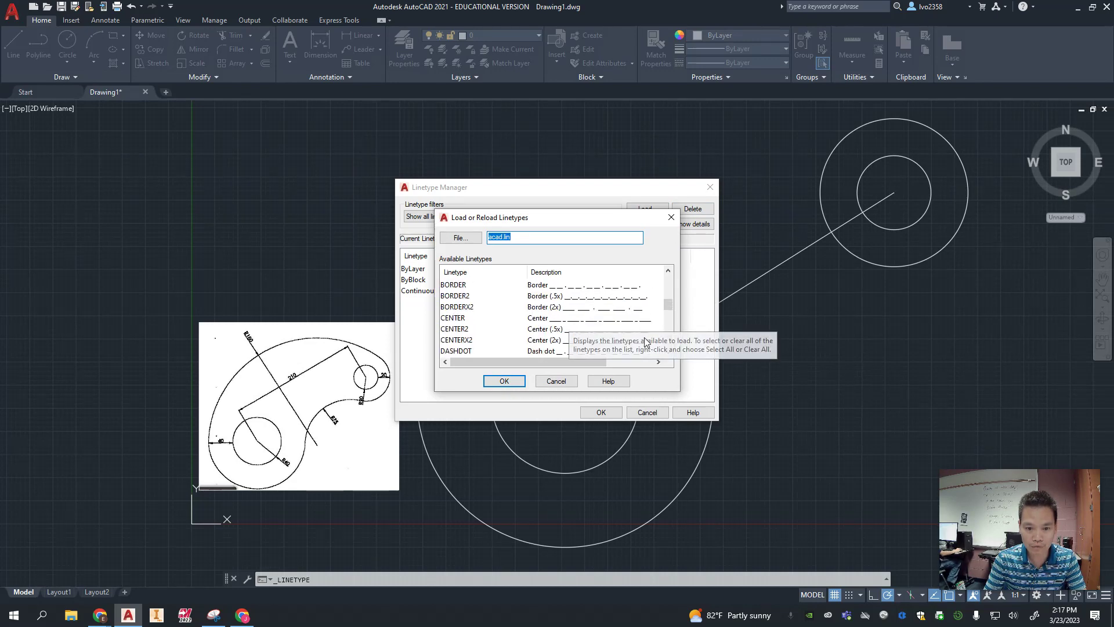
pyautogui.scroll(11, 593, 336)
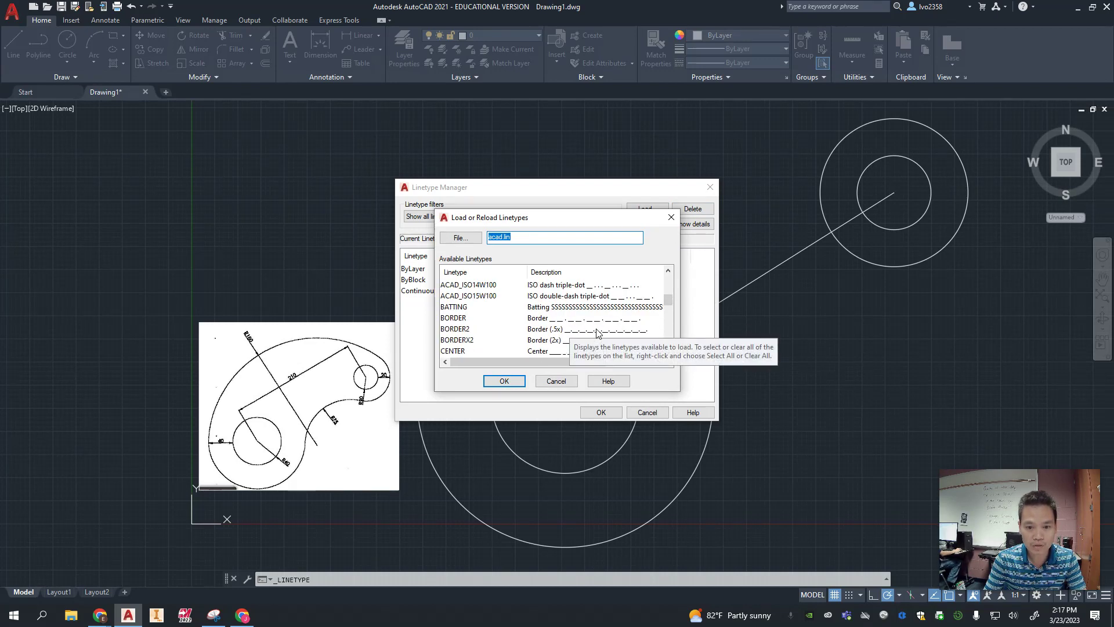
pyautogui.press('Tab')
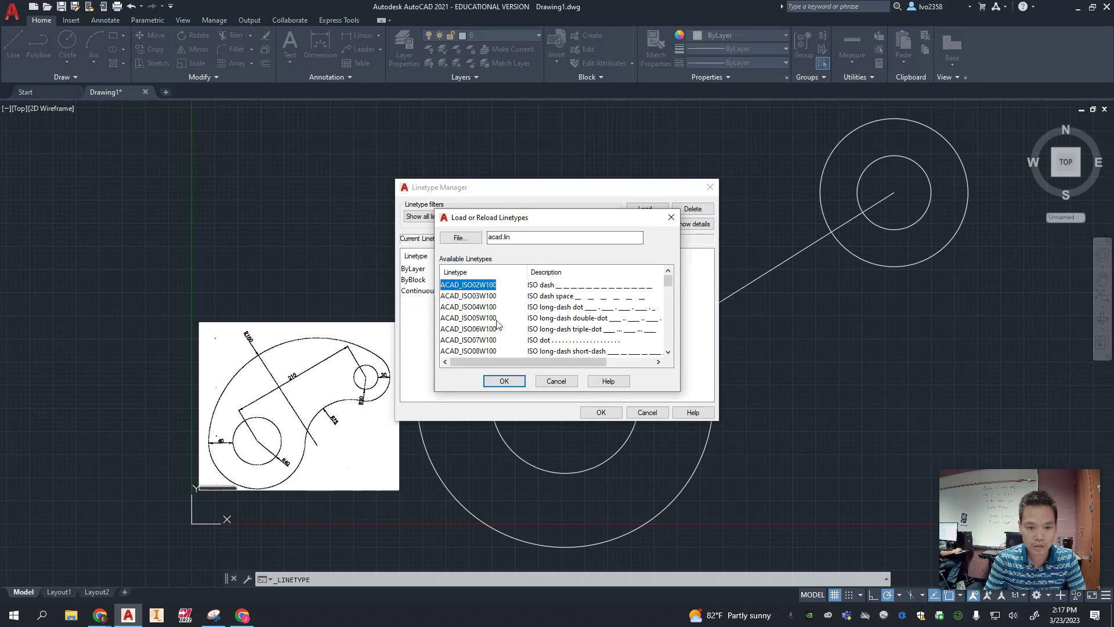
pyautogui.click(502, 381)
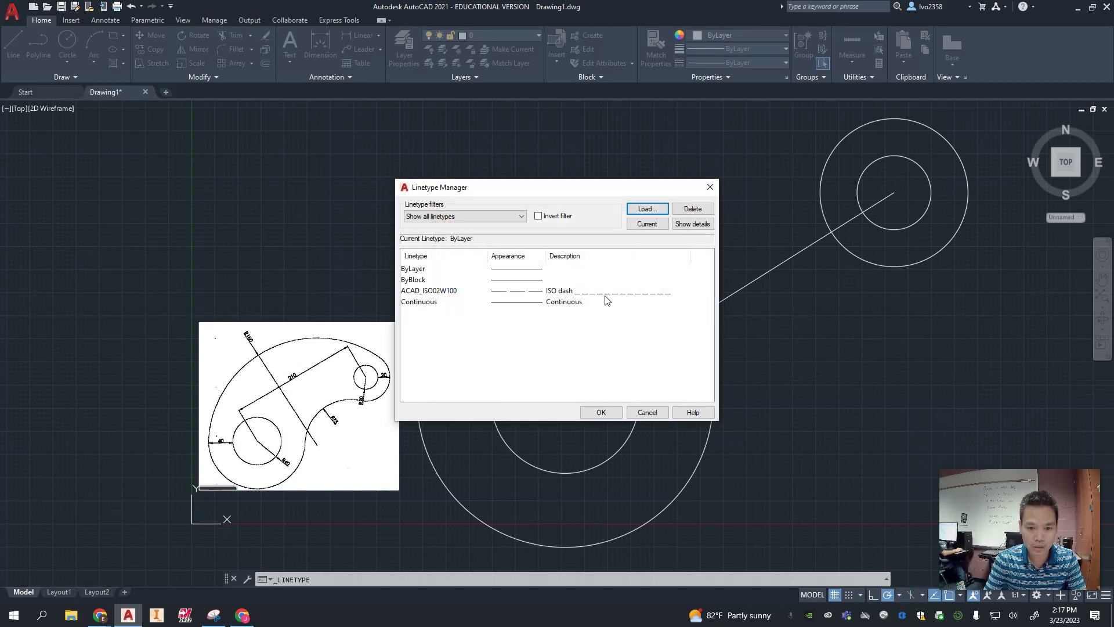
pyautogui.click(601, 414)
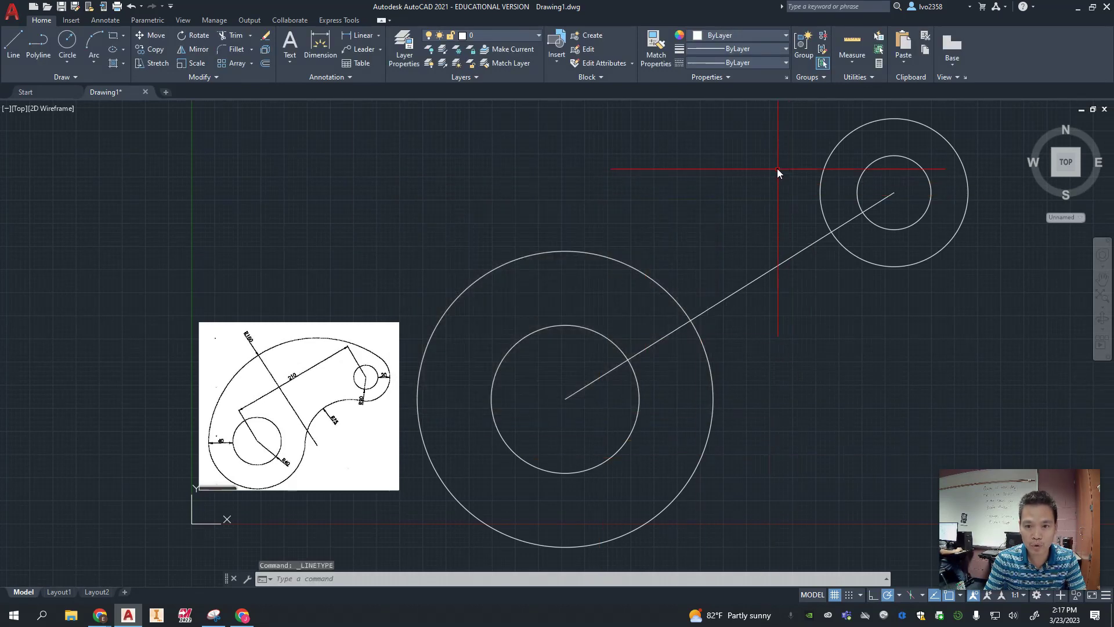
# Step: Change the line between the circle centers to the ACAD_ISO02W100 dashed linetype
pyautogui.click(775, 268)
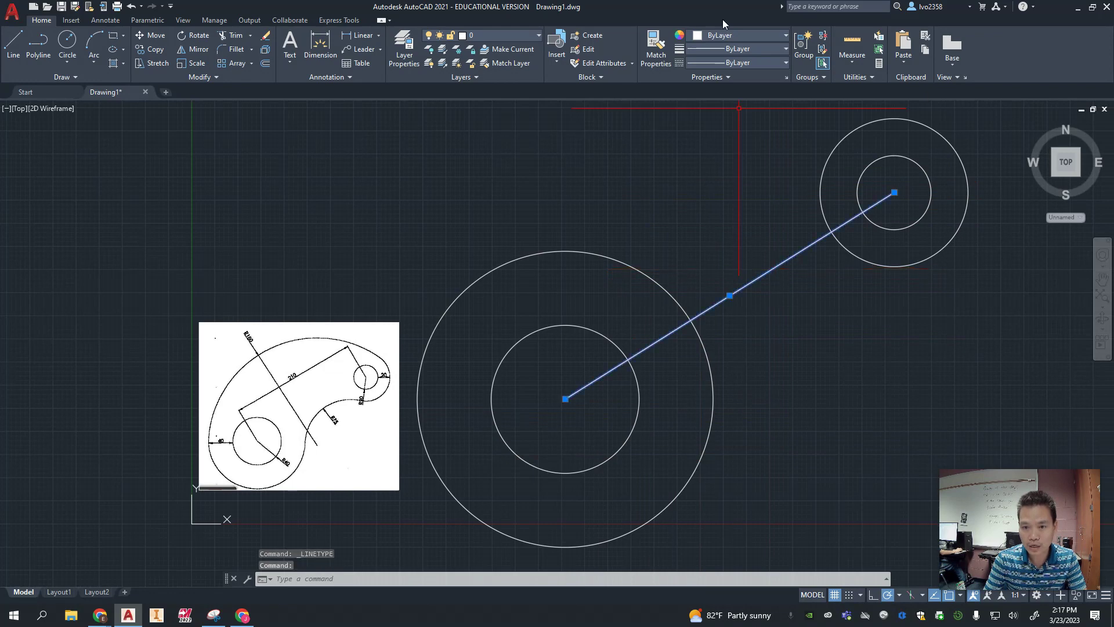
pyautogui.click(759, 61)
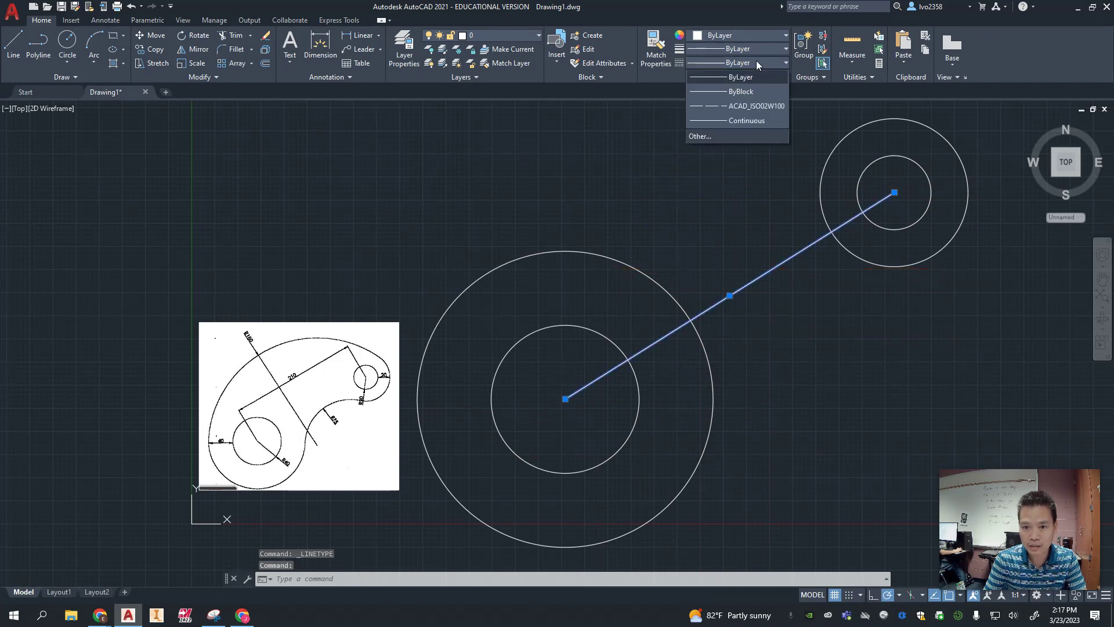
pyautogui.click(724, 107)
pyautogui.press('Escape')
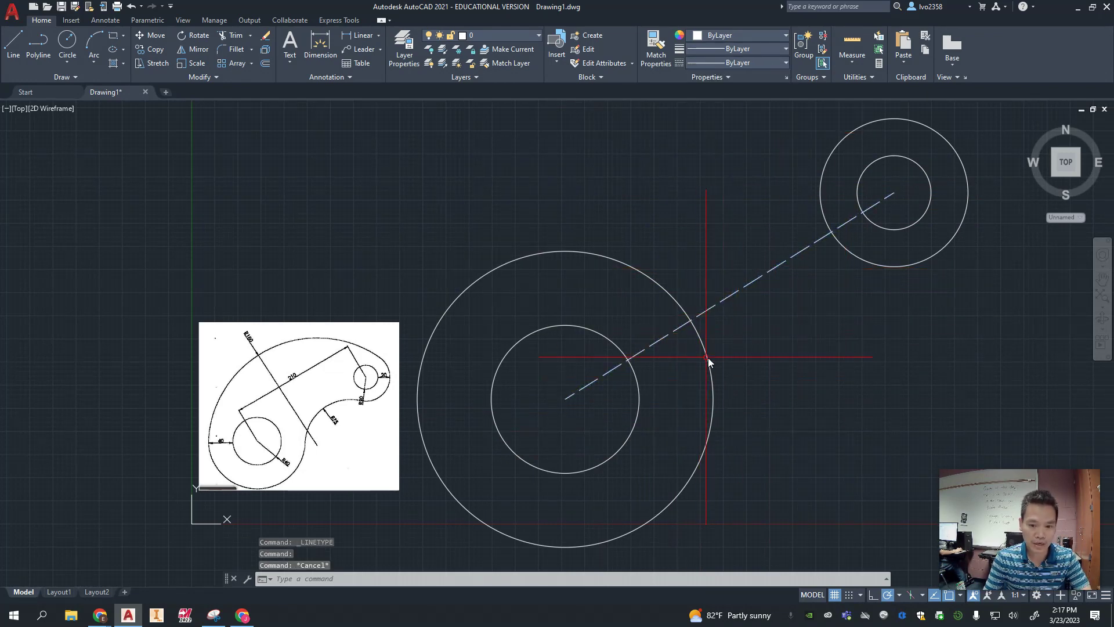
# Step: Draw a Tan, Tan, Radius circle with a radius of 75, tangent to the lower right of the large outer circle and the underside of the small outer circle
pyautogui.moveTo(766, 356); pyautogui.dragTo(800, 363, button='middle')
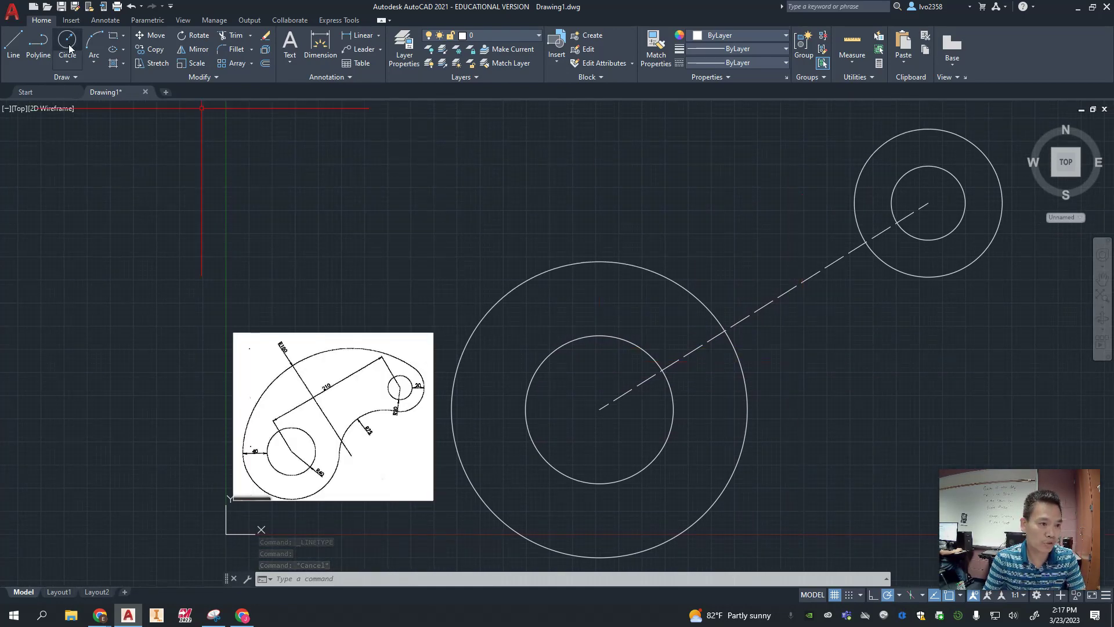
pyautogui.click(71, 62)
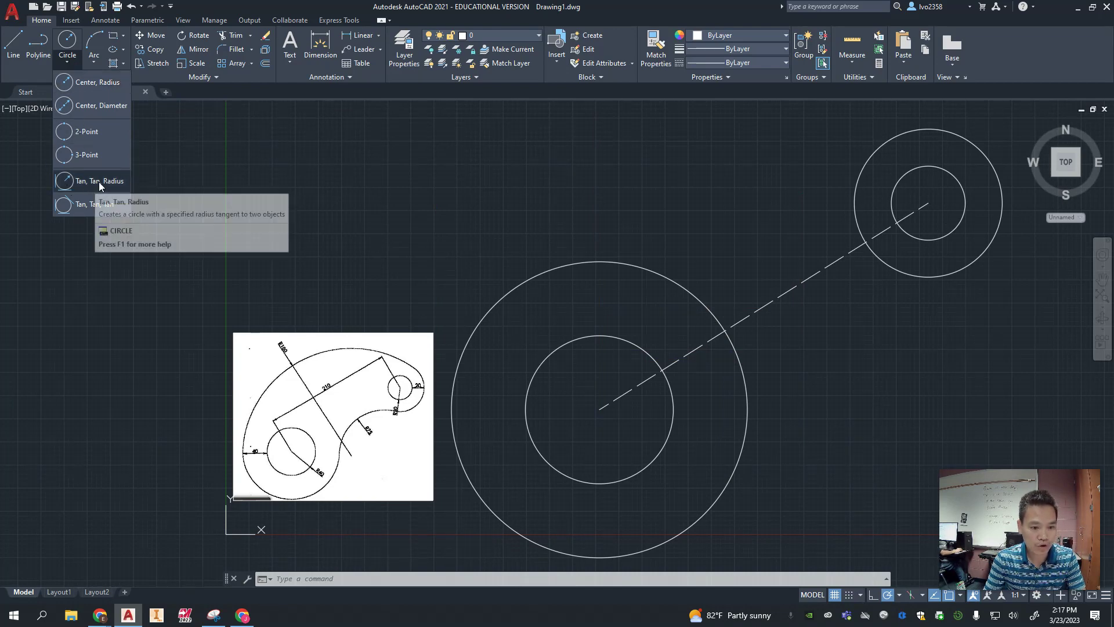
pyautogui.scroll(5, 372, 456)
pyautogui.scroll(-2, 348, 364)
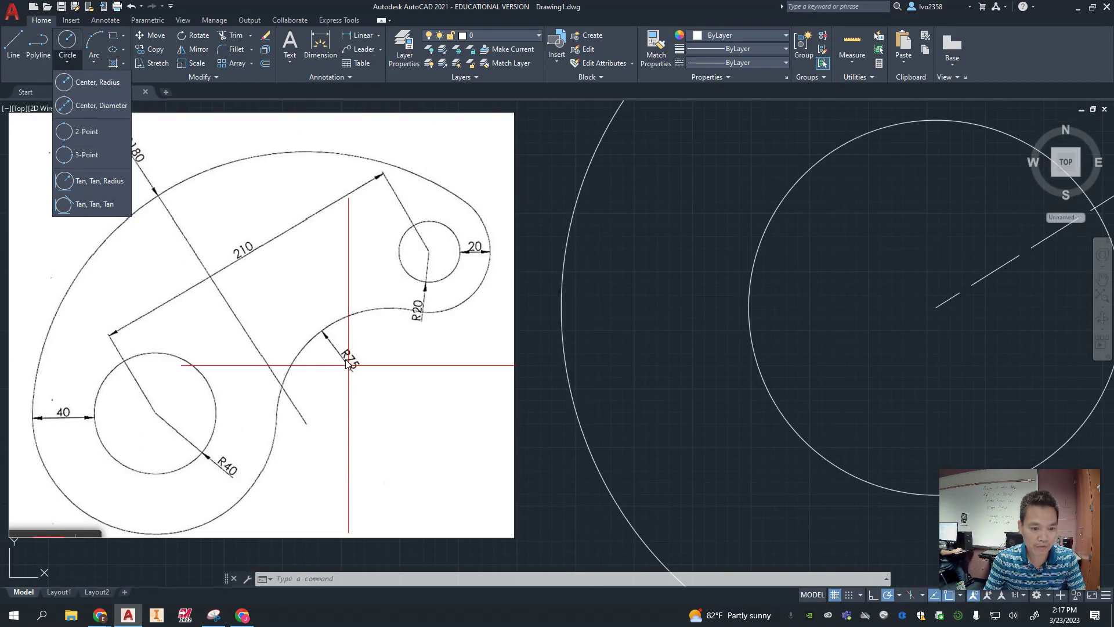
pyautogui.scroll(-4, 168, 210)
pyautogui.scroll(6, 156, 213)
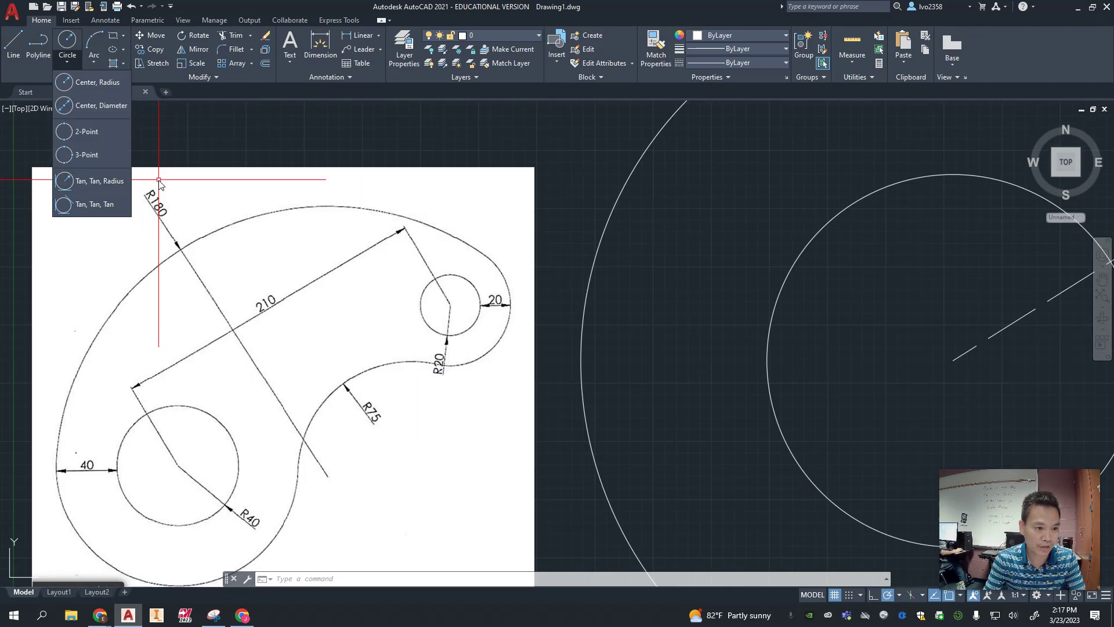
pyautogui.scroll(-4, 187, 243)
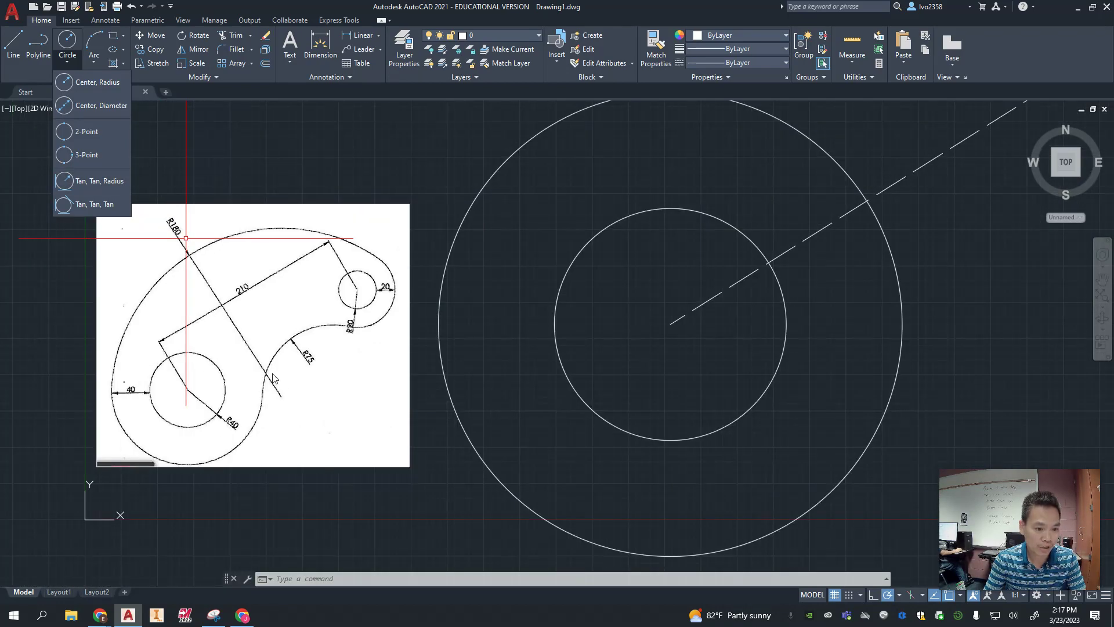
pyautogui.click(100, 181)
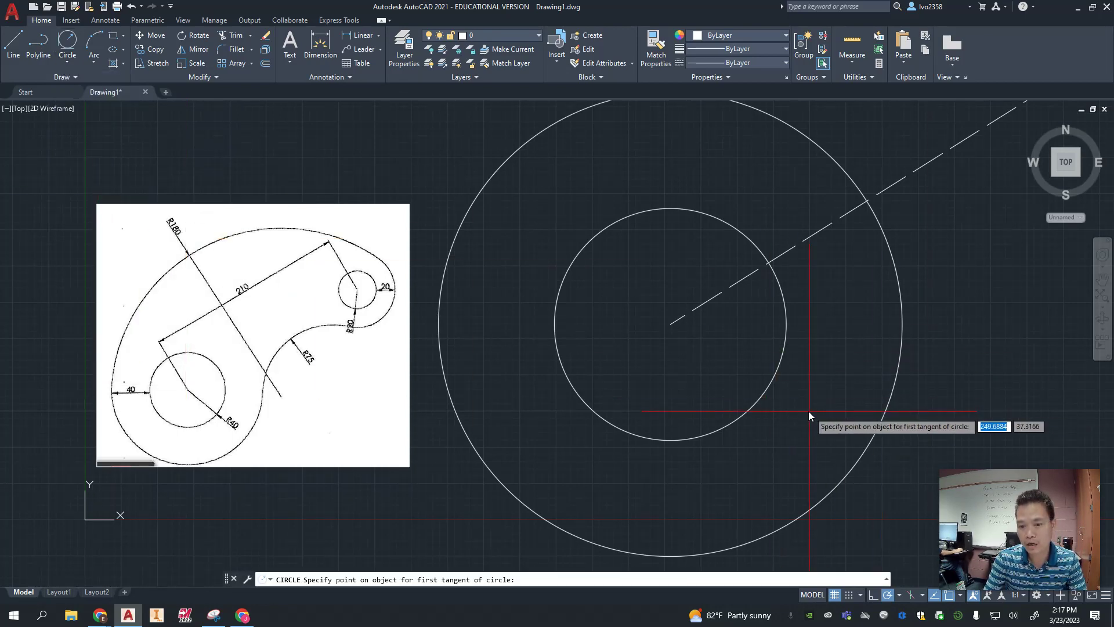
pyautogui.moveTo(809, 411); pyautogui.dragTo(785, 350, button='middle')
pyautogui.scroll(-2, 785, 350)
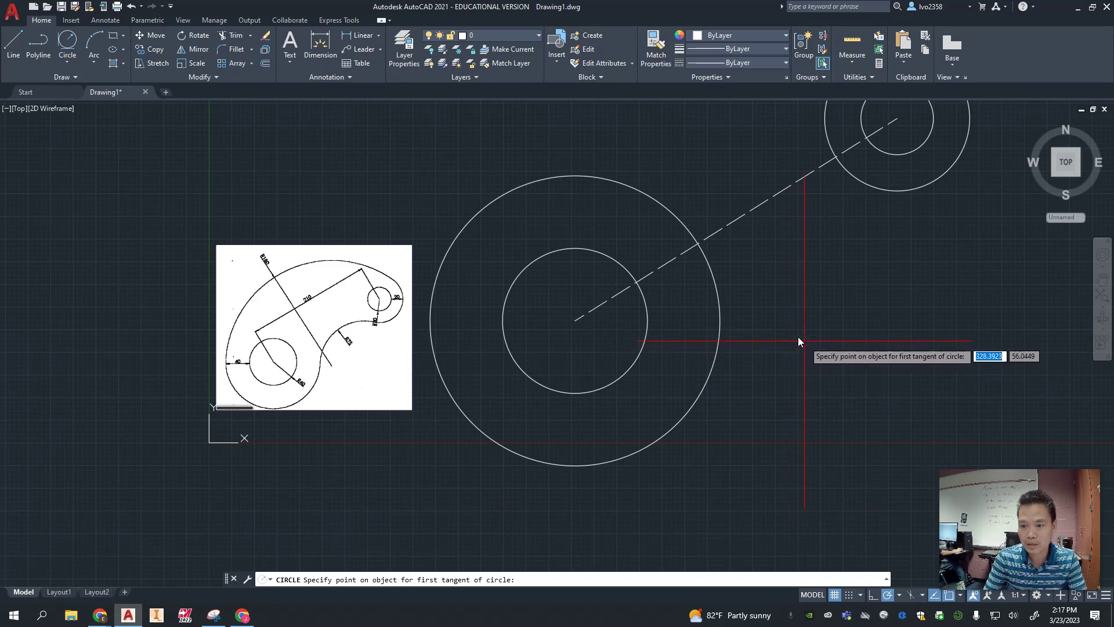
pyautogui.click(699, 400)
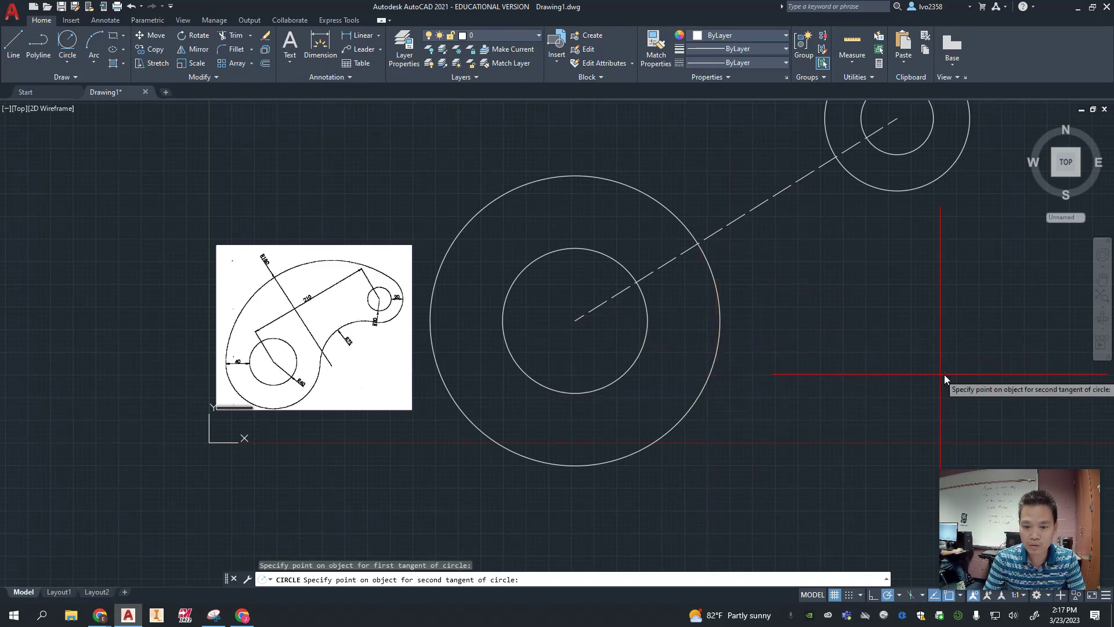
pyautogui.click(927, 186)
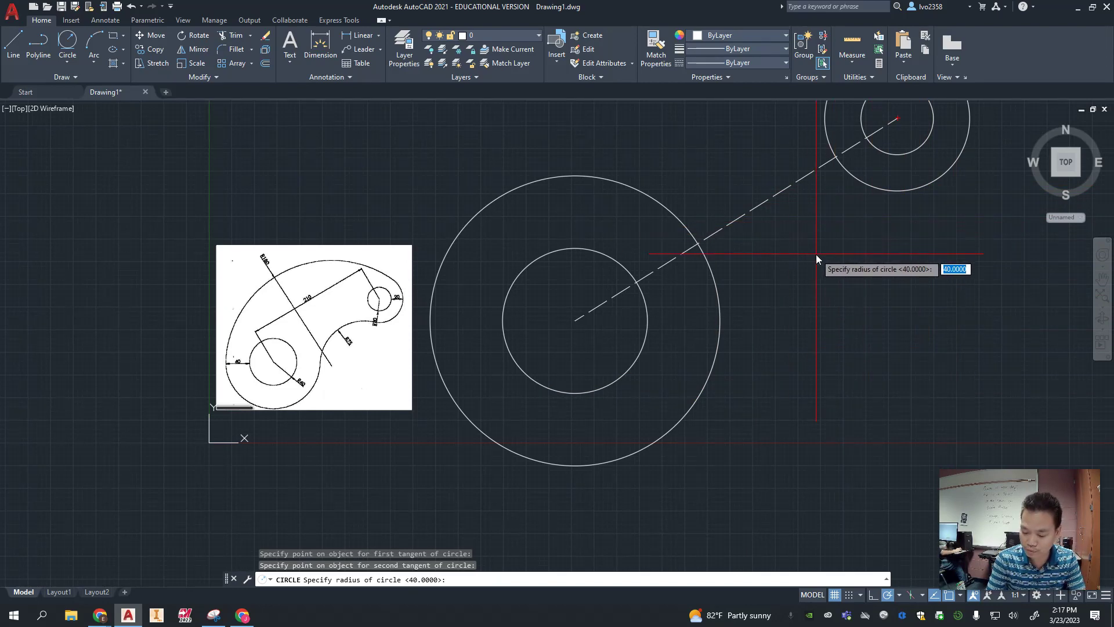
pyautogui.write('75')
pyautogui.press('Return')
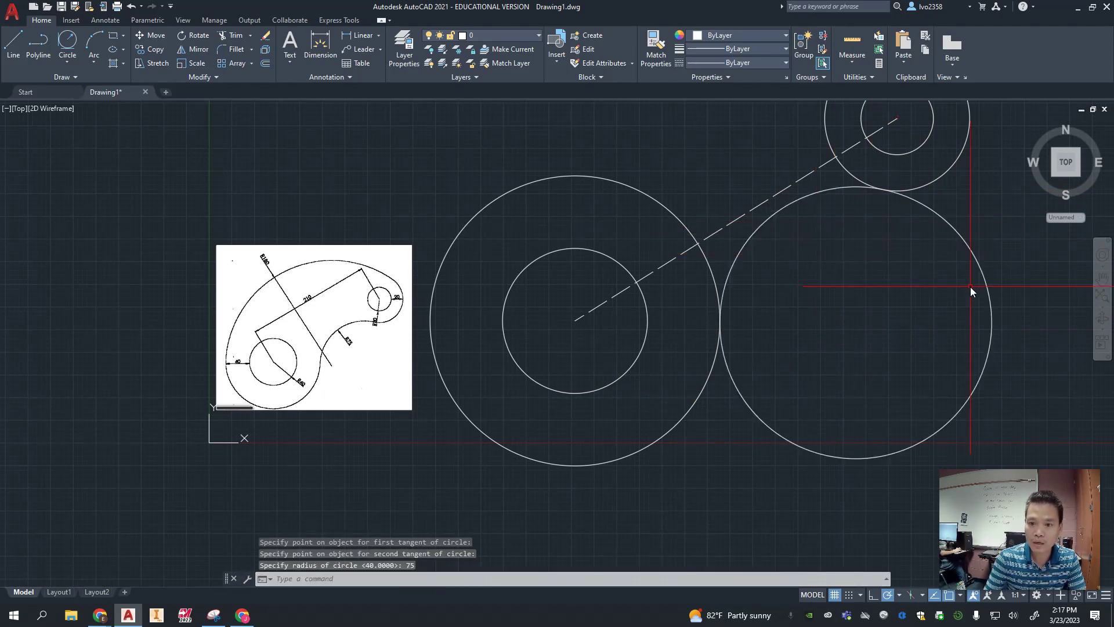
# Step: Try a Tan, Tan, Radius circle with a radius of 180, picking the upper left of the large outer circle and of the small outer circle
pyautogui.scroll(-3, 897, 328)
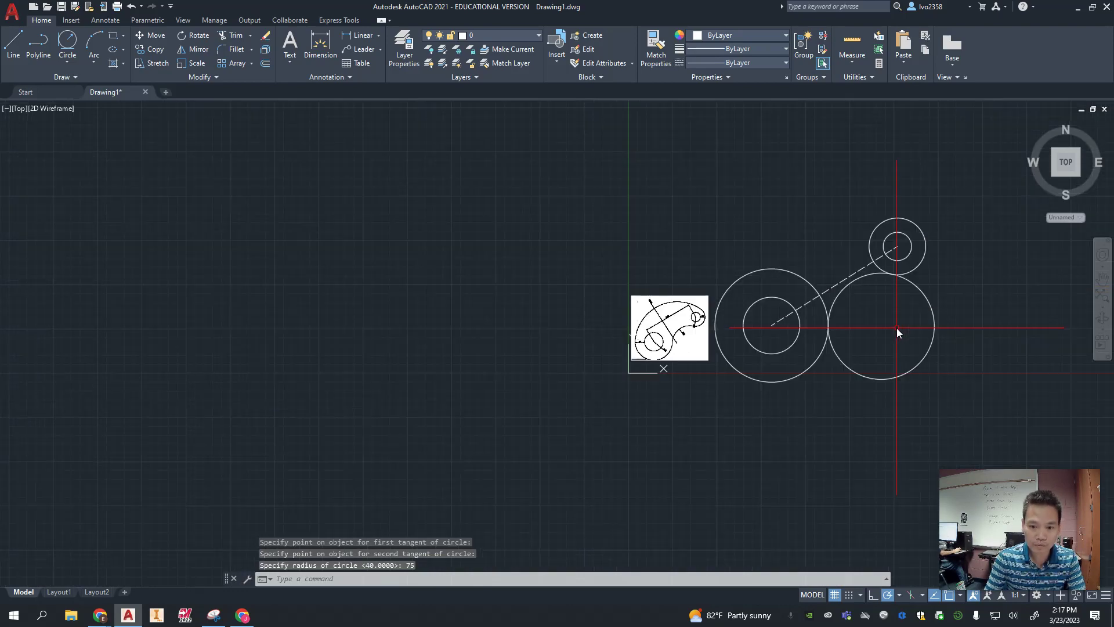
pyautogui.scroll(3, 917, 326)
pyautogui.scroll(-2, 913, 325)
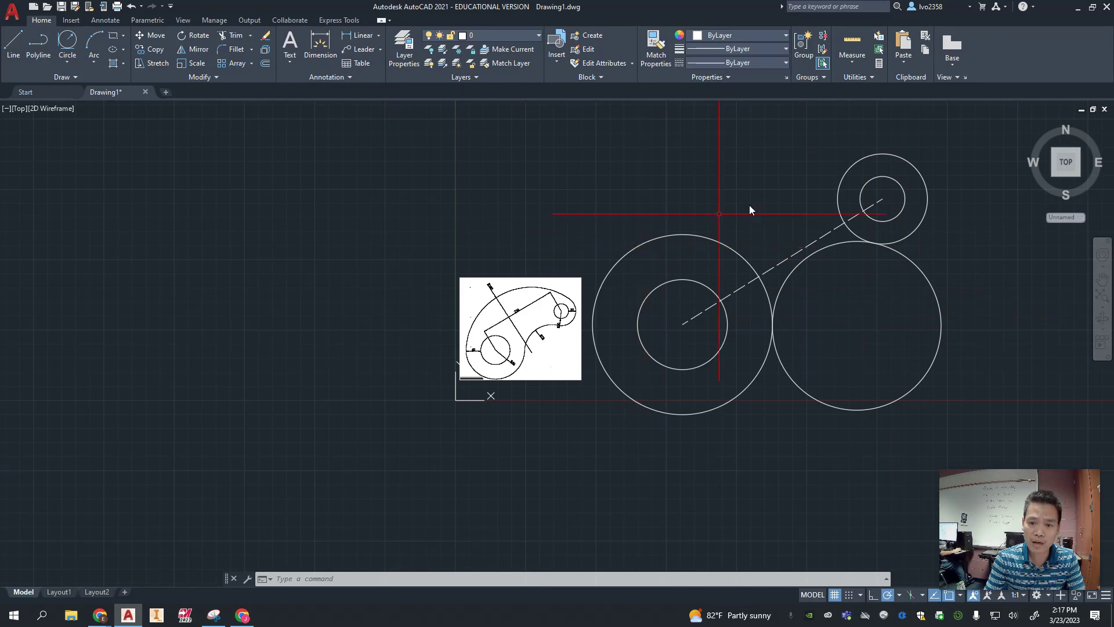
pyautogui.moveTo(685, 202); pyautogui.dragTo(580, 220, button='middle')
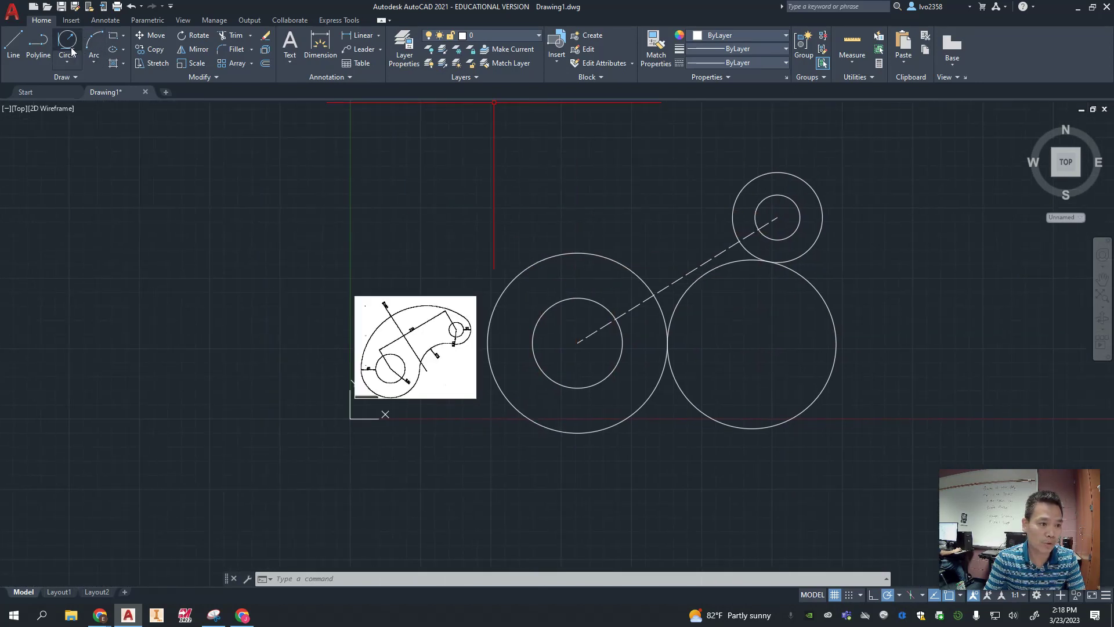
pyautogui.click(65, 64)
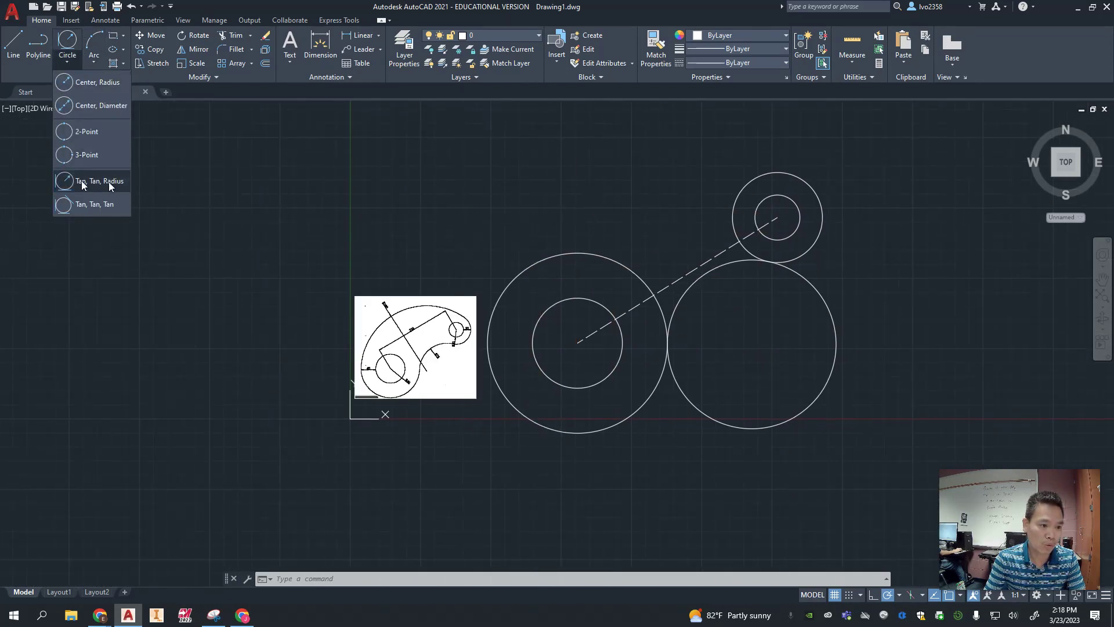
pyautogui.click(99, 83)
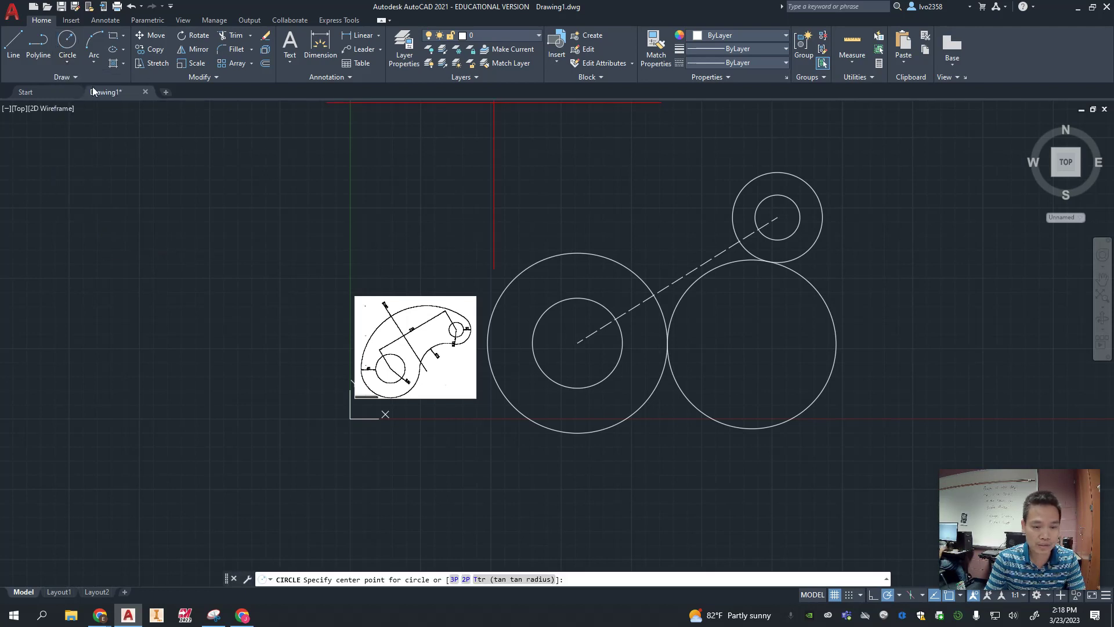
pyautogui.write('ttr')
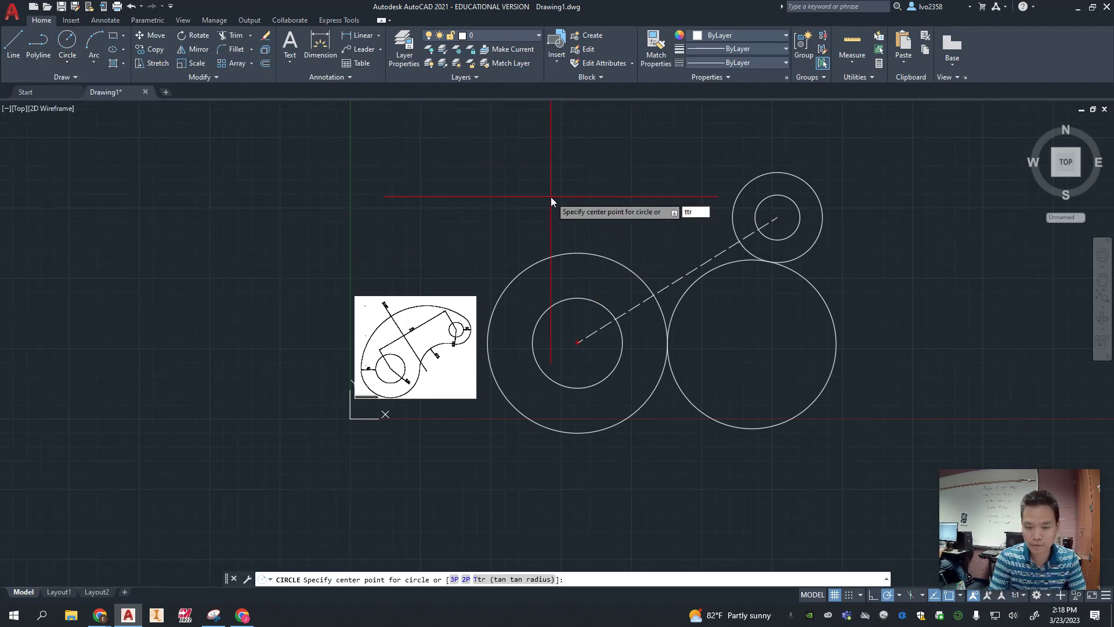
pyautogui.press('Return')
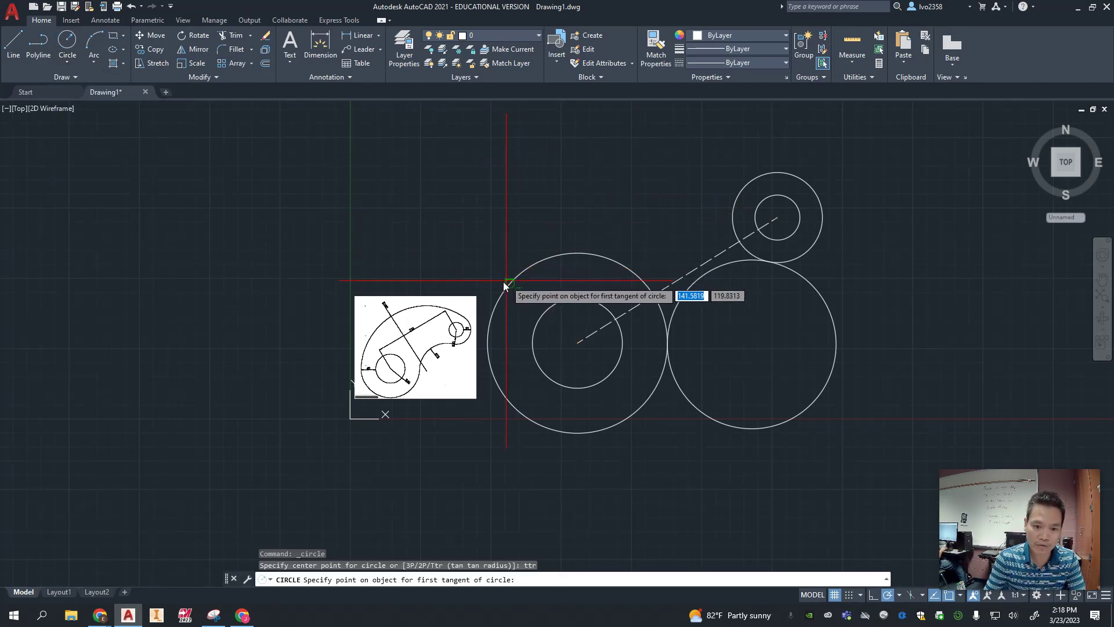
pyautogui.click(536, 262)
pyautogui.click(747, 182)
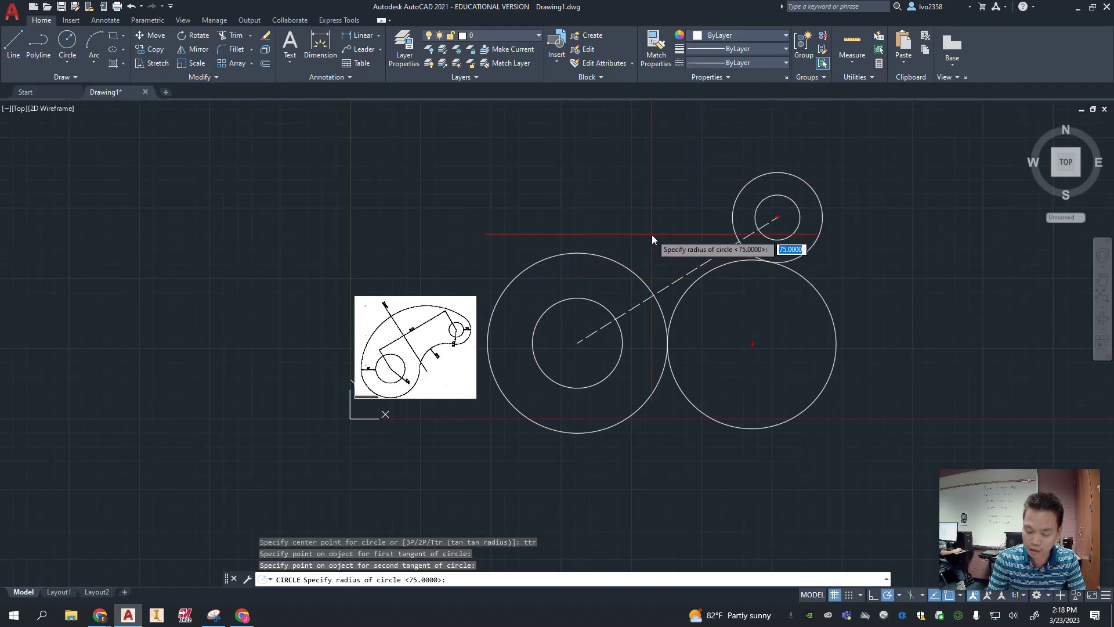
pyautogui.write('180')
pyautogui.press('Return')
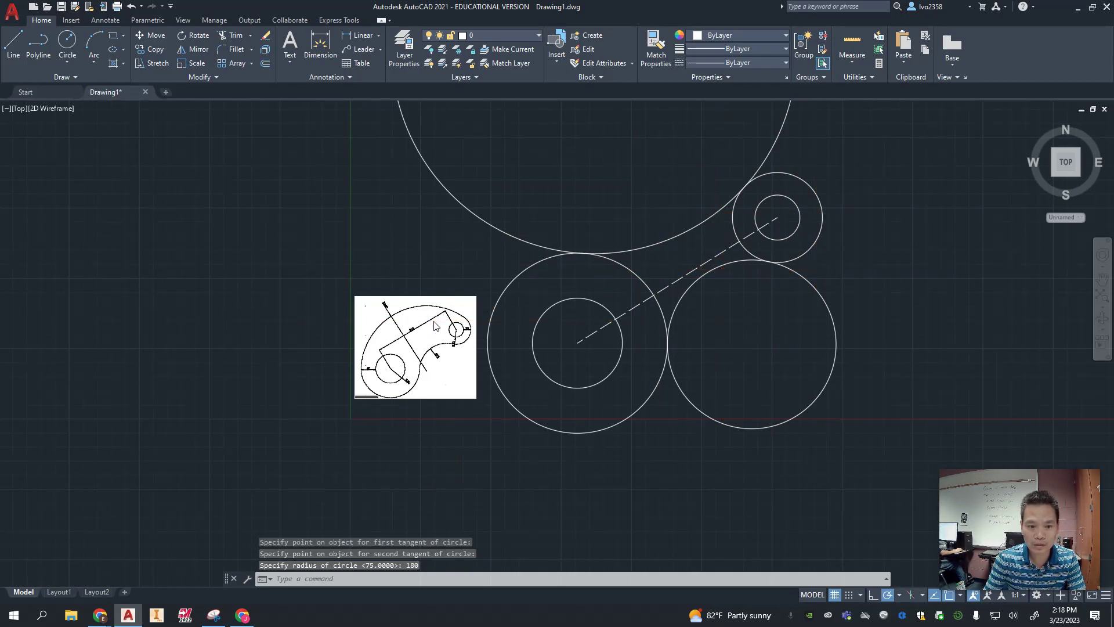
# Step: Compare the result with the reference image and delete the radius 180 circle above the link
pyautogui.scroll(-8, 428, 327)
pyautogui.scroll(8, 428, 327)
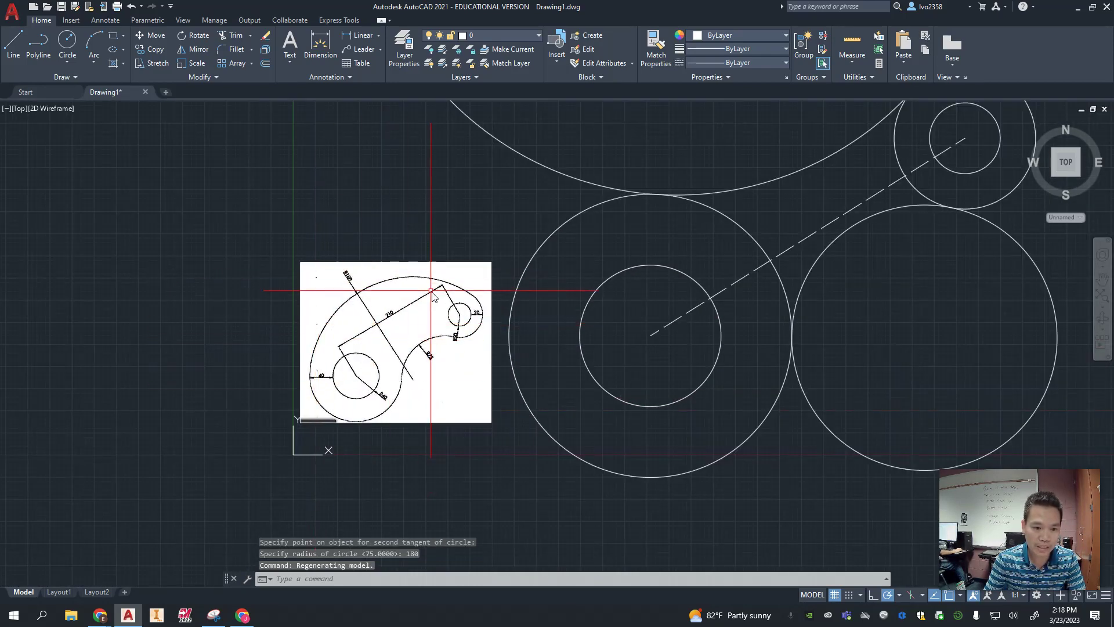
pyautogui.scroll(4, 753, 149)
pyautogui.scroll(-8, 778, 226)
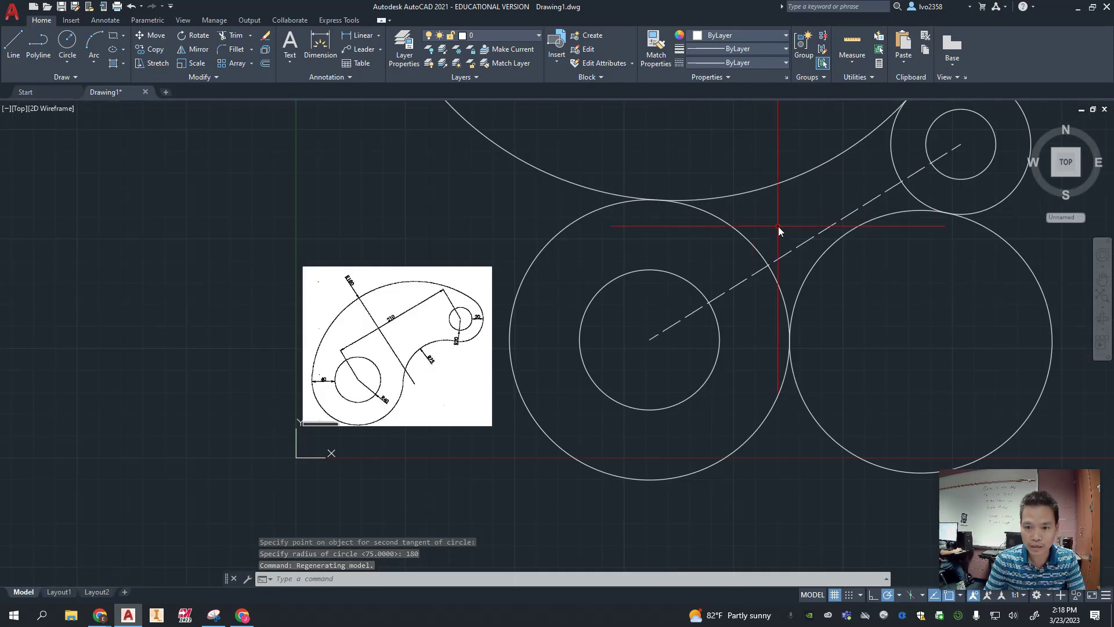
pyautogui.moveTo(783, 203); pyautogui.dragTo(720, 297, button='middle')
pyautogui.press('Escape')
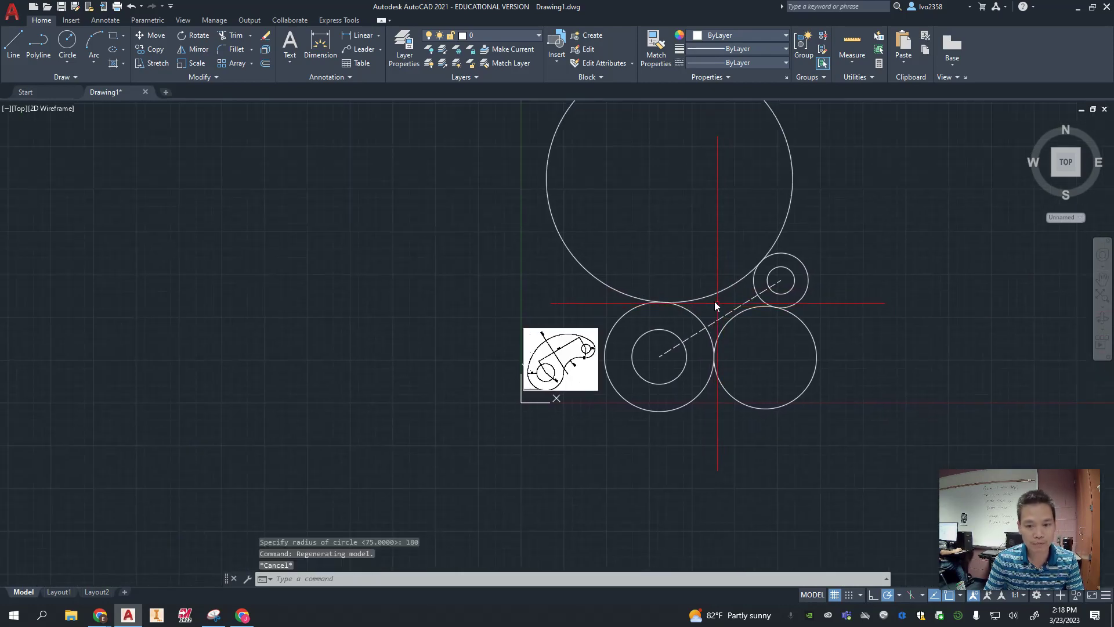
pyautogui.click(719, 291)
pyautogui.press('Delete')
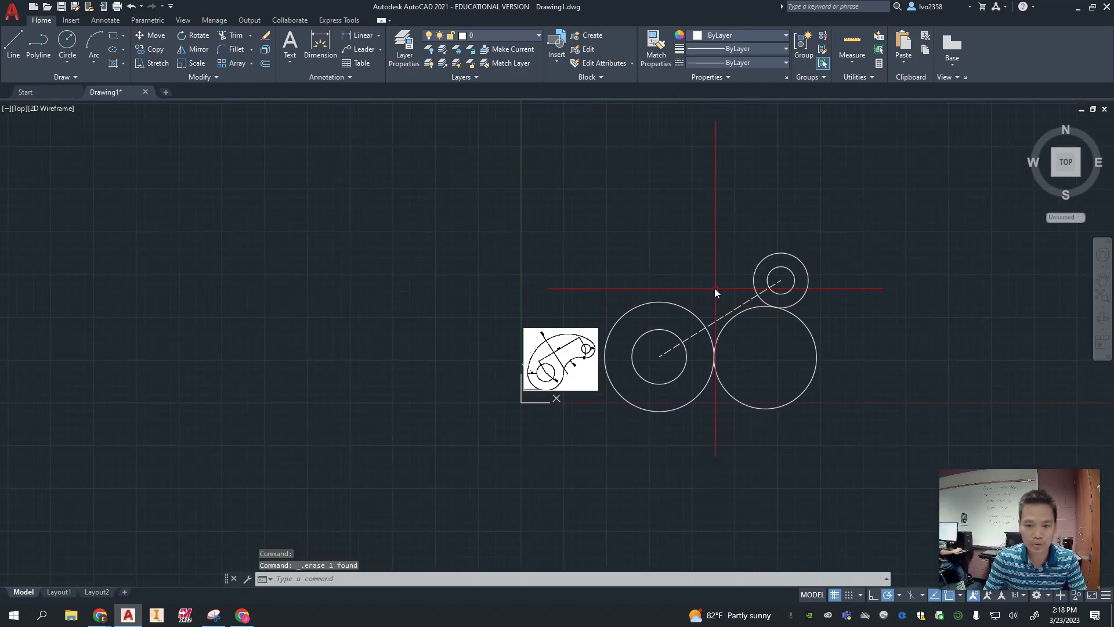
# Step: Draw a Tan, Tan, Radius circle with a radius of 180, tangent to the large outer circle's left side and the small outer circle's upper right
pyautogui.scroll(2, 702, 284)
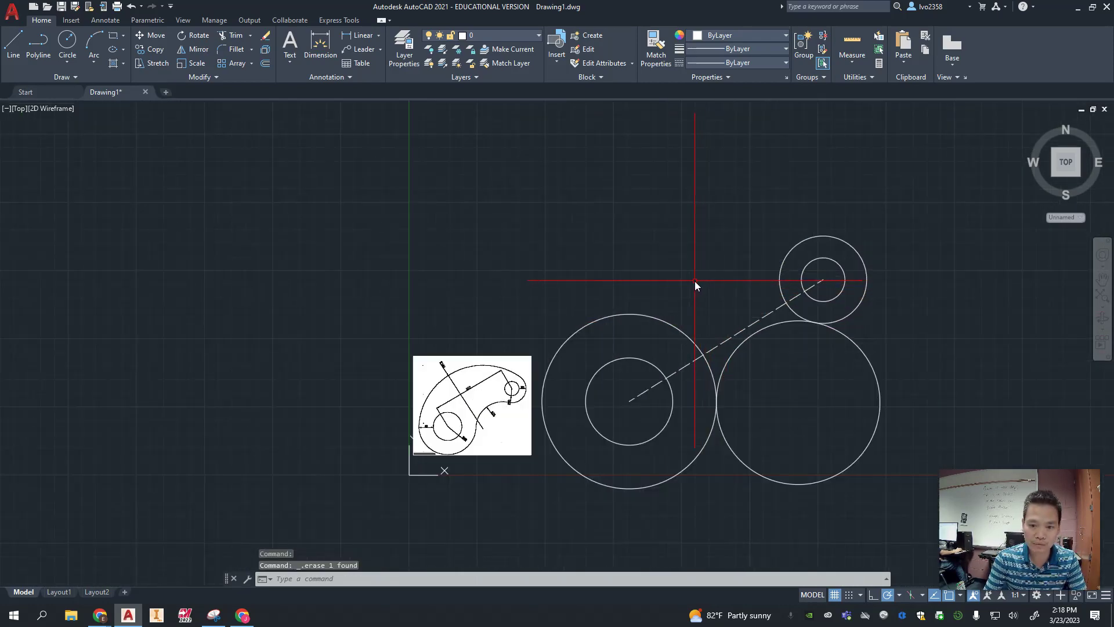
pyautogui.click(68, 42)
pyautogui.write('ttr')
pyautogui.press('Return')
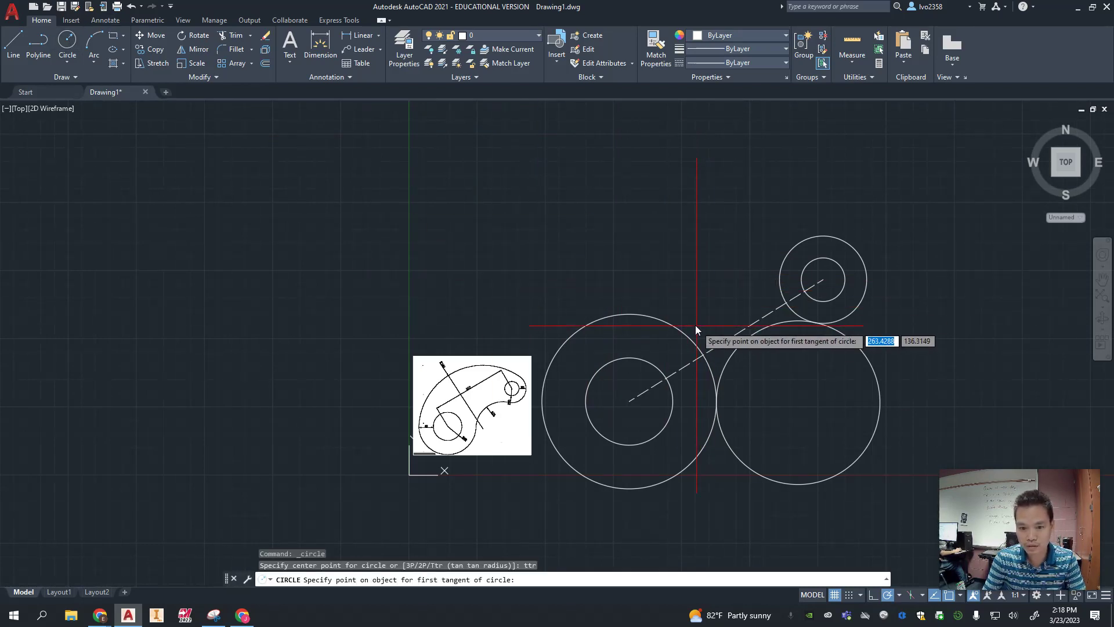
pyautogui.click(542, 409)
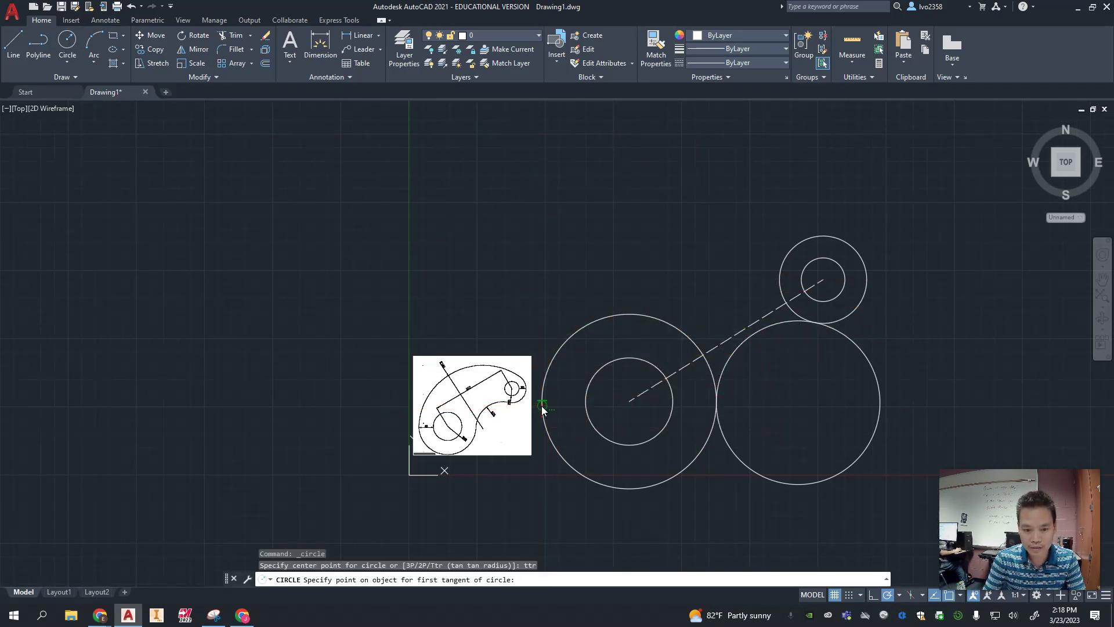
pyautogui.click(846, 243)
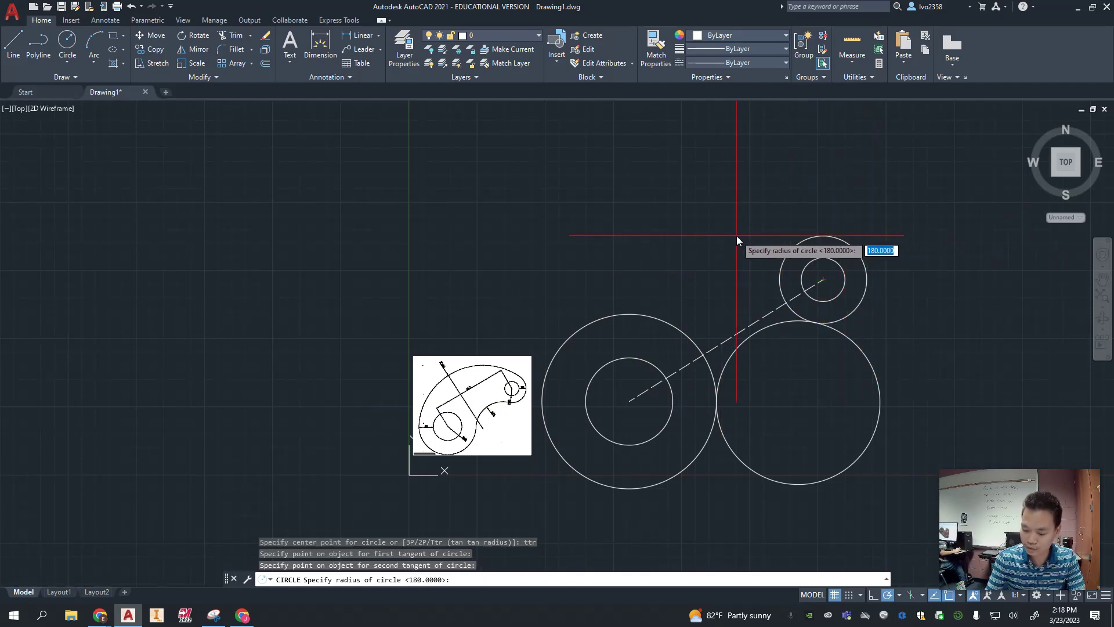
pyautogui.write('180')
pyautogui.press('Return')
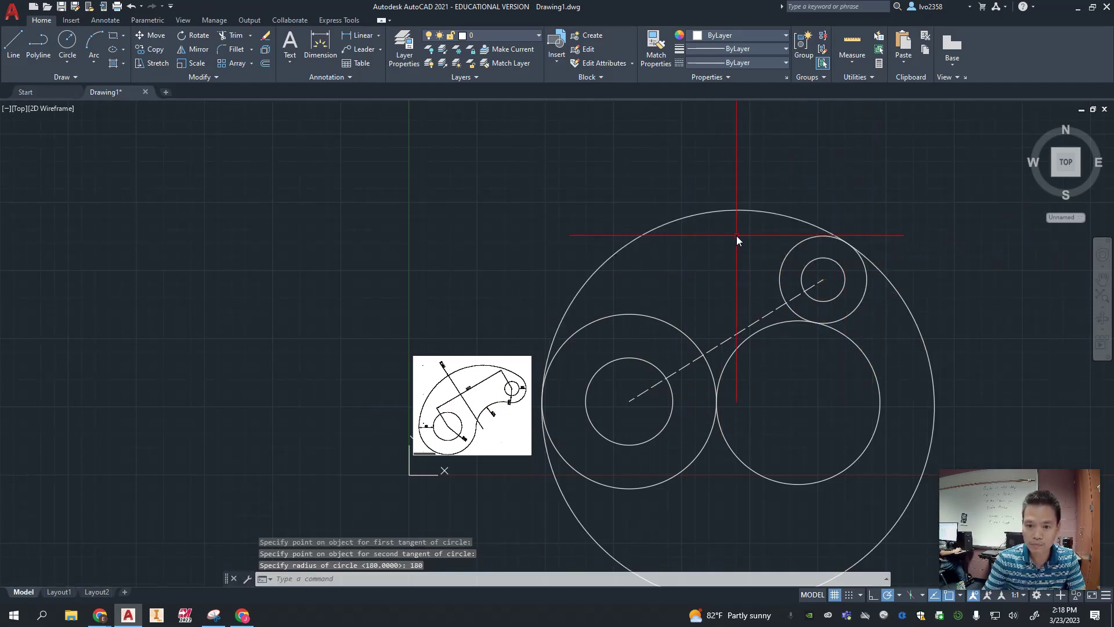
# Step: Trim away the lower right portions of the radius 180 and radius 75 circles, leaving only their arcs between the two outer circles
pyautogui.click(230, 36)
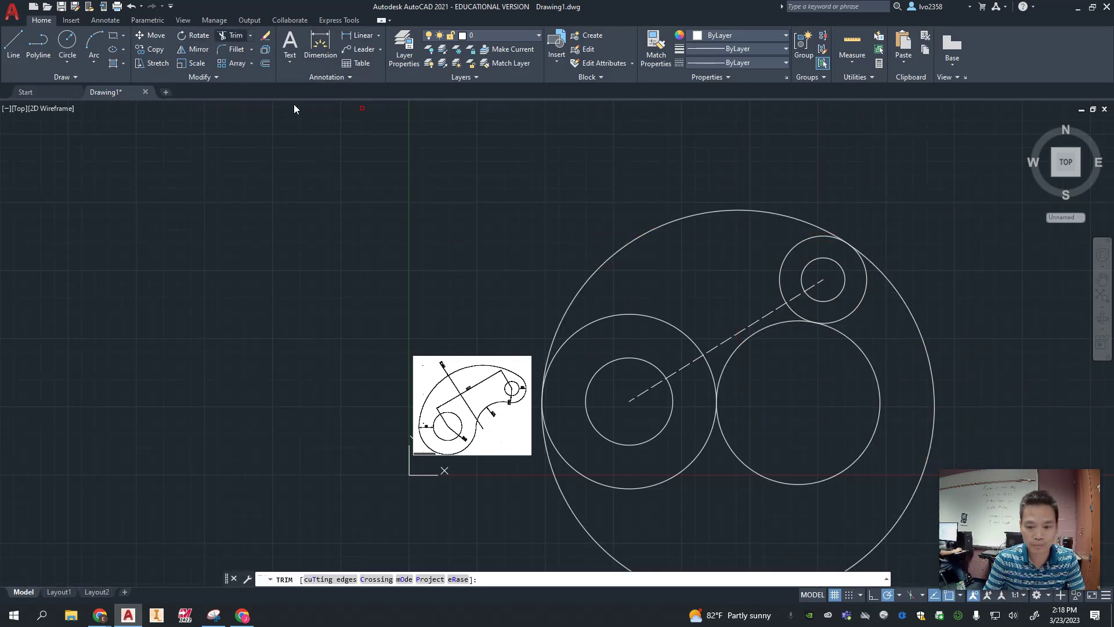
pyautogui.click(927, 454)
pyautogui.click(842, 470)
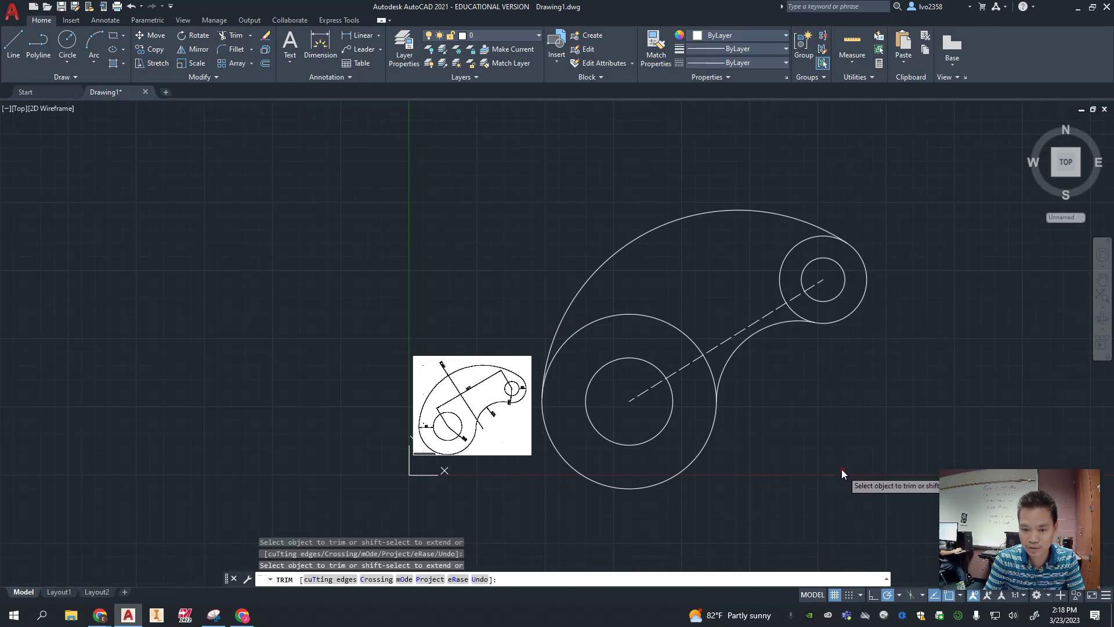
# Step: Trim the portions of both outer circles inside the link, following the reference image, so only the closed outline and two holes remain
pyautogui.scroll(4, 463, 415)
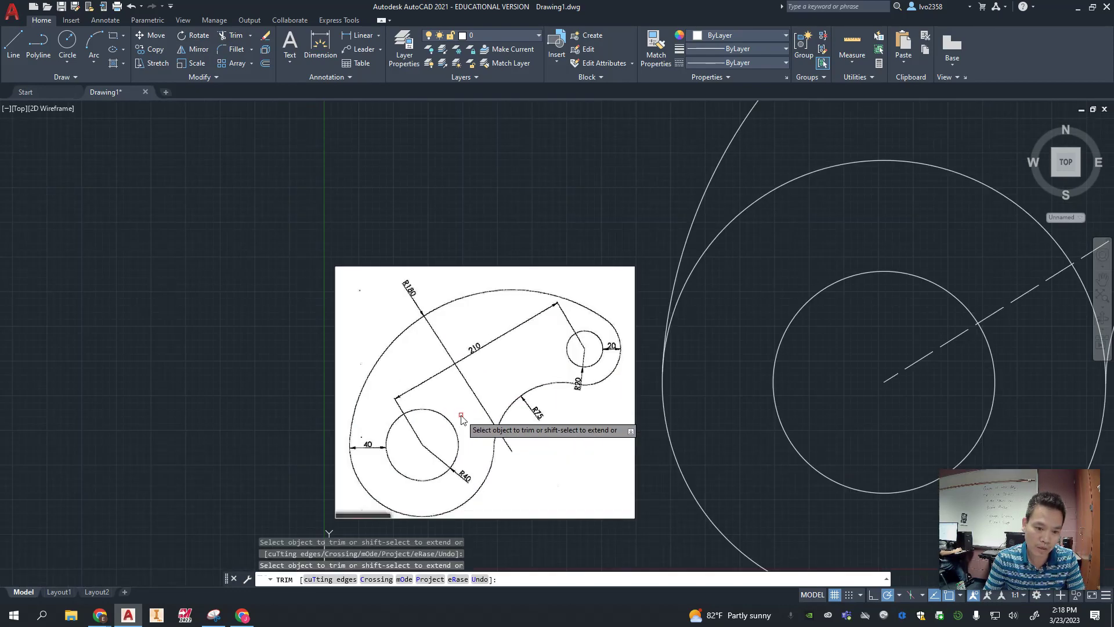
pyautogui.scroll(-2, 473, 406)
pyautogui.scroll(2, 528, 346)
pyautogui.scroll(-4, 591, 337)
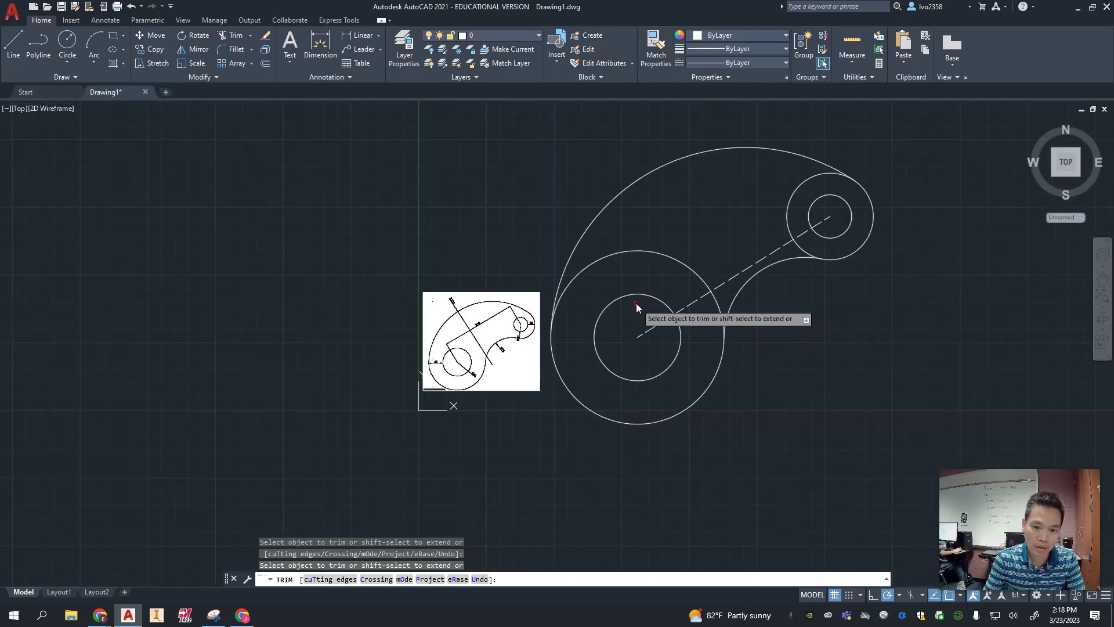
pyautogui.moveTo(656, 266); pyautogui.dragTo(791, 221)
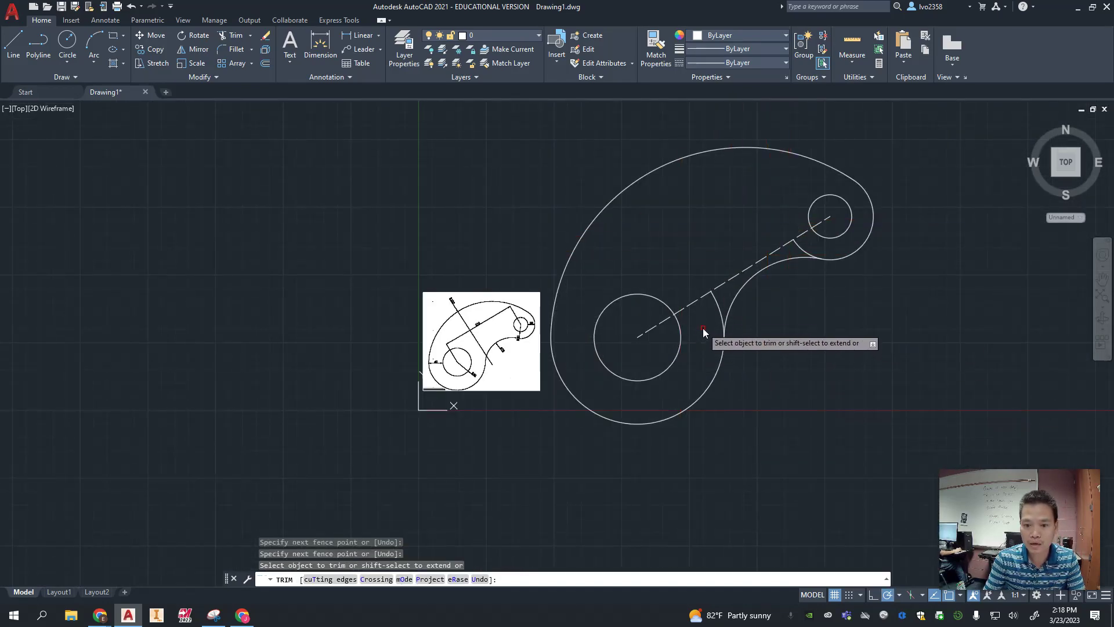
pyautogui.moveTo(703, 332)
pyautogui.mouseDown()
pyautogui.moveTo(726, 294)
pyautogui.moveTo(749, 284)
pyautogui.mouseUp()
pyautogui.moveTo(796, 256); pyautogui.dragTo(810, 250)
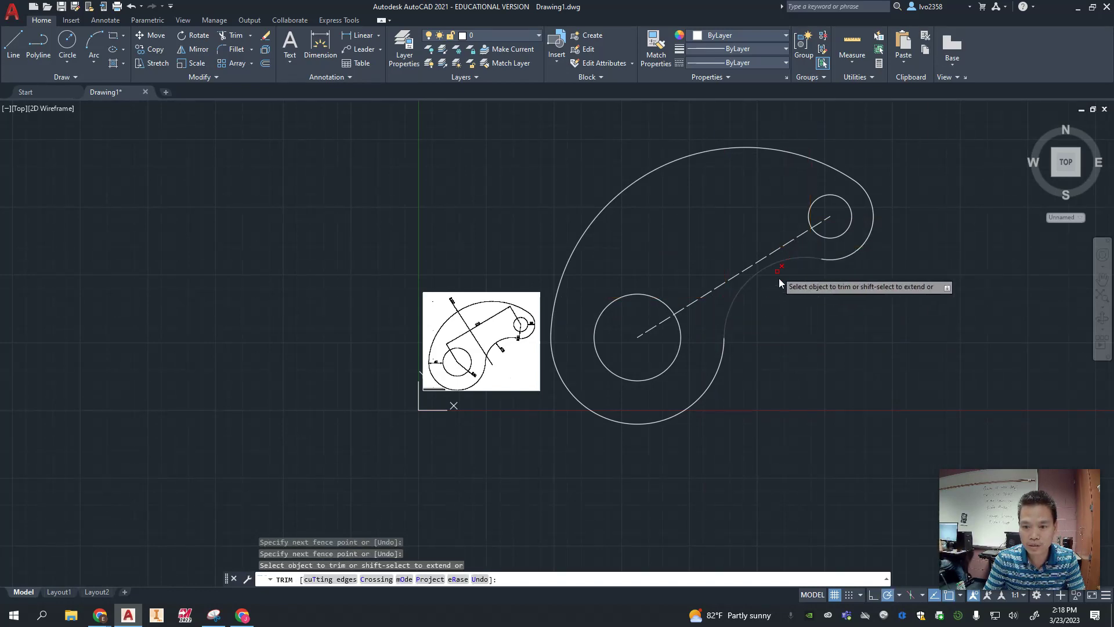
pyautogui.scroll(2, 860, 322)
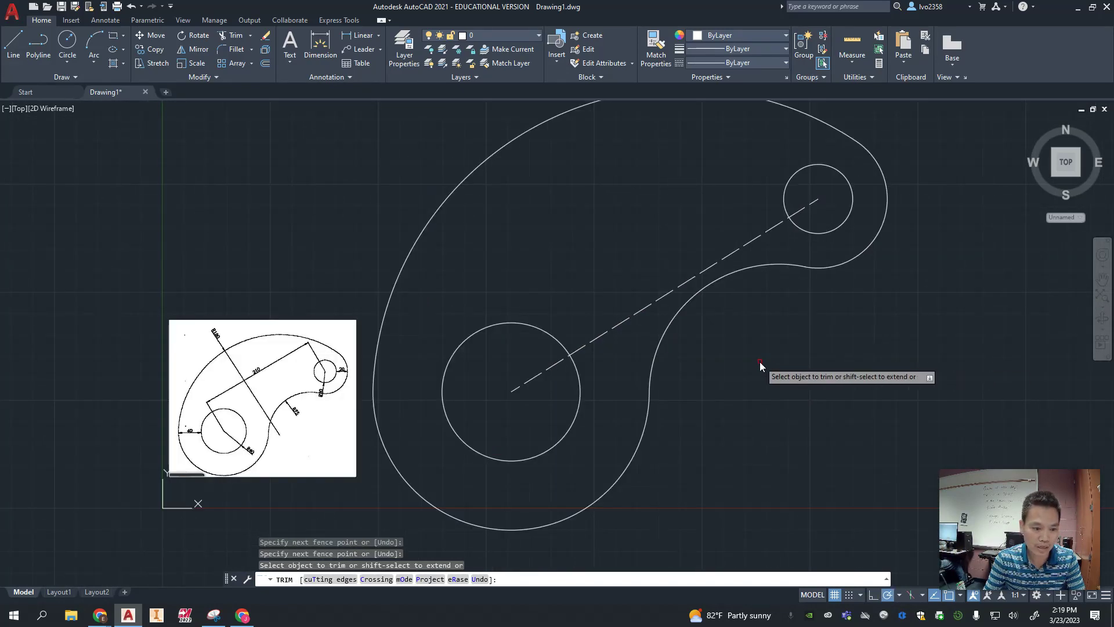
pyautogui.scroll(2, 760, 361)
pyautogui.scroll(-2, 760, 360)
pyautogui.moveTo(760, 360)
pyautogui.mouseDown(button='middle')
pyautogui.moveTo(742, 356)
pyautogui.moveTo(765, 355)
pyautogui.moveTo(750, 336)
pyautogui.mouseUp(button='middle')
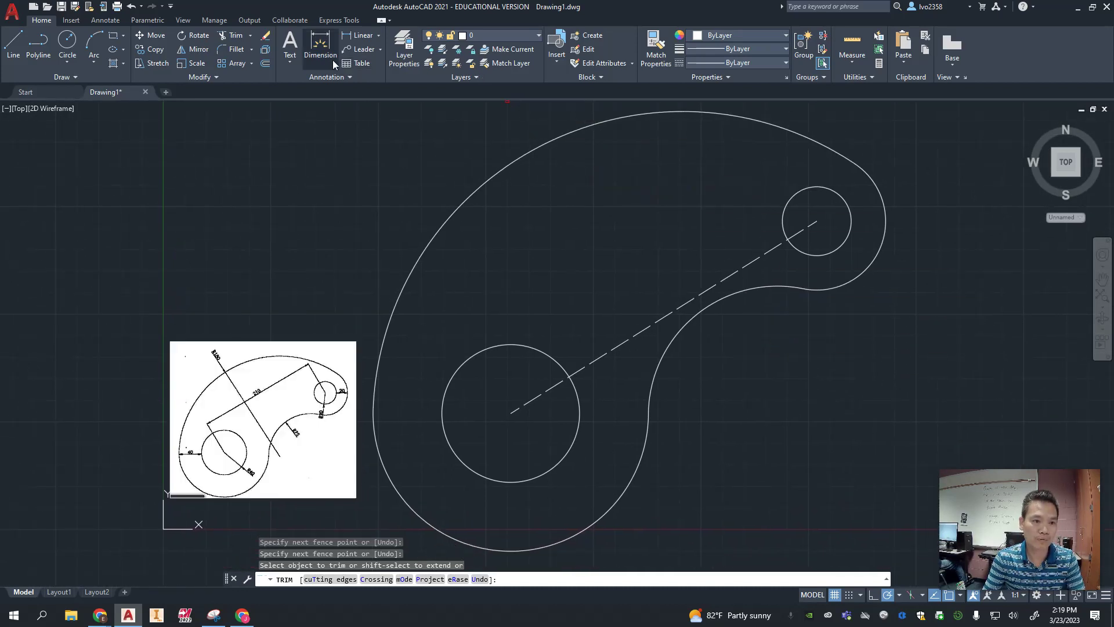
pyautogui.click(350, 77)
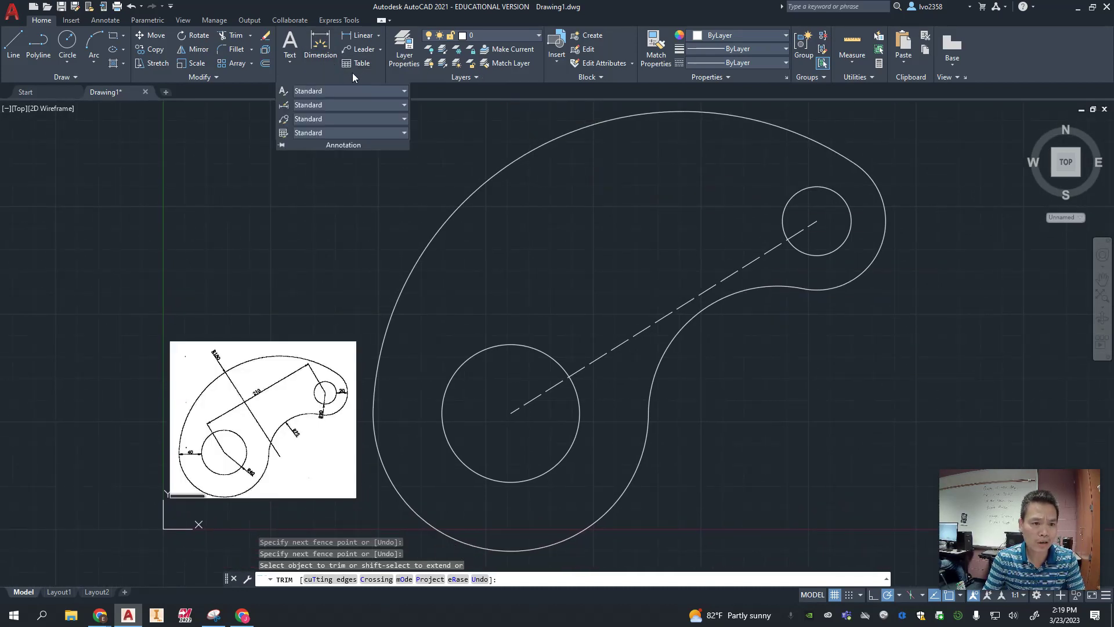
pyautogui.press('Escape')
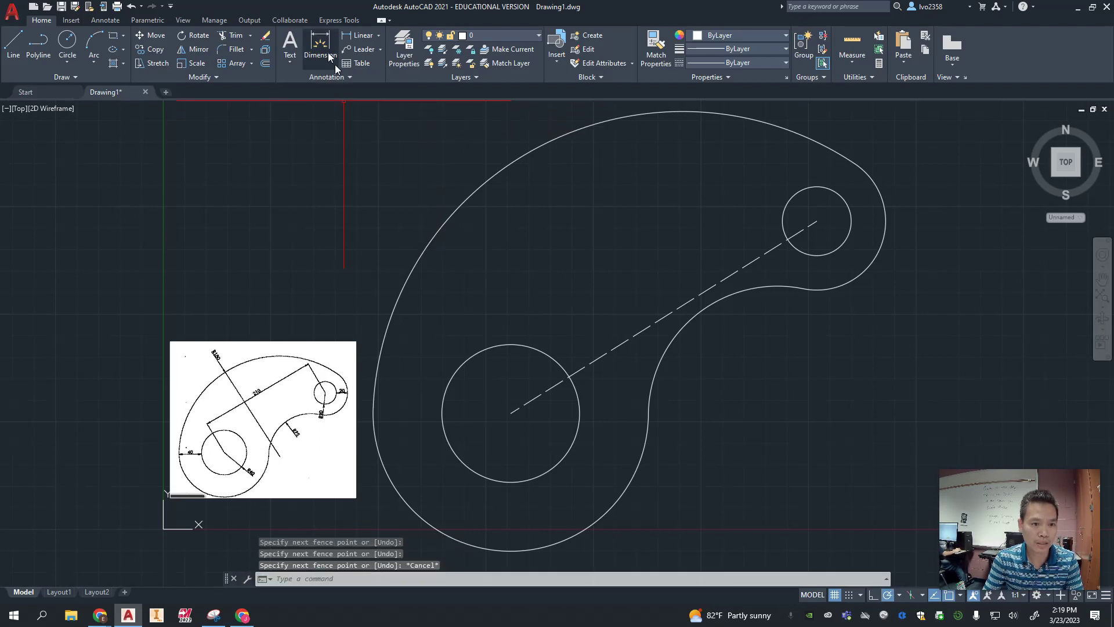
# Step: Check the Standard style in the Dimension Style Manager and close it without changes
pyautogui.click(348, 79)
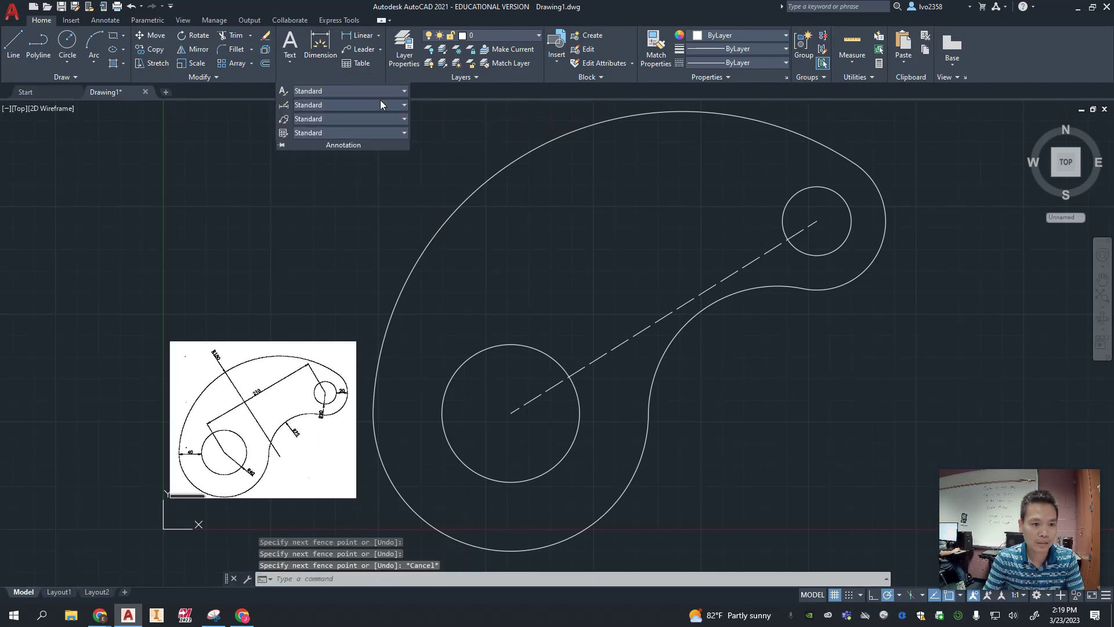
pyautogui.click(402, 105)
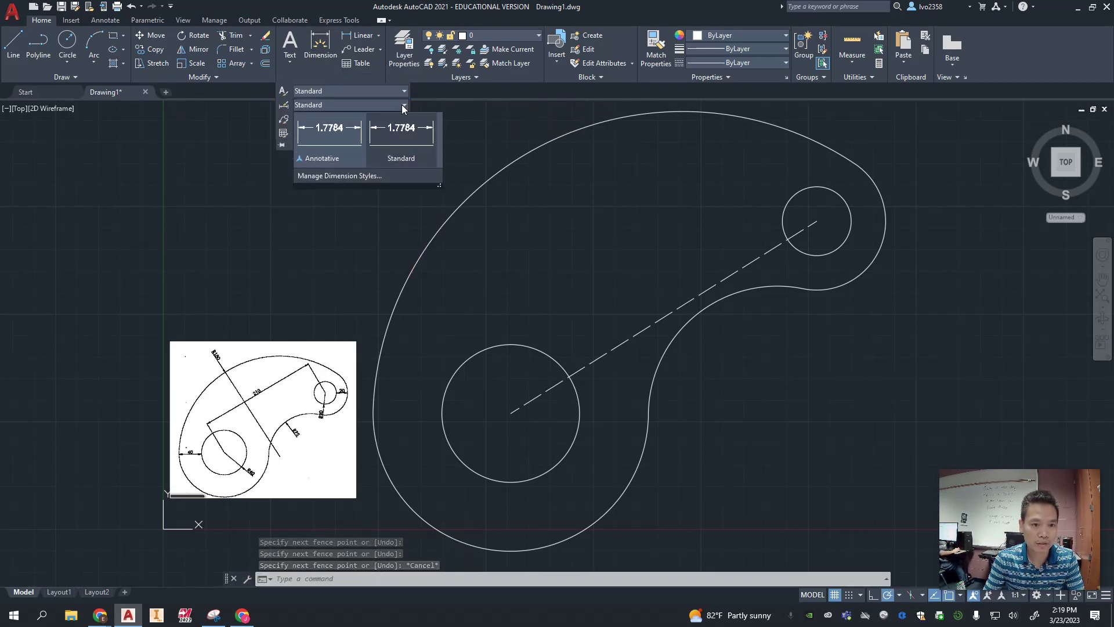
pyautogui.click(344, 175)
pyautogui.moveTo(602, 206); pyautogui.dragTo(361, 174)
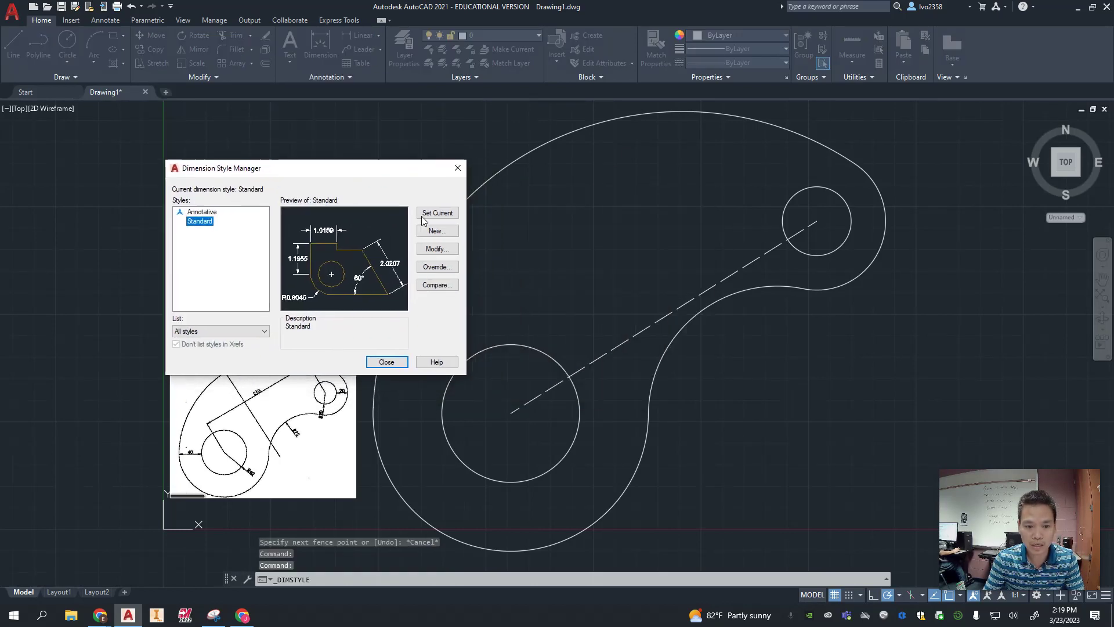
pyautogui.click(397, 367)
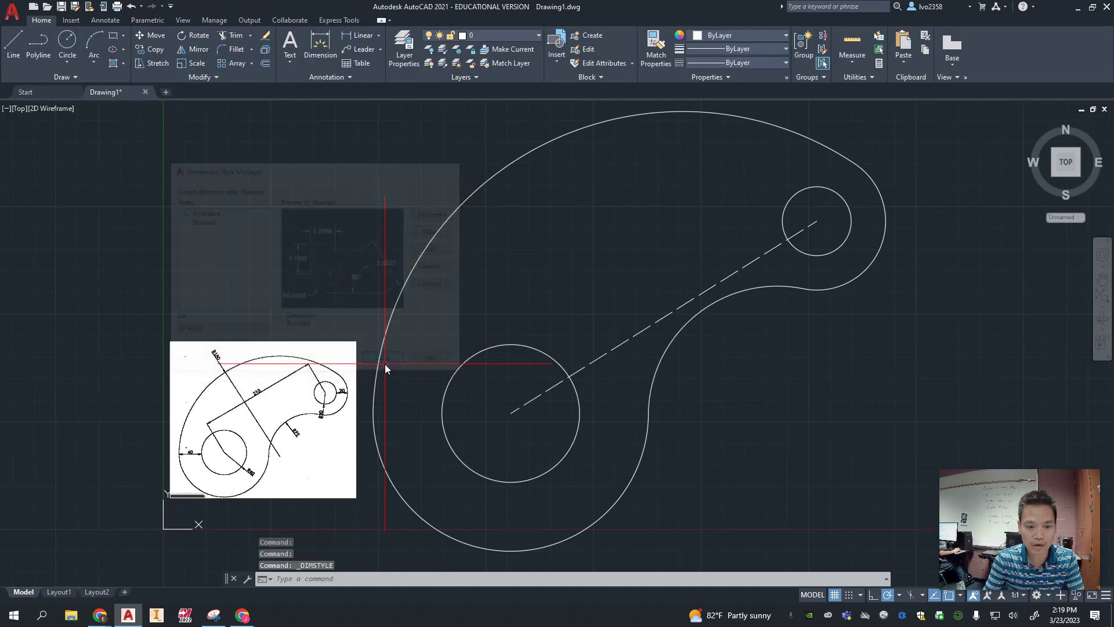
# Step: Add a diameter dimension to the small hole, placed just outside the link's right end, and inspect its text size
pyautogui.click(320, 43)
pyautogui.click(793, 246)
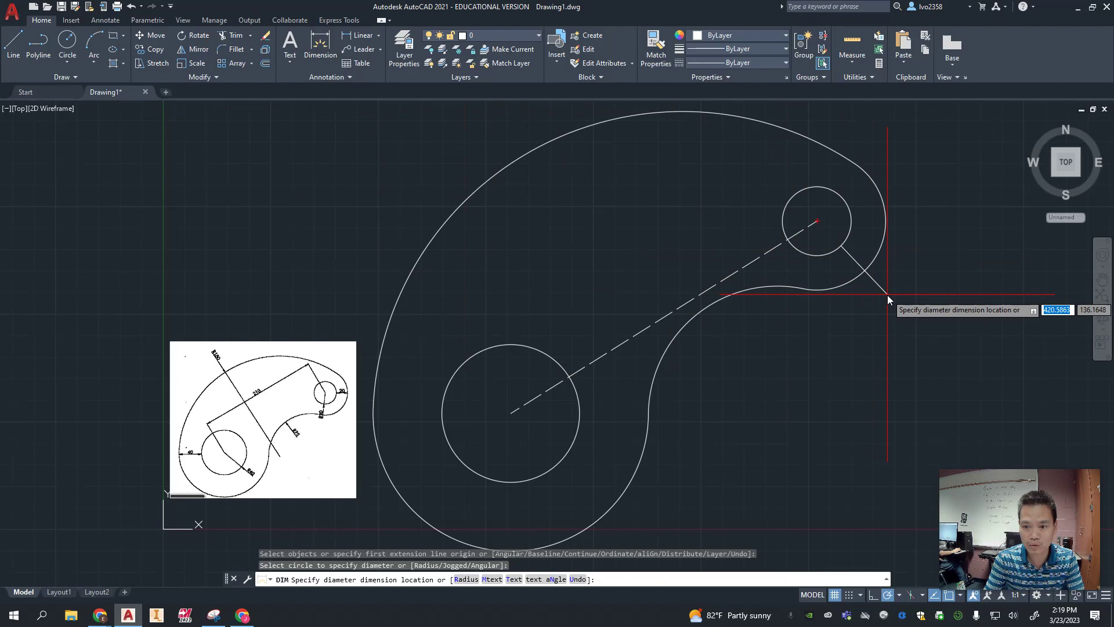
pyautogui.click(912, 216)
pyautogui.scroll(10, 918, 212)
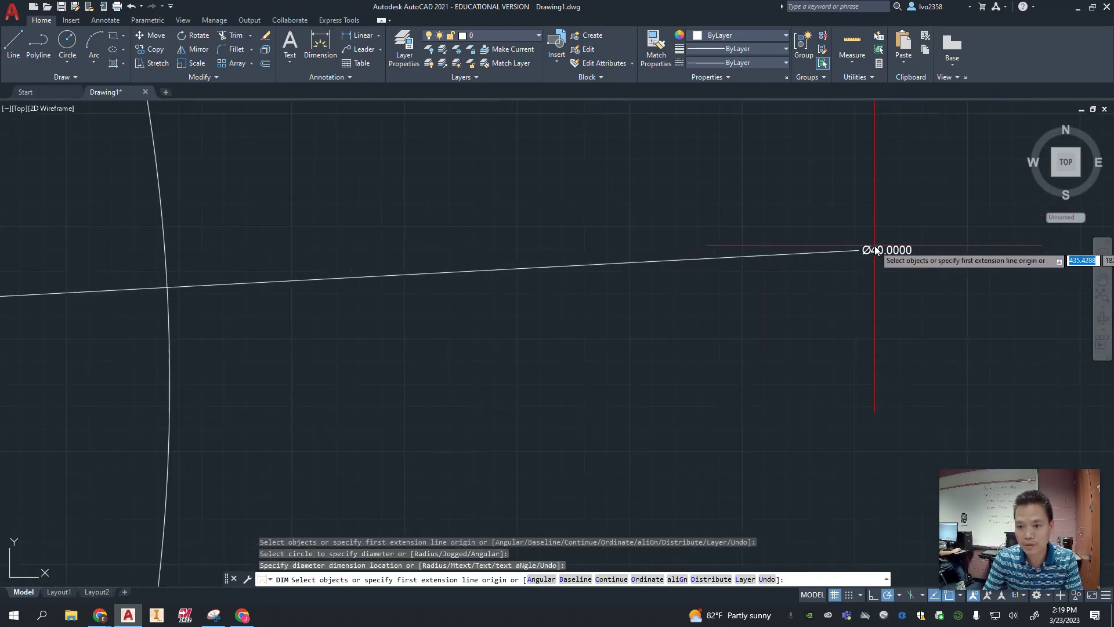
pyautogui.scroll(-5, 875, 248)
pyautogui.scroll(5, 872, 255)
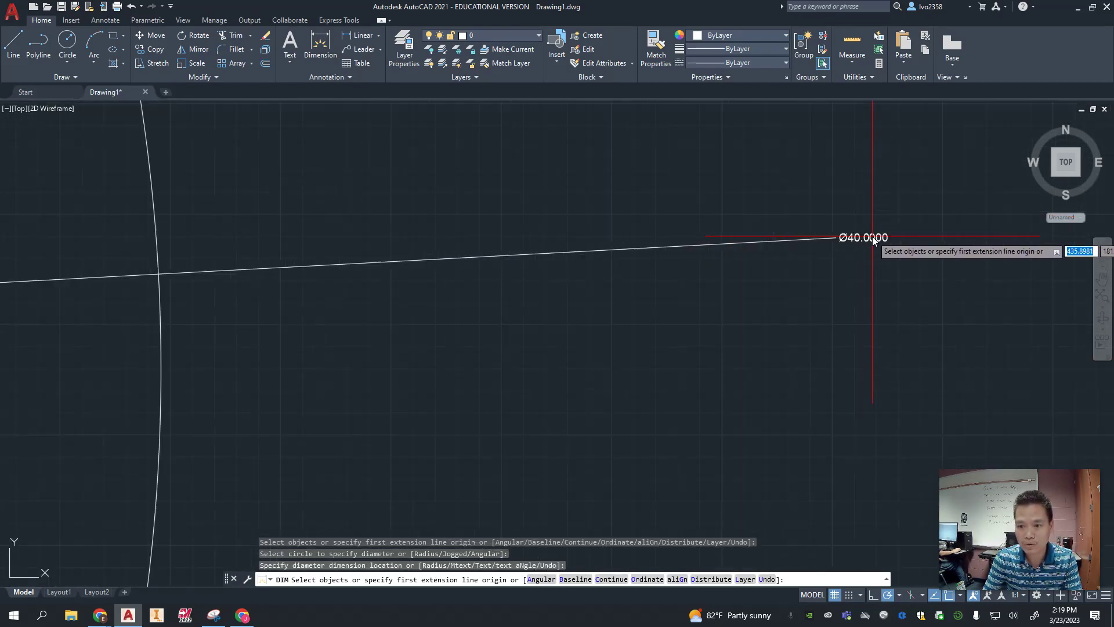
# Step: Examine the small hole's diameter dimension text up close, check the whole link, and end the dimension command
pyautogui.scroll(8, 873, 238)
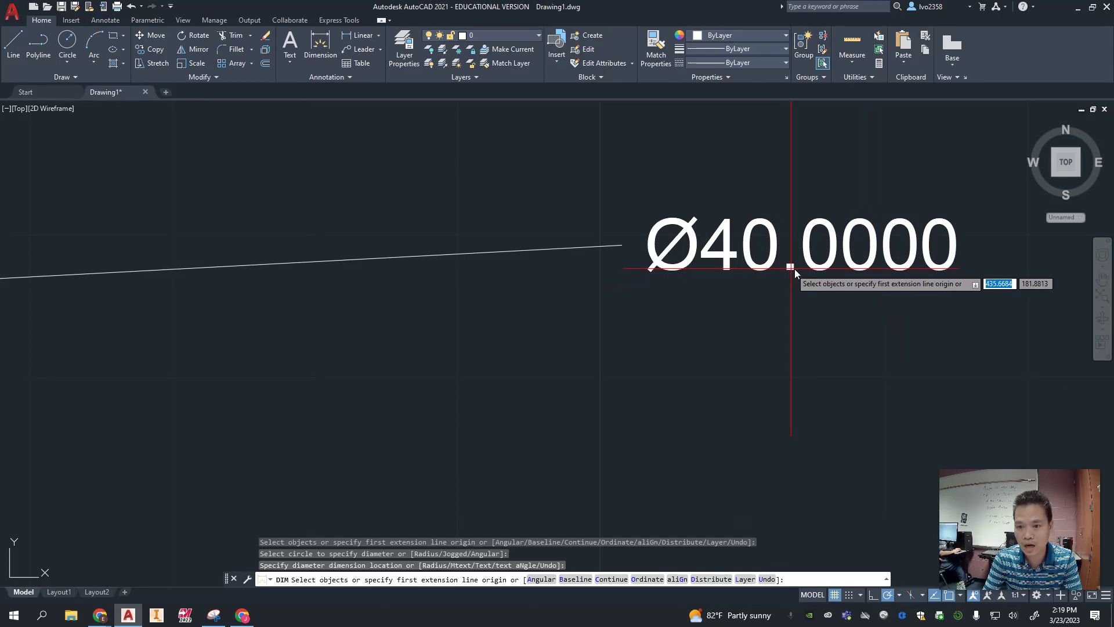
pyautogui.scroll(-10, 945, 272)
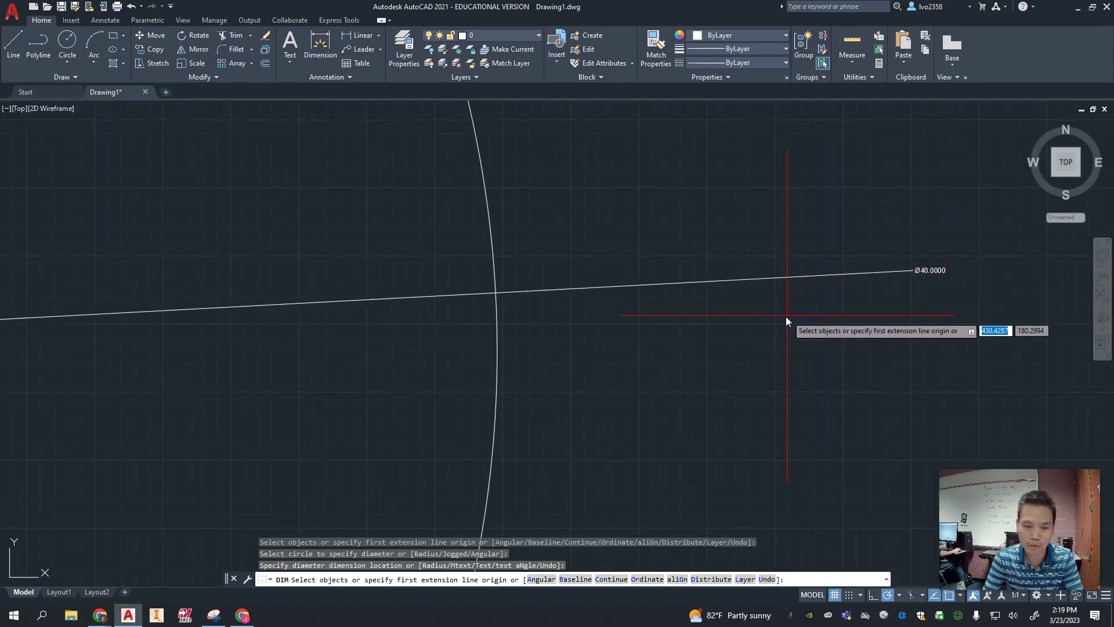
pyautogui.scroll(-10, 529, 329)
pyautogui.scroll(3, 568, 292)
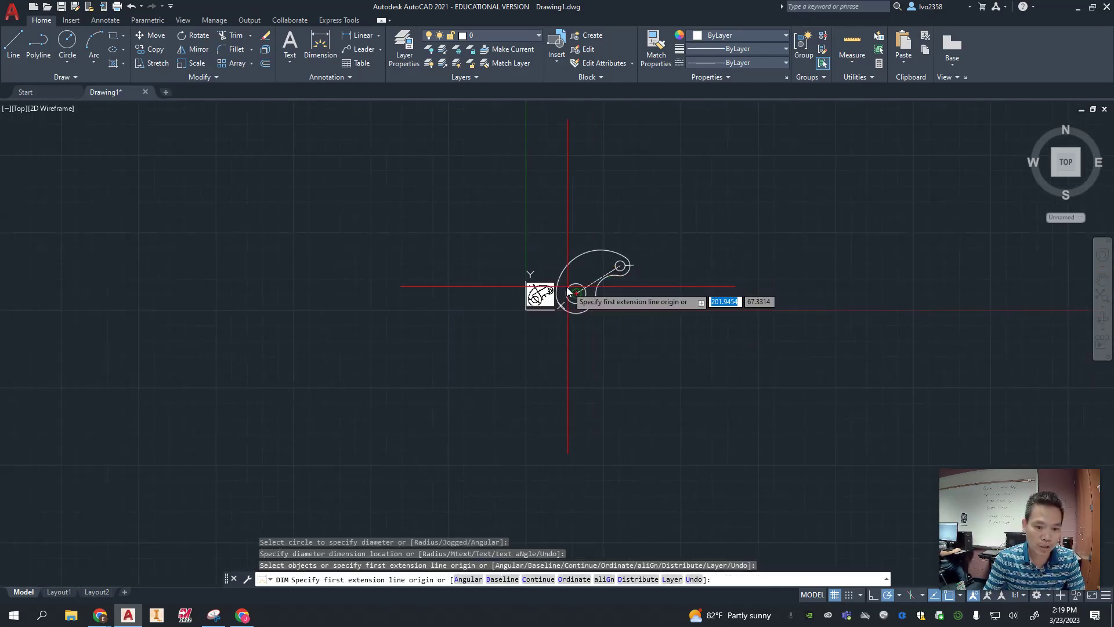
pyautogui.press('Escape')
# Step: Compare the dimensions shown in the pasted reference image with the finished link outline
pyautogui.middleClick(469, 303)
pyautogui.middleClick(468, 303)
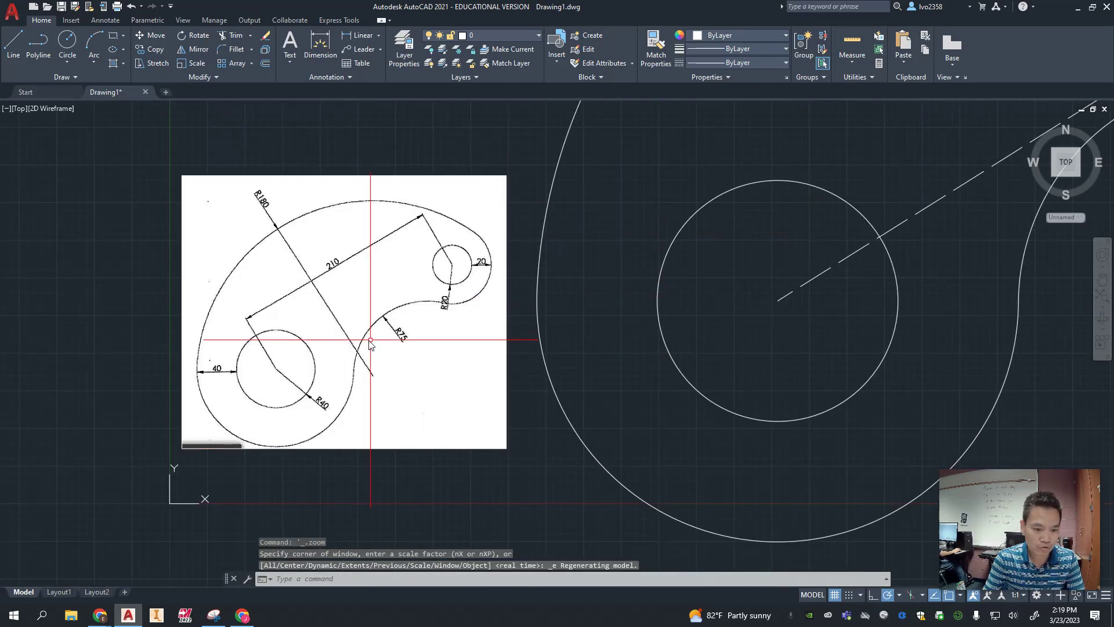
pyautogui.scroll(4, 370, 342)
pyautogui.scroll(-5, 577, 244)
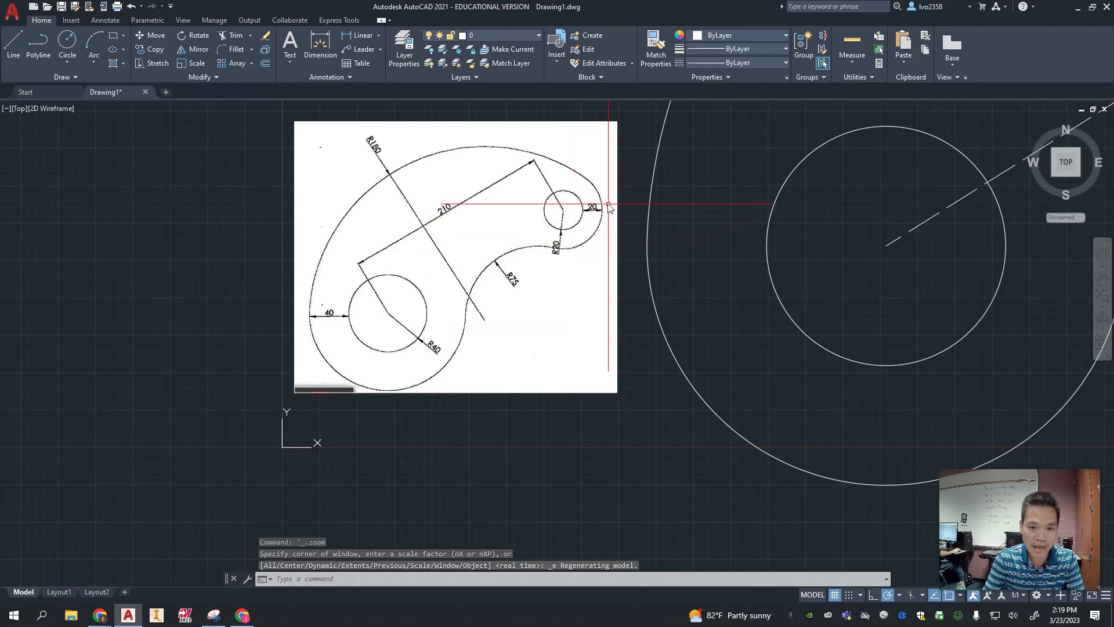
pyautogui.scroll(-2, 534, 242)
pyautogui.moveTo(529, 241); pyautogui.dragTo(405, 284, button='middle')
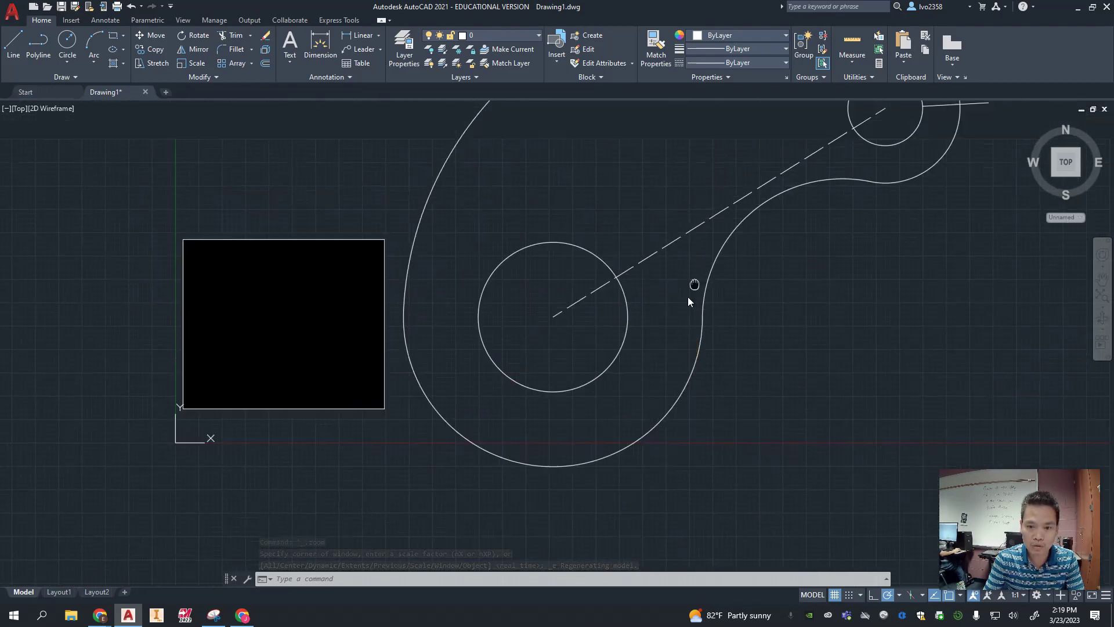
pyautogui.scroll(-2, 698, 356)
pyautogui.scroll(4, 698, 356)
pyautogui.middleClick(698, 354)
pyautogui.middleClick(699, 354)
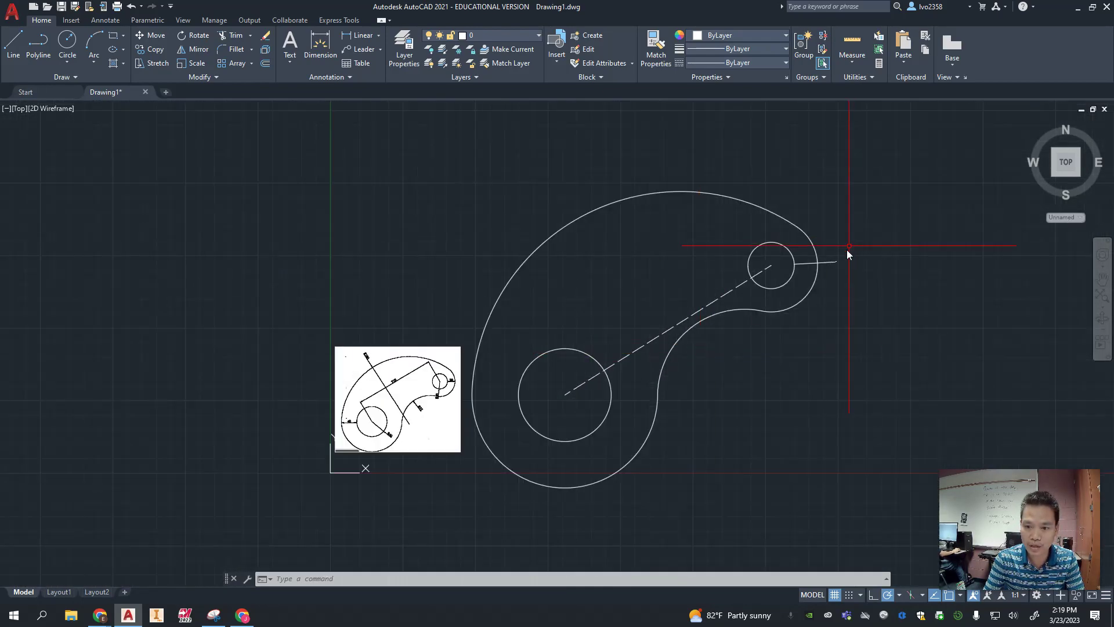
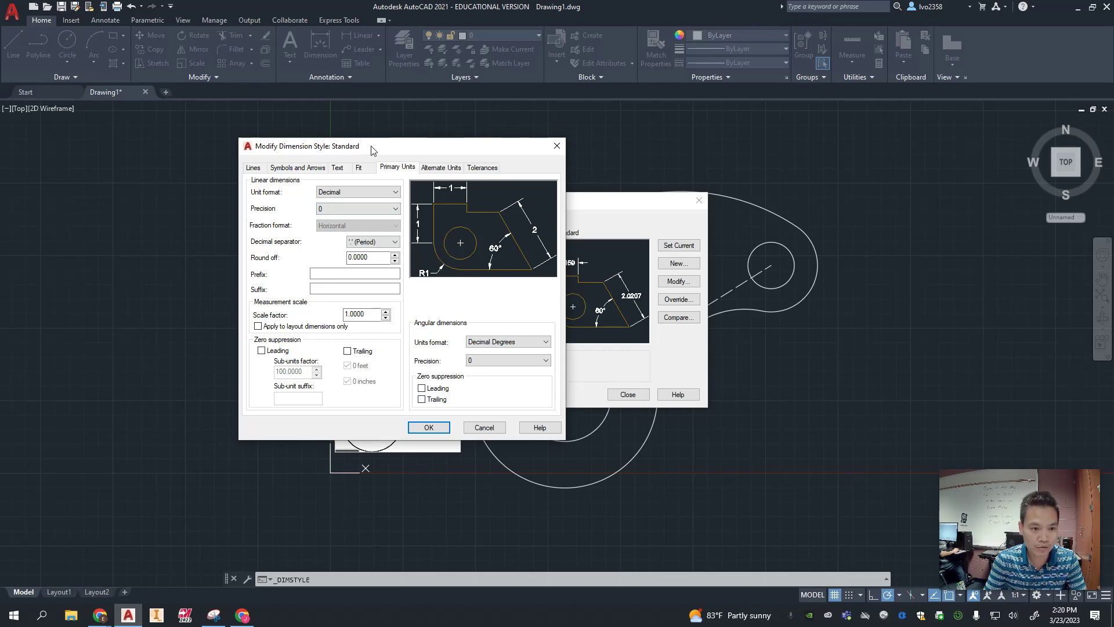
# Step: Apply precision 0 to the primary units of the Standard dimension style and set its text height to 3
pyautogui.click(429, 427)
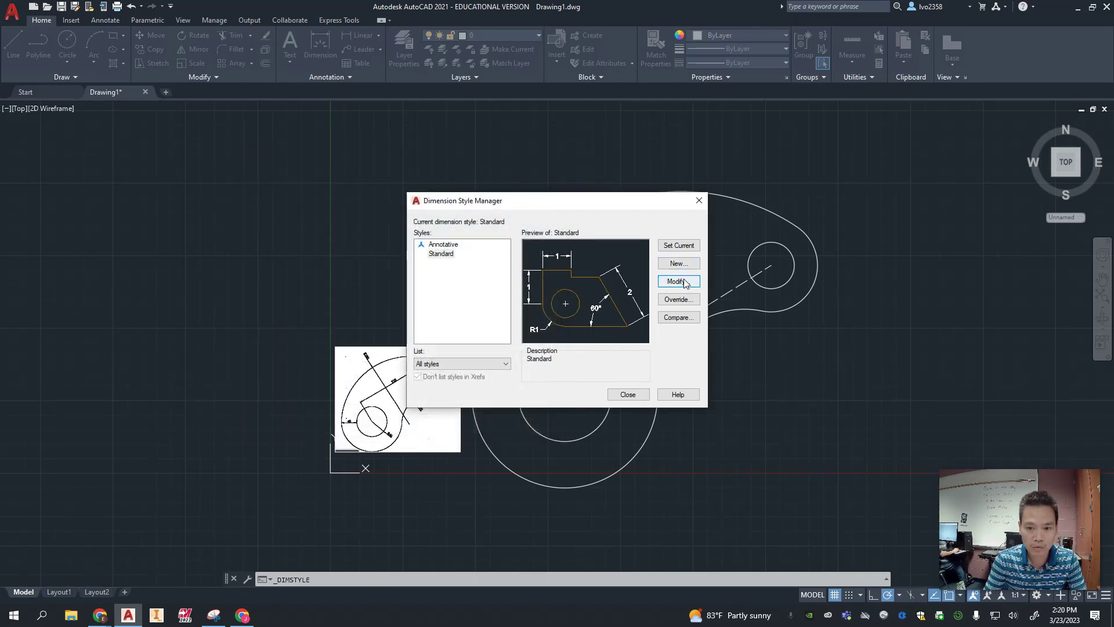
pyautogui.click(679, 281)
pyautogui.click(253, 168)
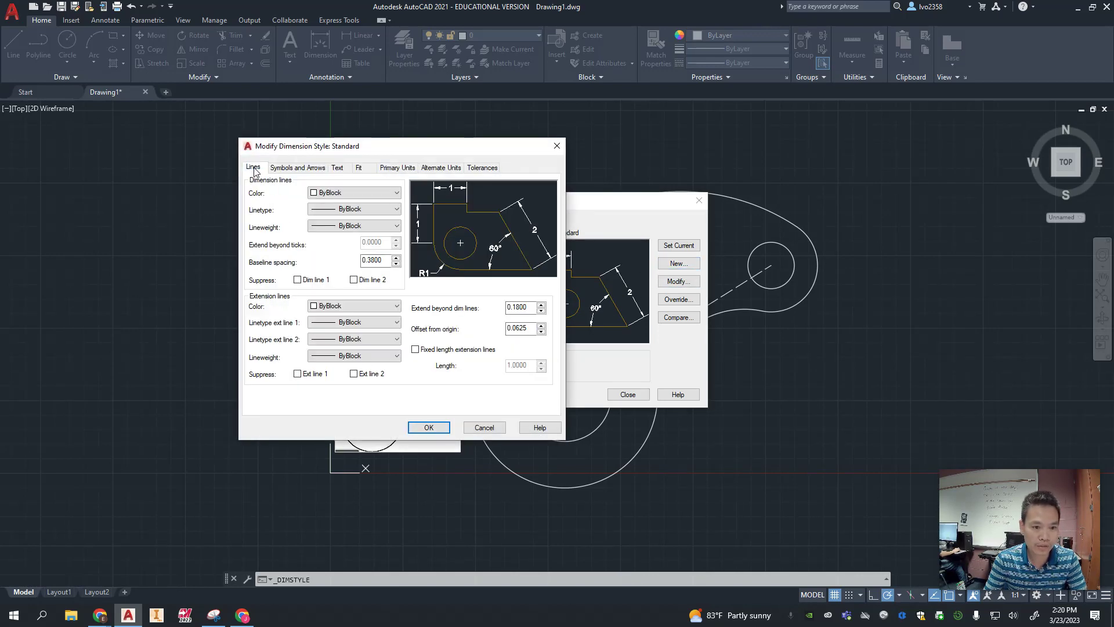
pyautogui.click(340, 169)
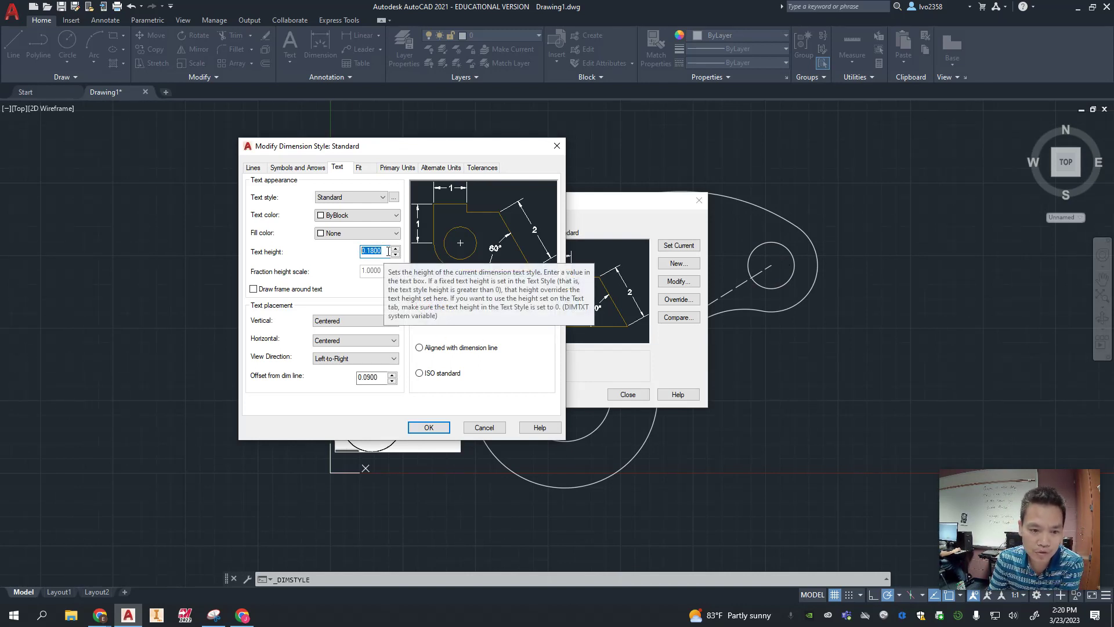
pyautogui.write('3')
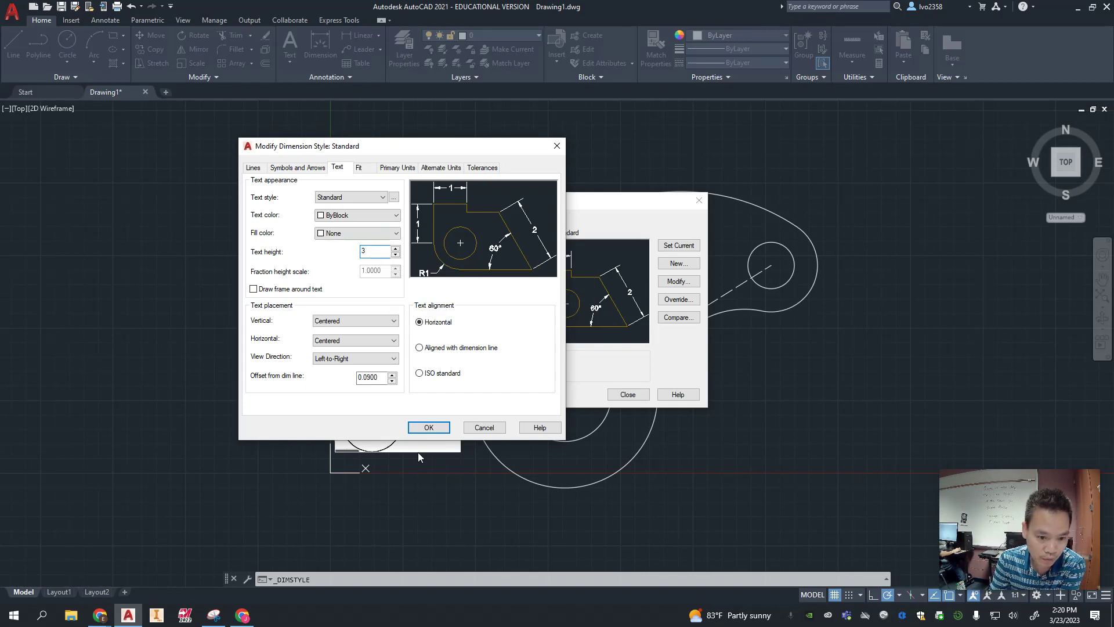
pyautogui.click(429, 428)
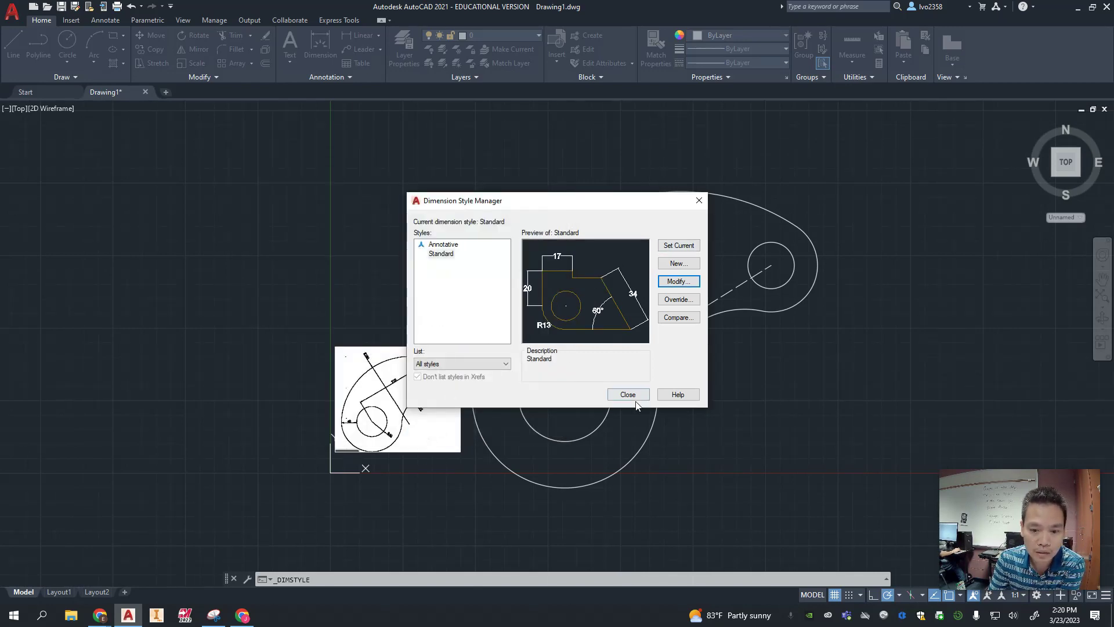
pyautogui.click(628, 394)
# Step: Add a diameter dimension to the small hole, placed outside the link on its upper right side
pyautogui.click(320, 46)
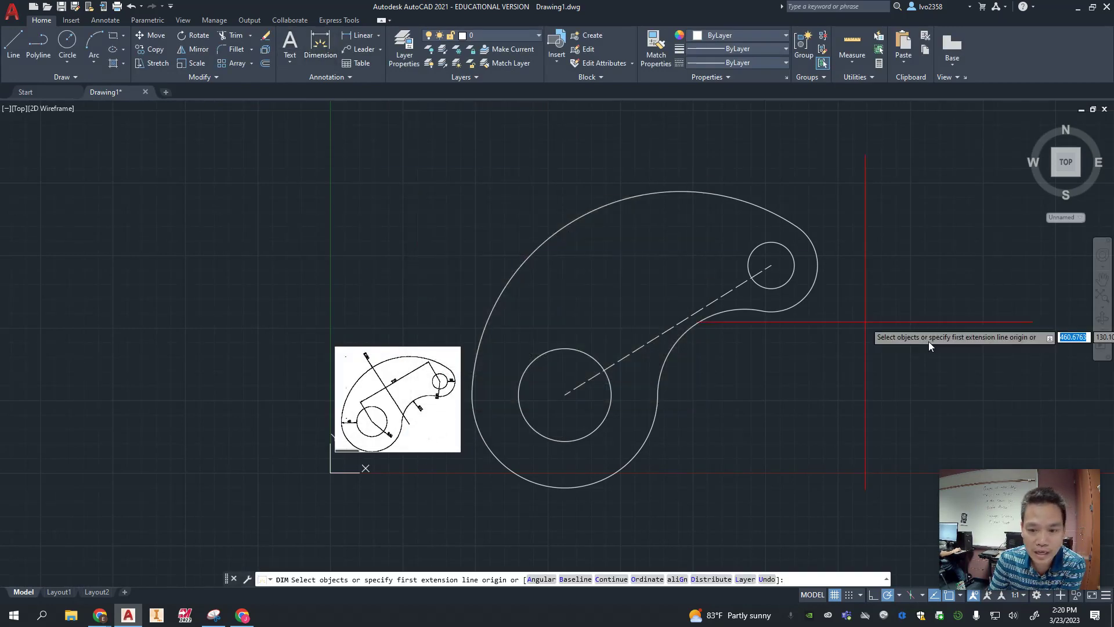
pyautogui.click(794, 272)
pyautogui.click(830, 228)
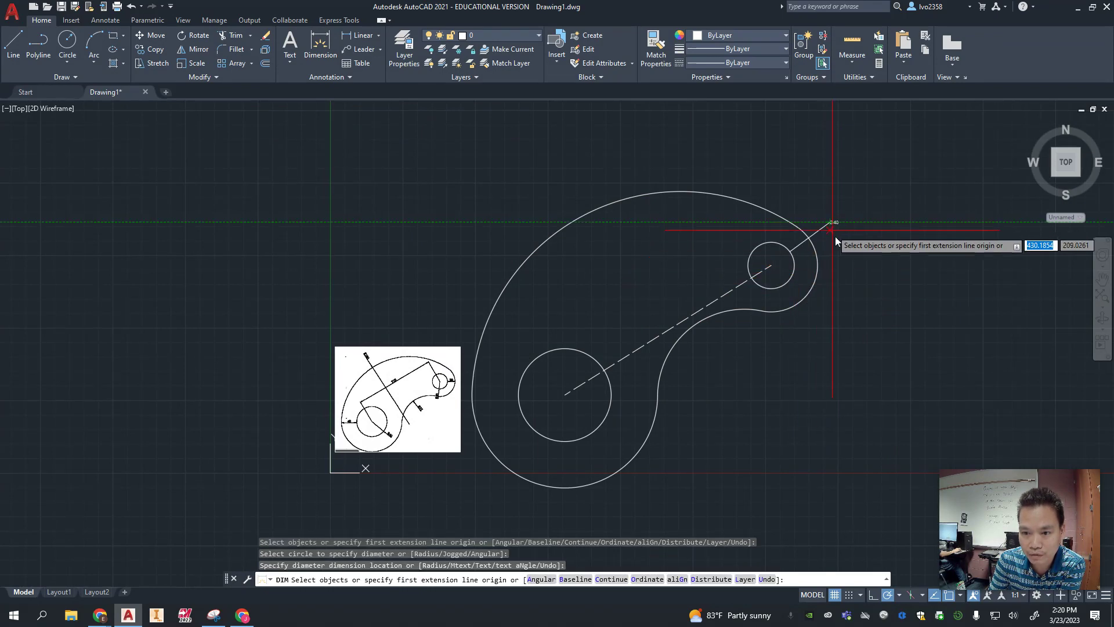
pyautogui.press('Return')
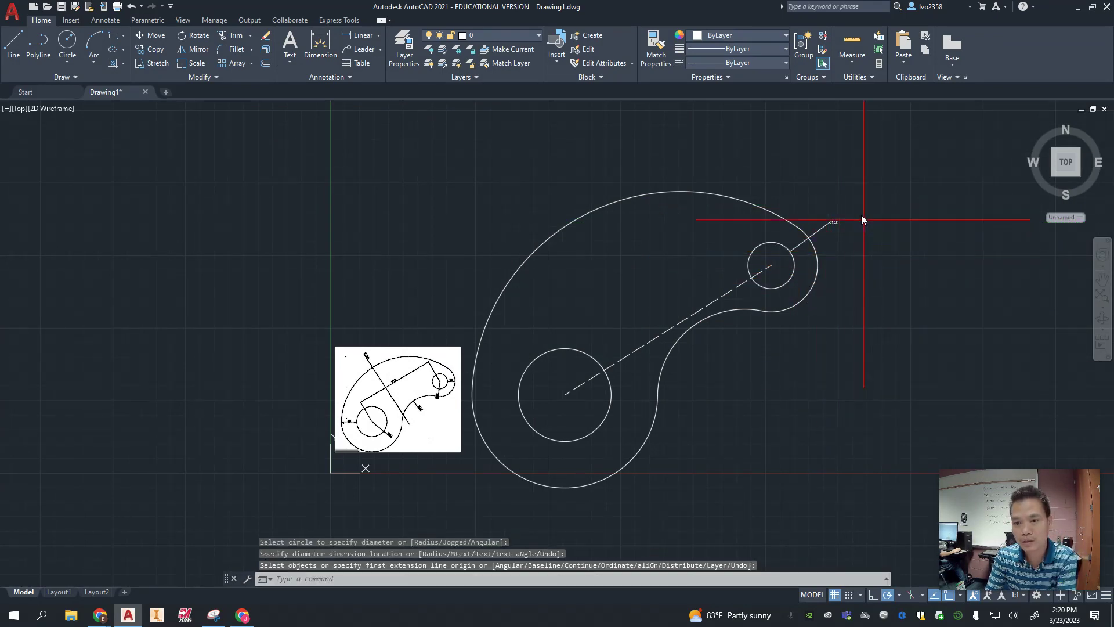
# Step: Increase the text height of the Standard dimension style so the dimension text is readable
pyautogui.click(339, 75)
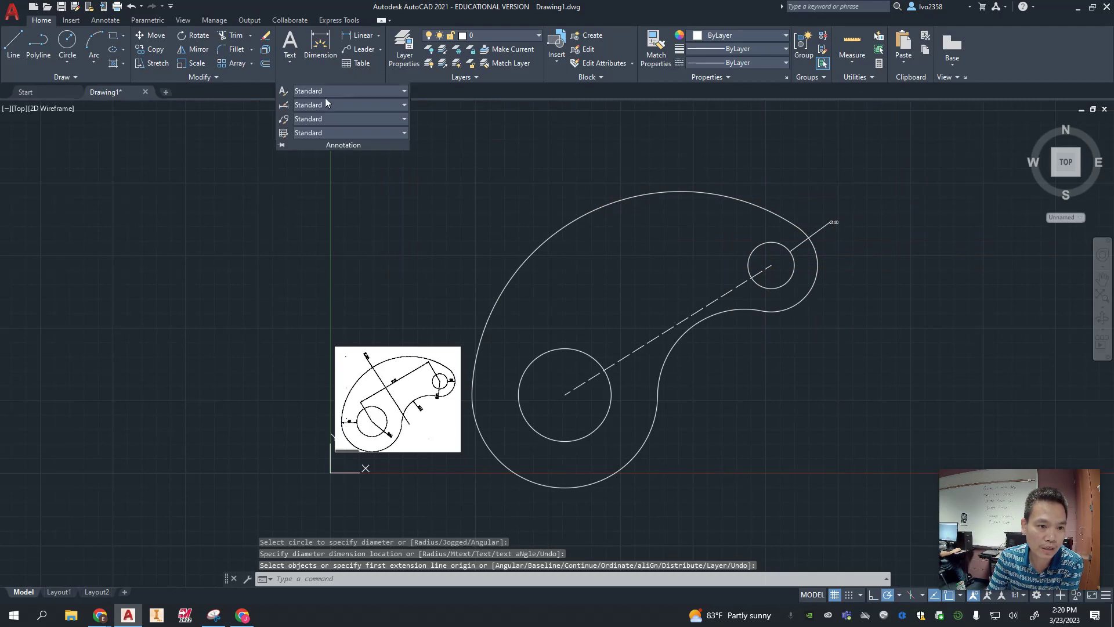
pyautogui.click(376, 105)
pyautogui.click(357, 169)
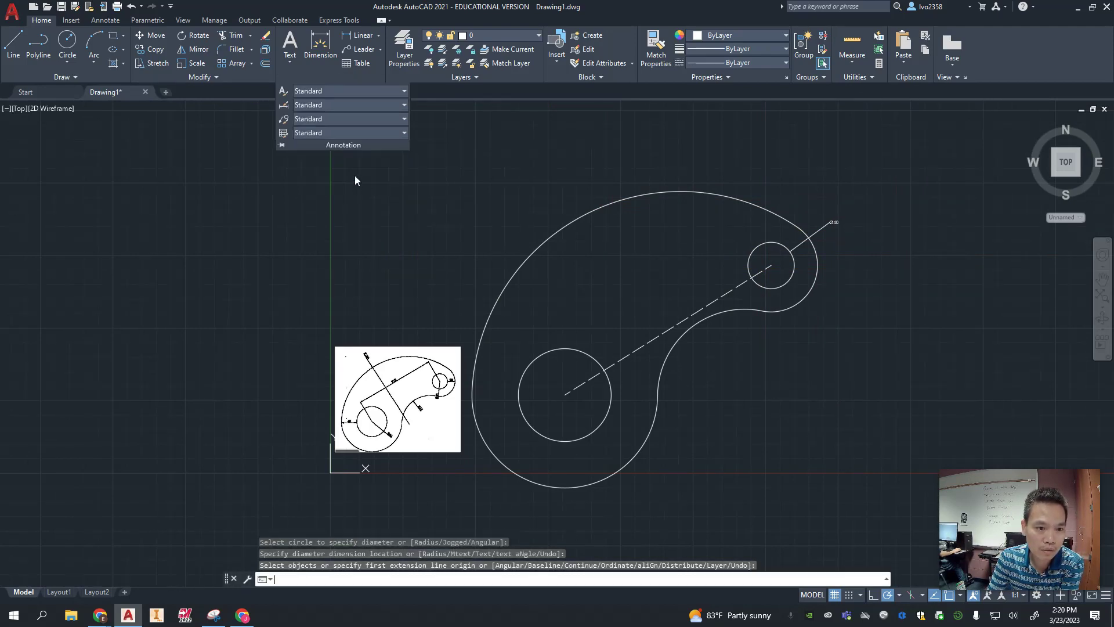
pyautogui.click(675, 282)
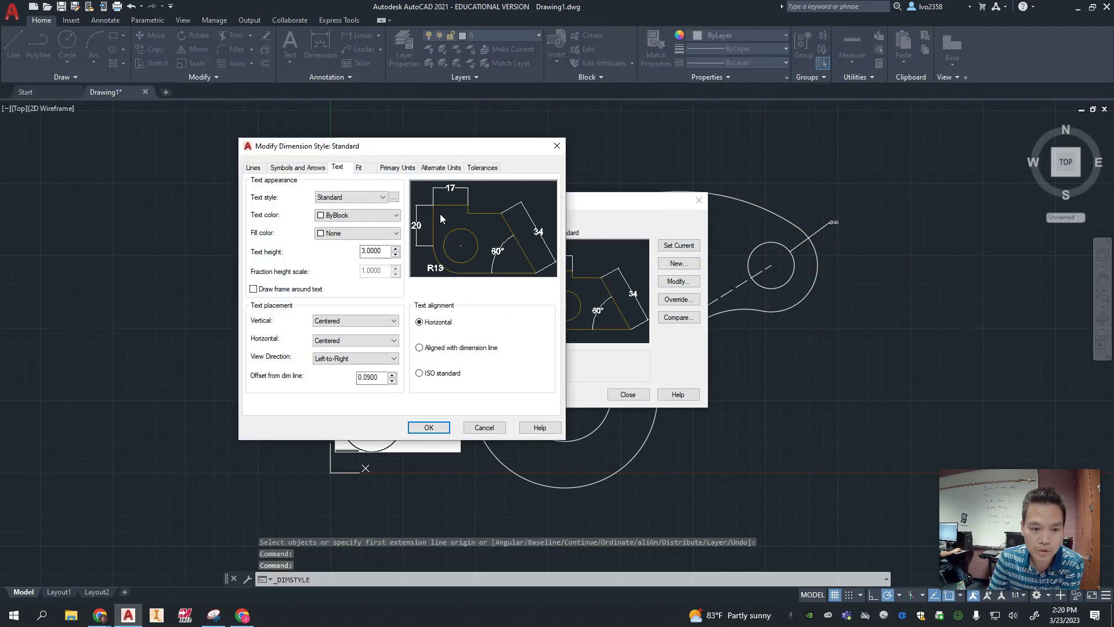
pyautogui.moveTo(386, 254); pyautogui.dragTo(335, 250)
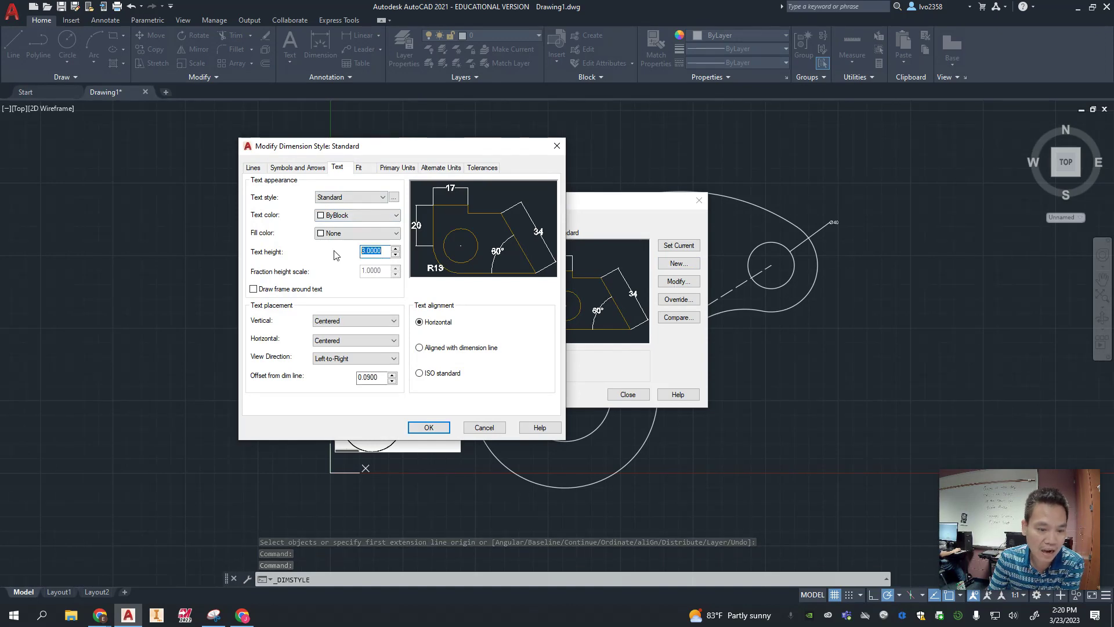
pyautogui.click(426, 428)
pyautogui.click(626, 396)
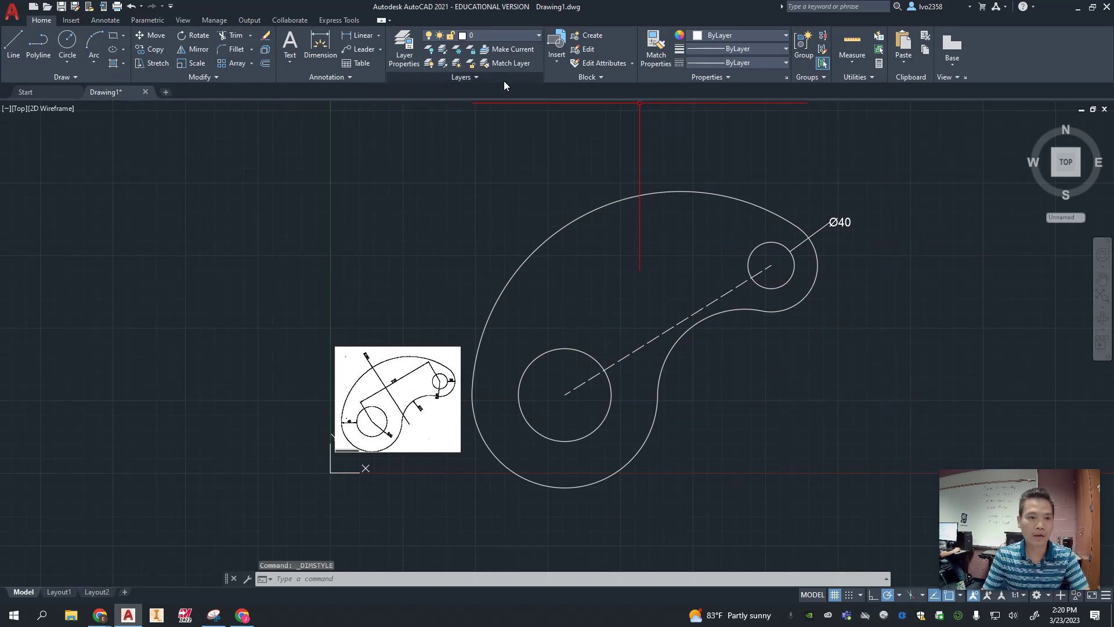
# Step: Add a radius dimension to the outer arc around the small hole, placed outside the link's right end
pyautogui.click(330, 53)
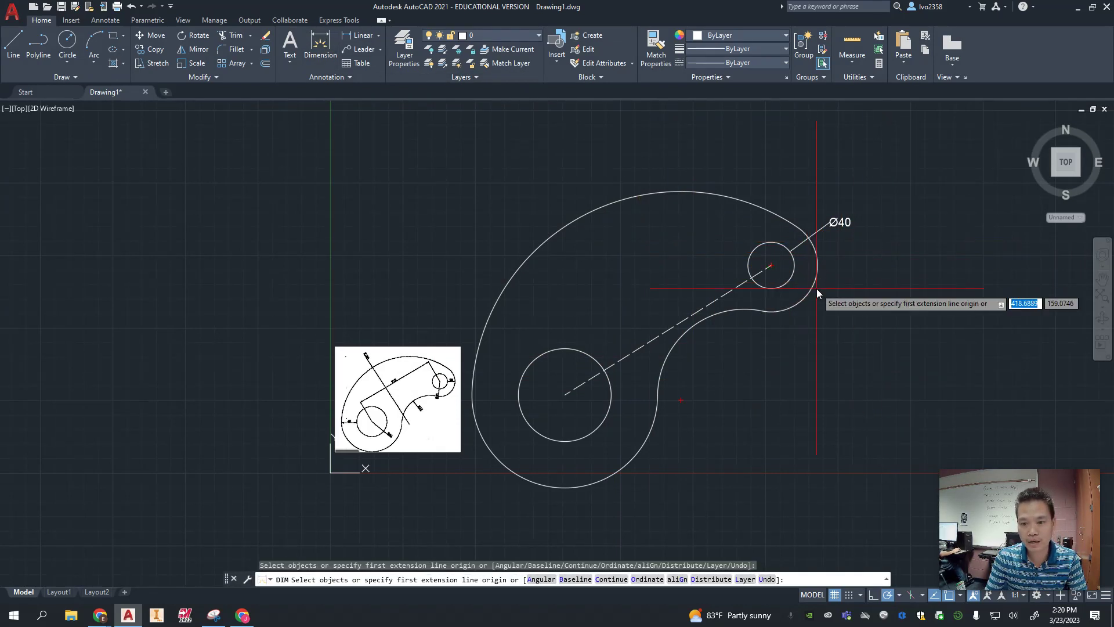
pyautogui.click(814, 285)
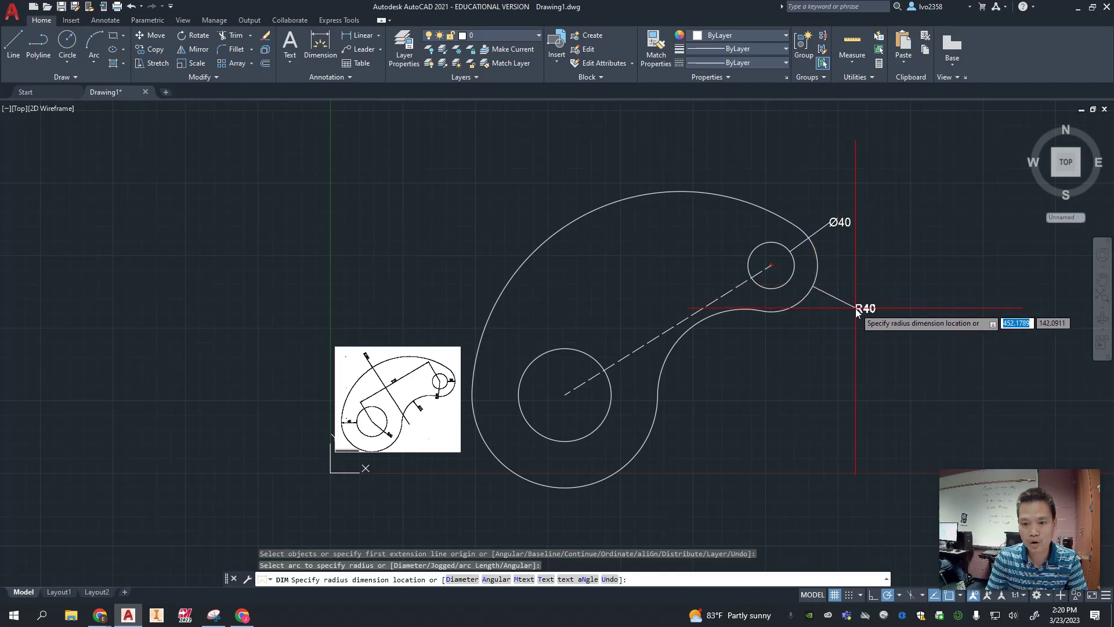
pyautogui.click(851, 292)
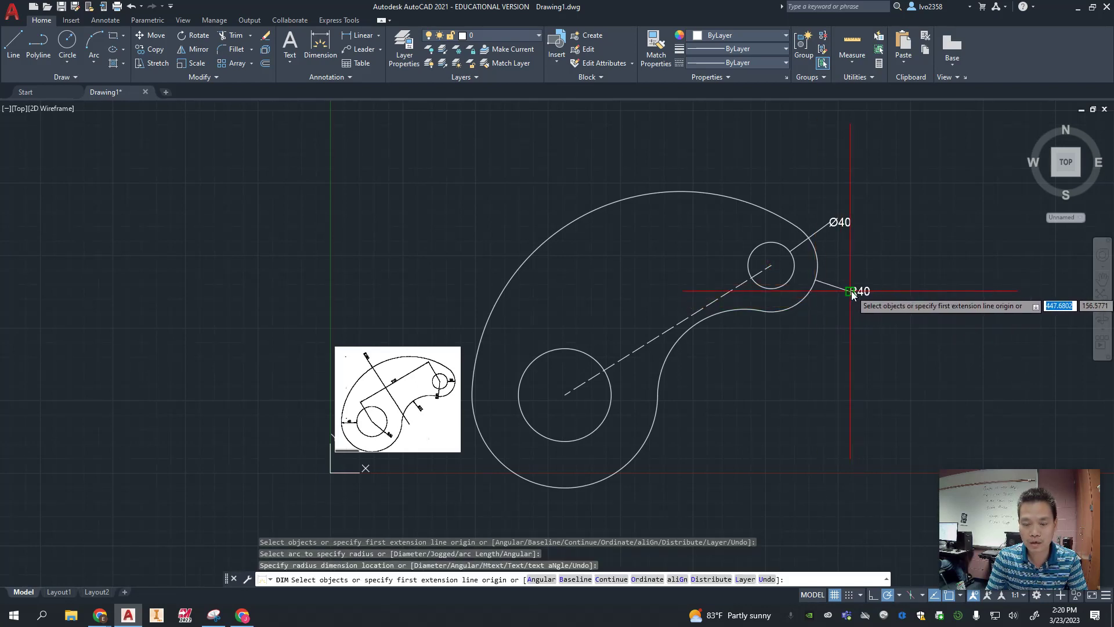
pyautogui.press('Escape')
# Step: Replace the small hole's diameter dimension with a radius dimension placed inside the link, above and left of the hole
pyautogui.click(838, 224)
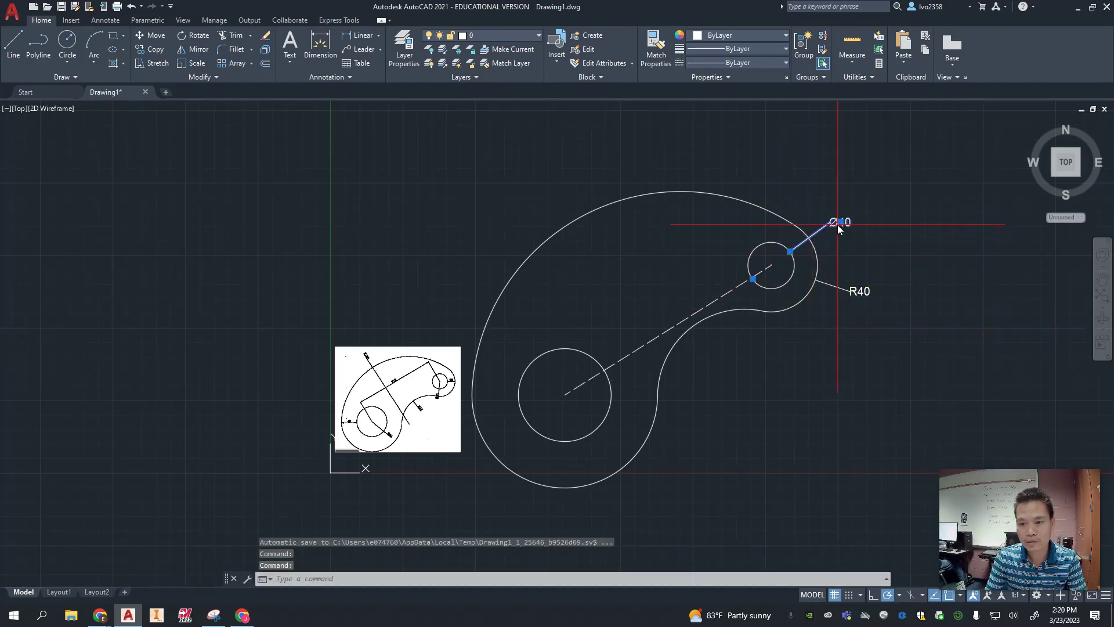
pyautogui.press('Delete')
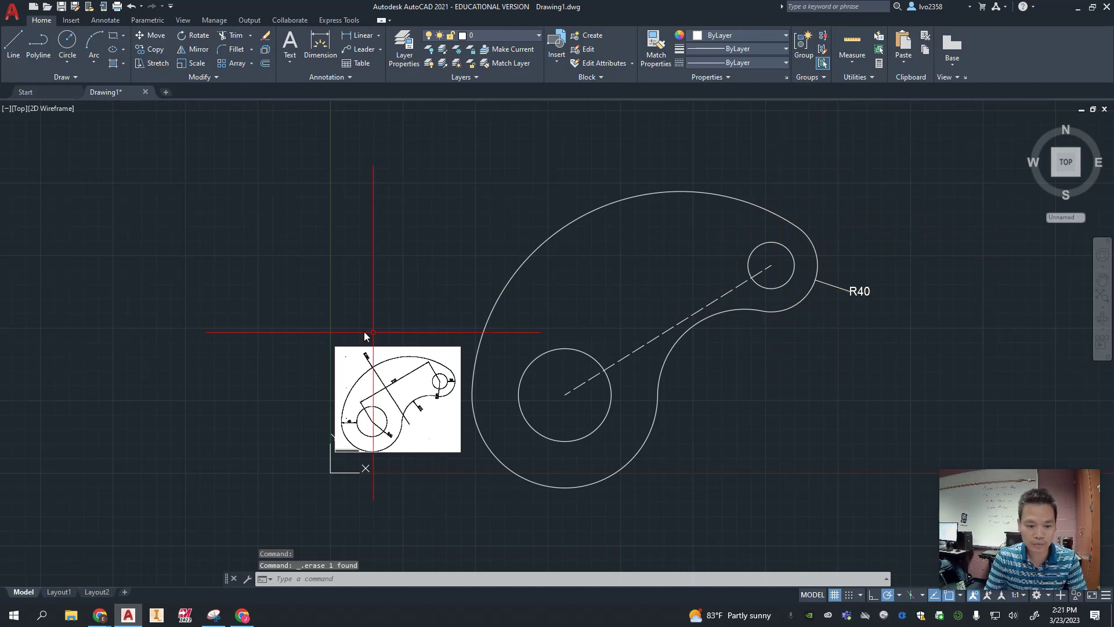
pyautogui.click(323, 50)
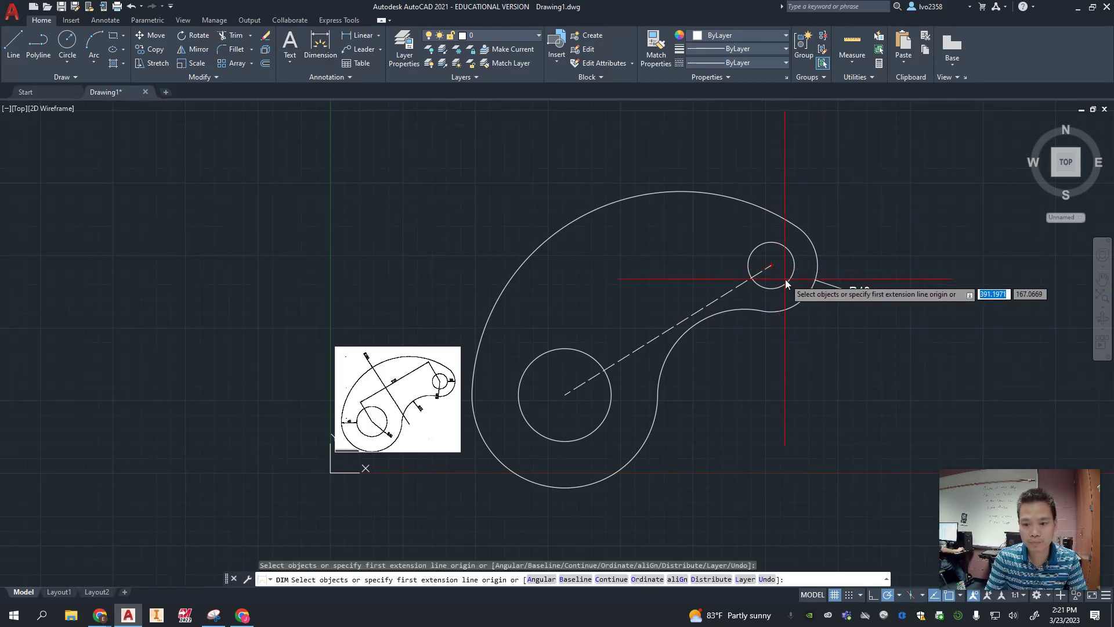
pyautogui.click(788, 283)
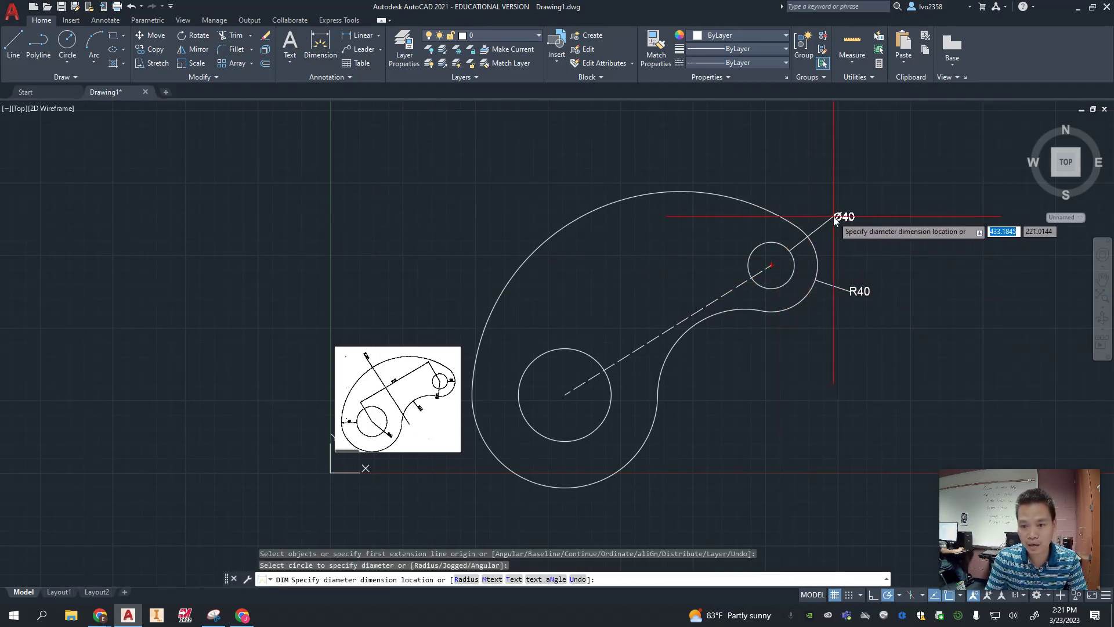
pyautogui.click(467, 579)
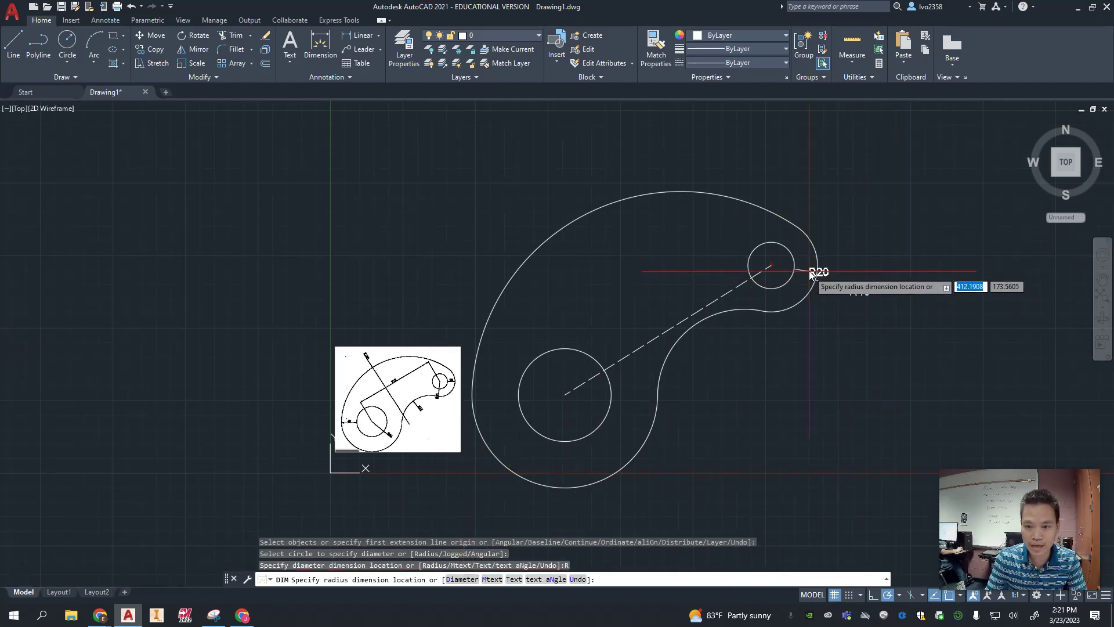
pyautogui.click(743, 234)
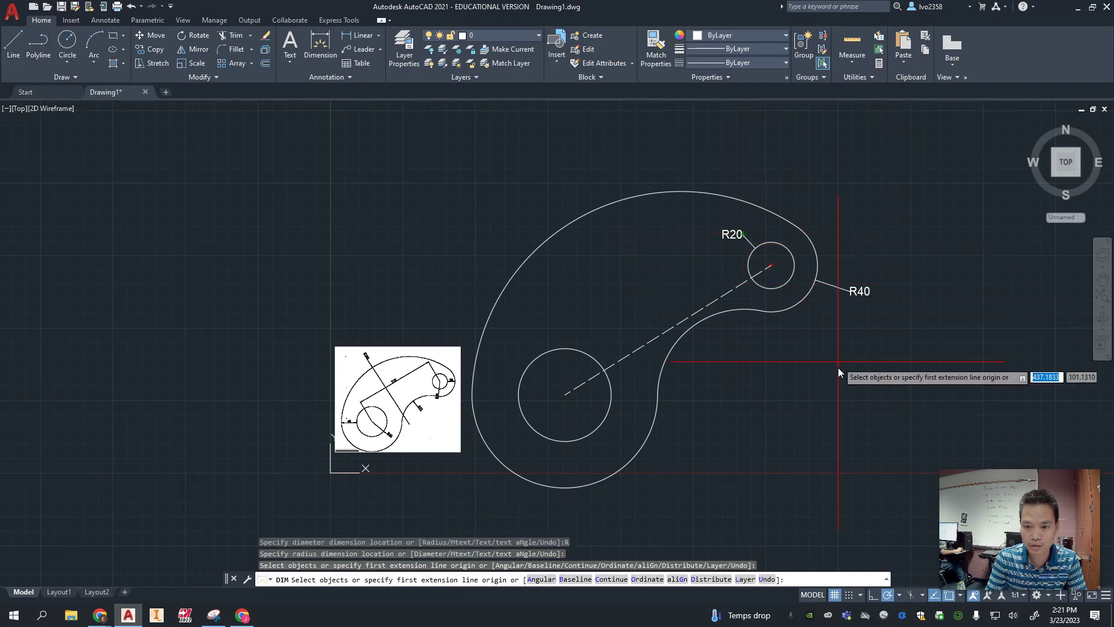
# Step: Dimension the dashed centre line's length above it inside the link, and add a radius dimension outside the large upper arc
pyautogui.click(642, 342)
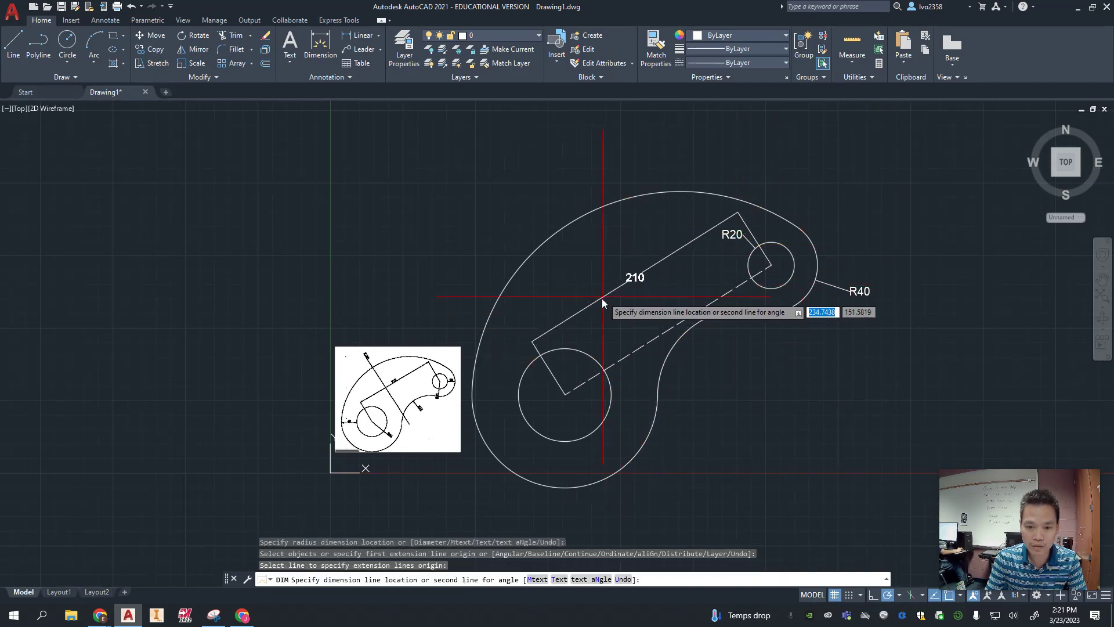
pyautogui.click(591, 293)
pyautogui.click(544, 249)
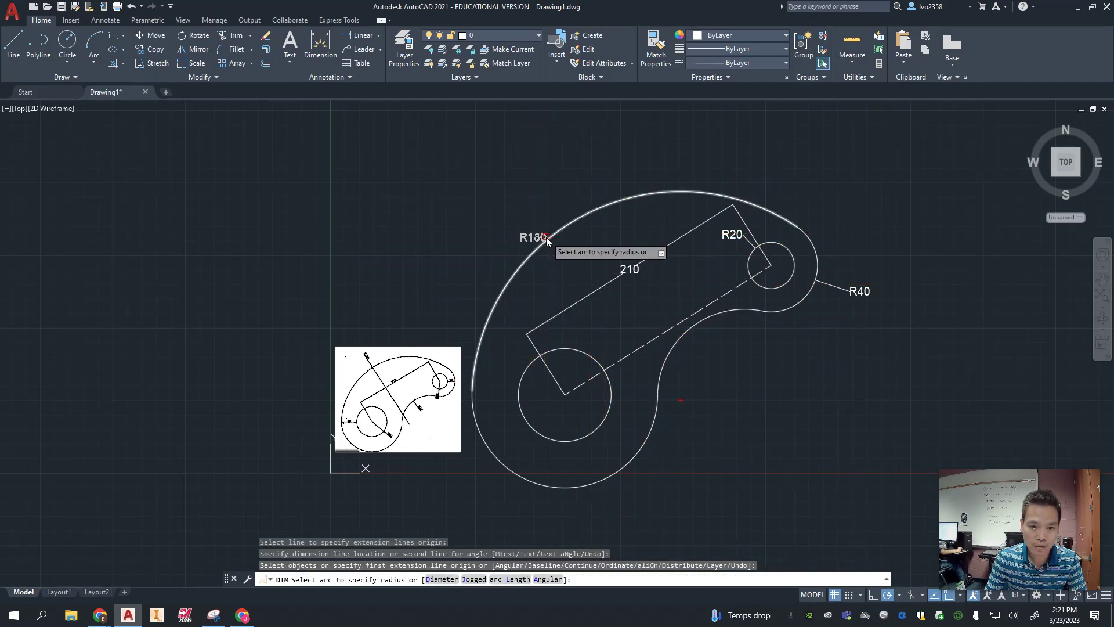
pyautogui.click(536, 169)
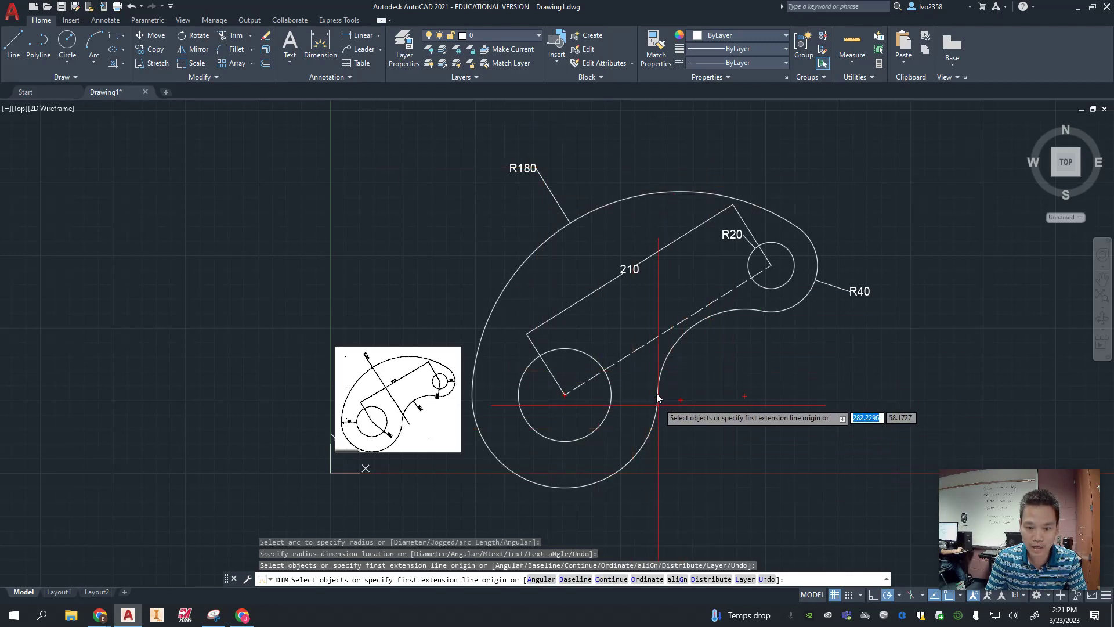
# Step: Add radius dimensions to the concave lower arc and the large hole, each placed to the lower right of its curve
pyautogui.click(667, 352)
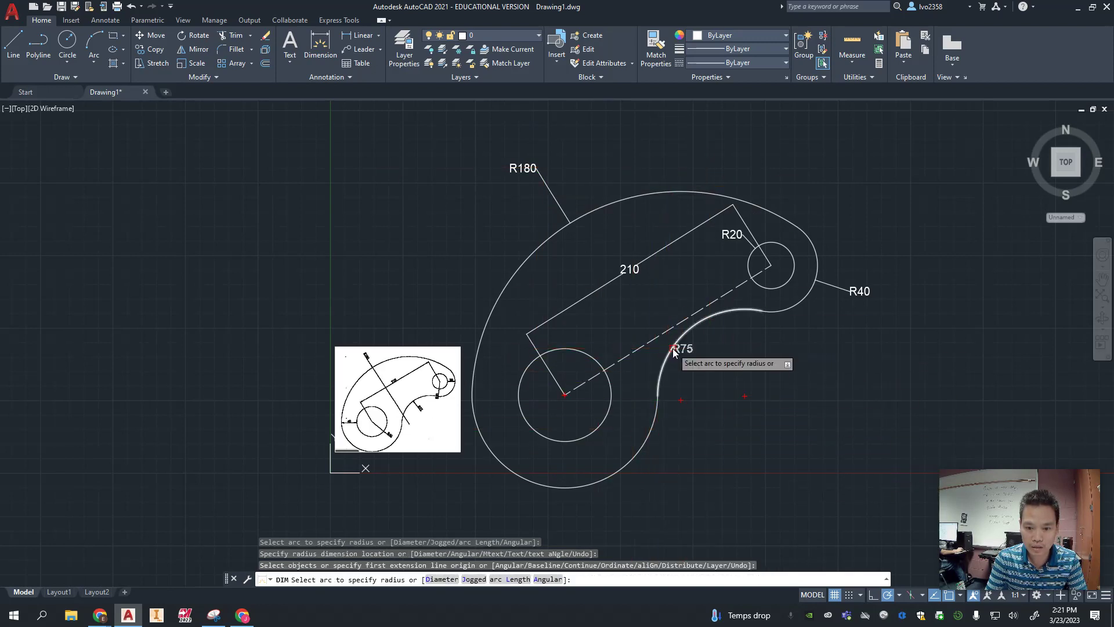
pyautogui.click(727, 361)
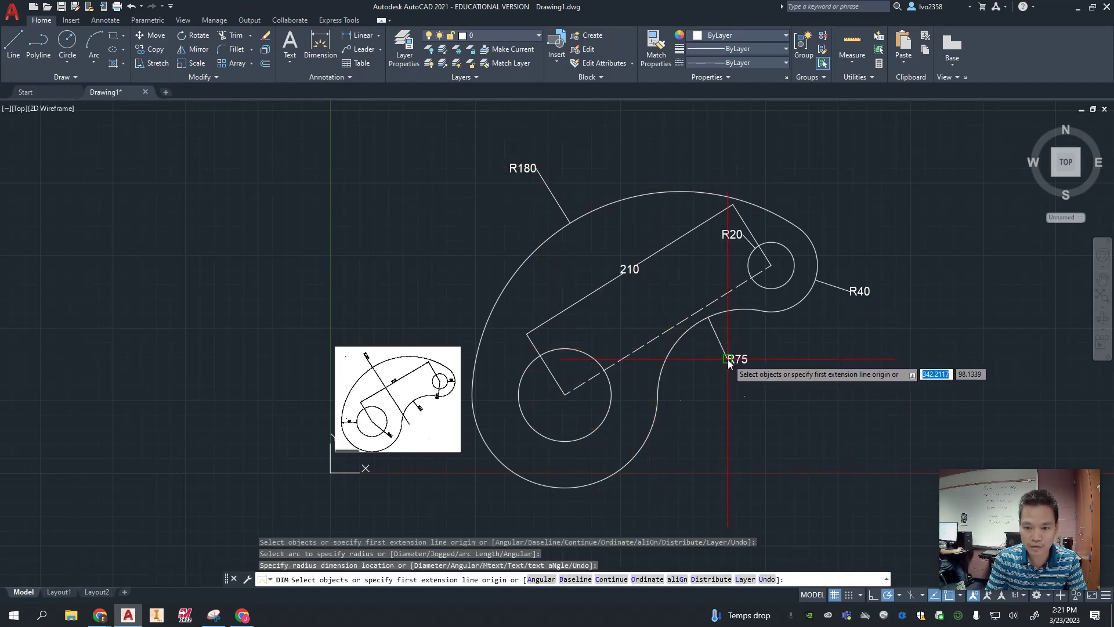
pyautogui.click(572, 439)
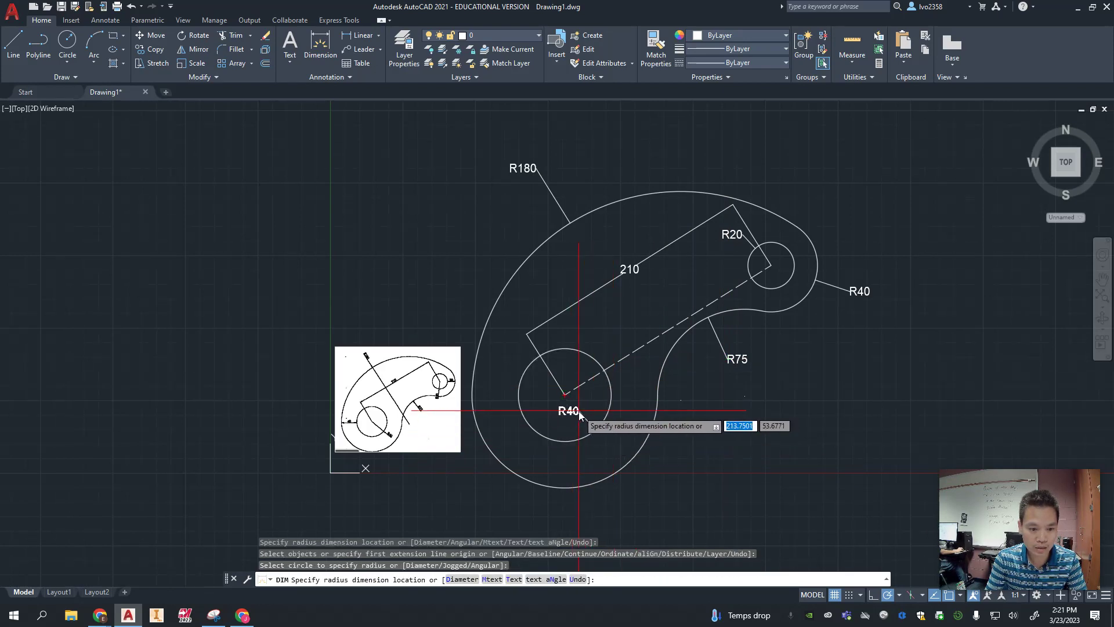
pyautogui.click(619, 435)
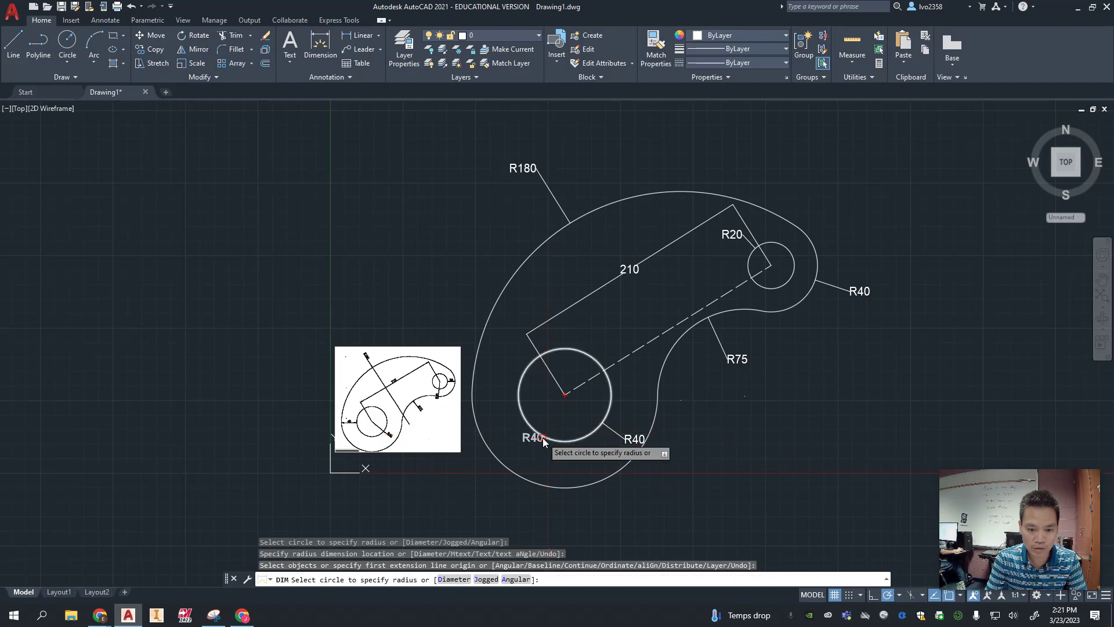
# Step: Add a radius dimension to the outer arc around the large hole, placed outside the link at its lower left
pyautogui.click(499, 462)
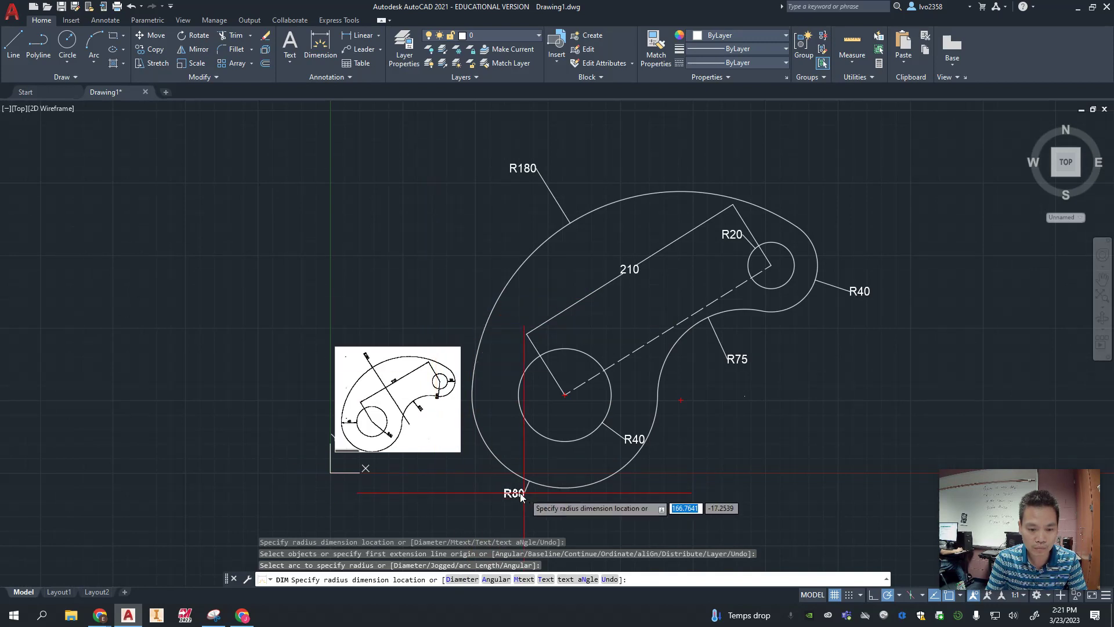
pyautogui.click(472, 489)
pyautogui.moveTo(826, 422)
pyautogui.mouseDown(button='middle')
pyautogui.moveTo(896, 390)
pyautogui.moveTo(784, 404)
pyautogui.mouseUp(button='middle')
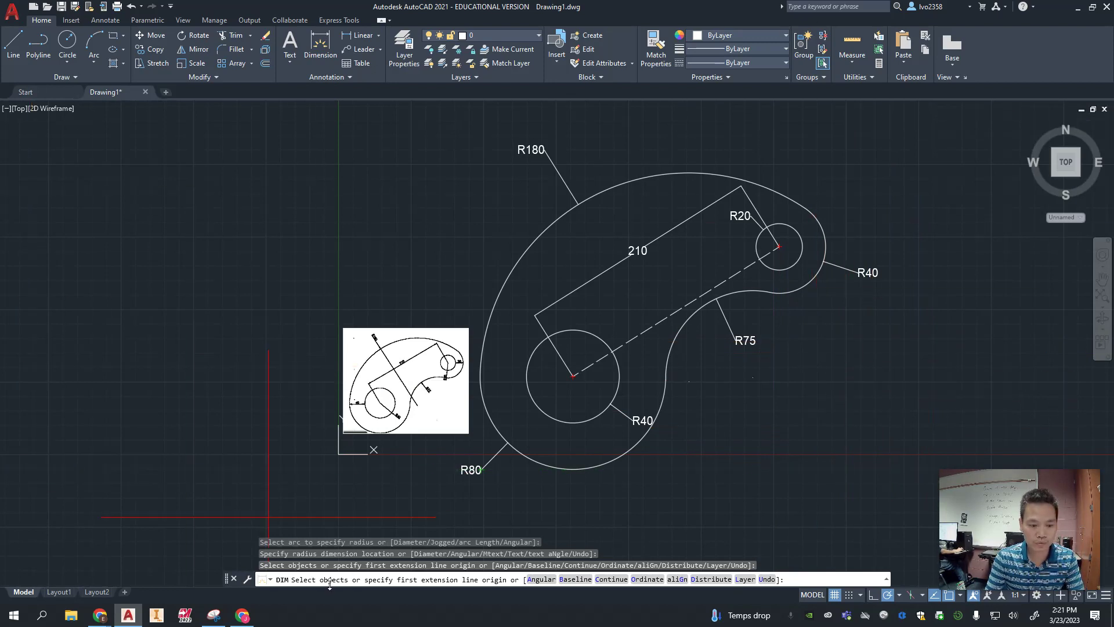
# Step: Switch to the Chrome browser
pyautogui.hotkey('alt', 'Tab')
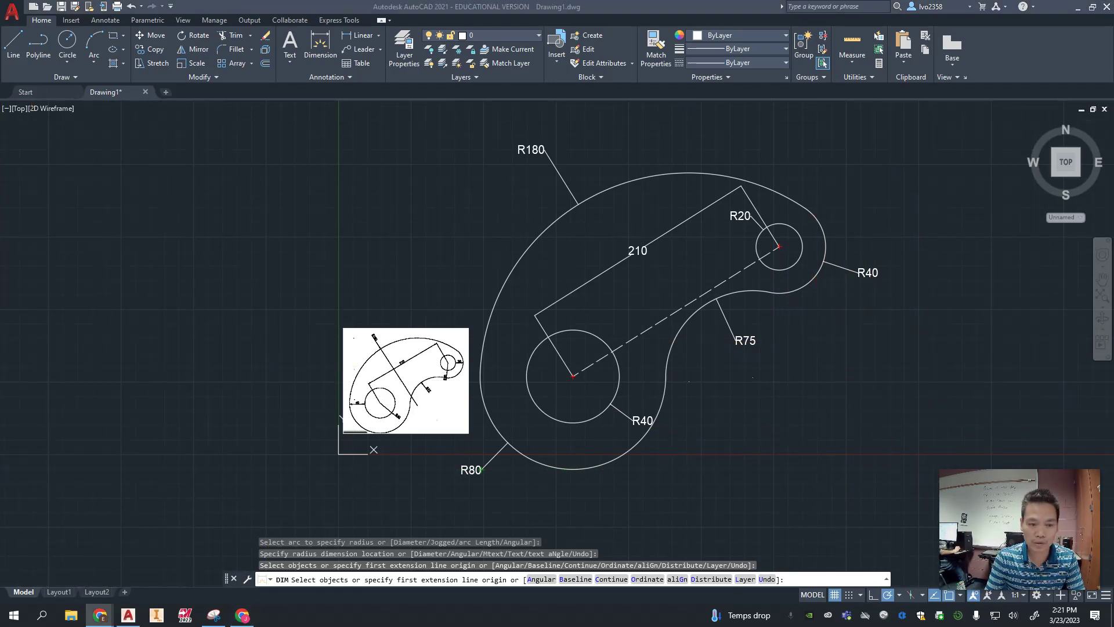